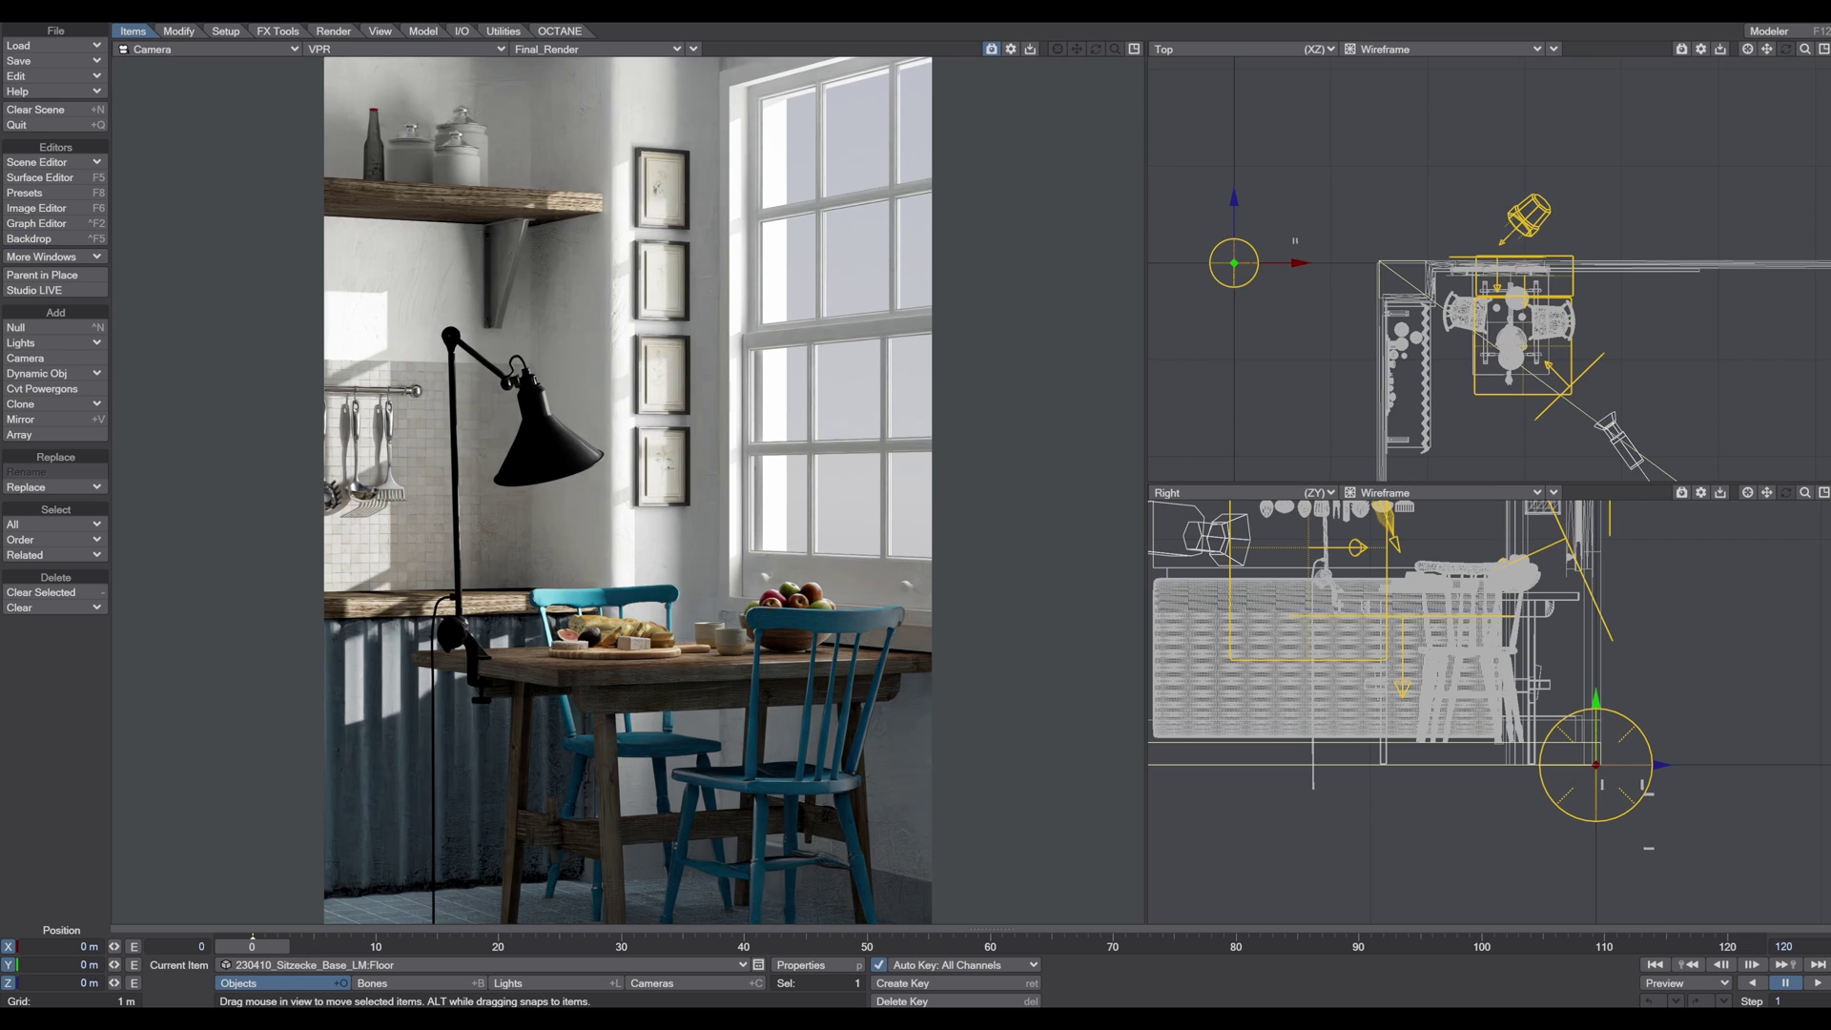
Step: Set the camera view's display mode to textured wireframe shading
{"action": "left_click", "coordinate": [405, 48]}
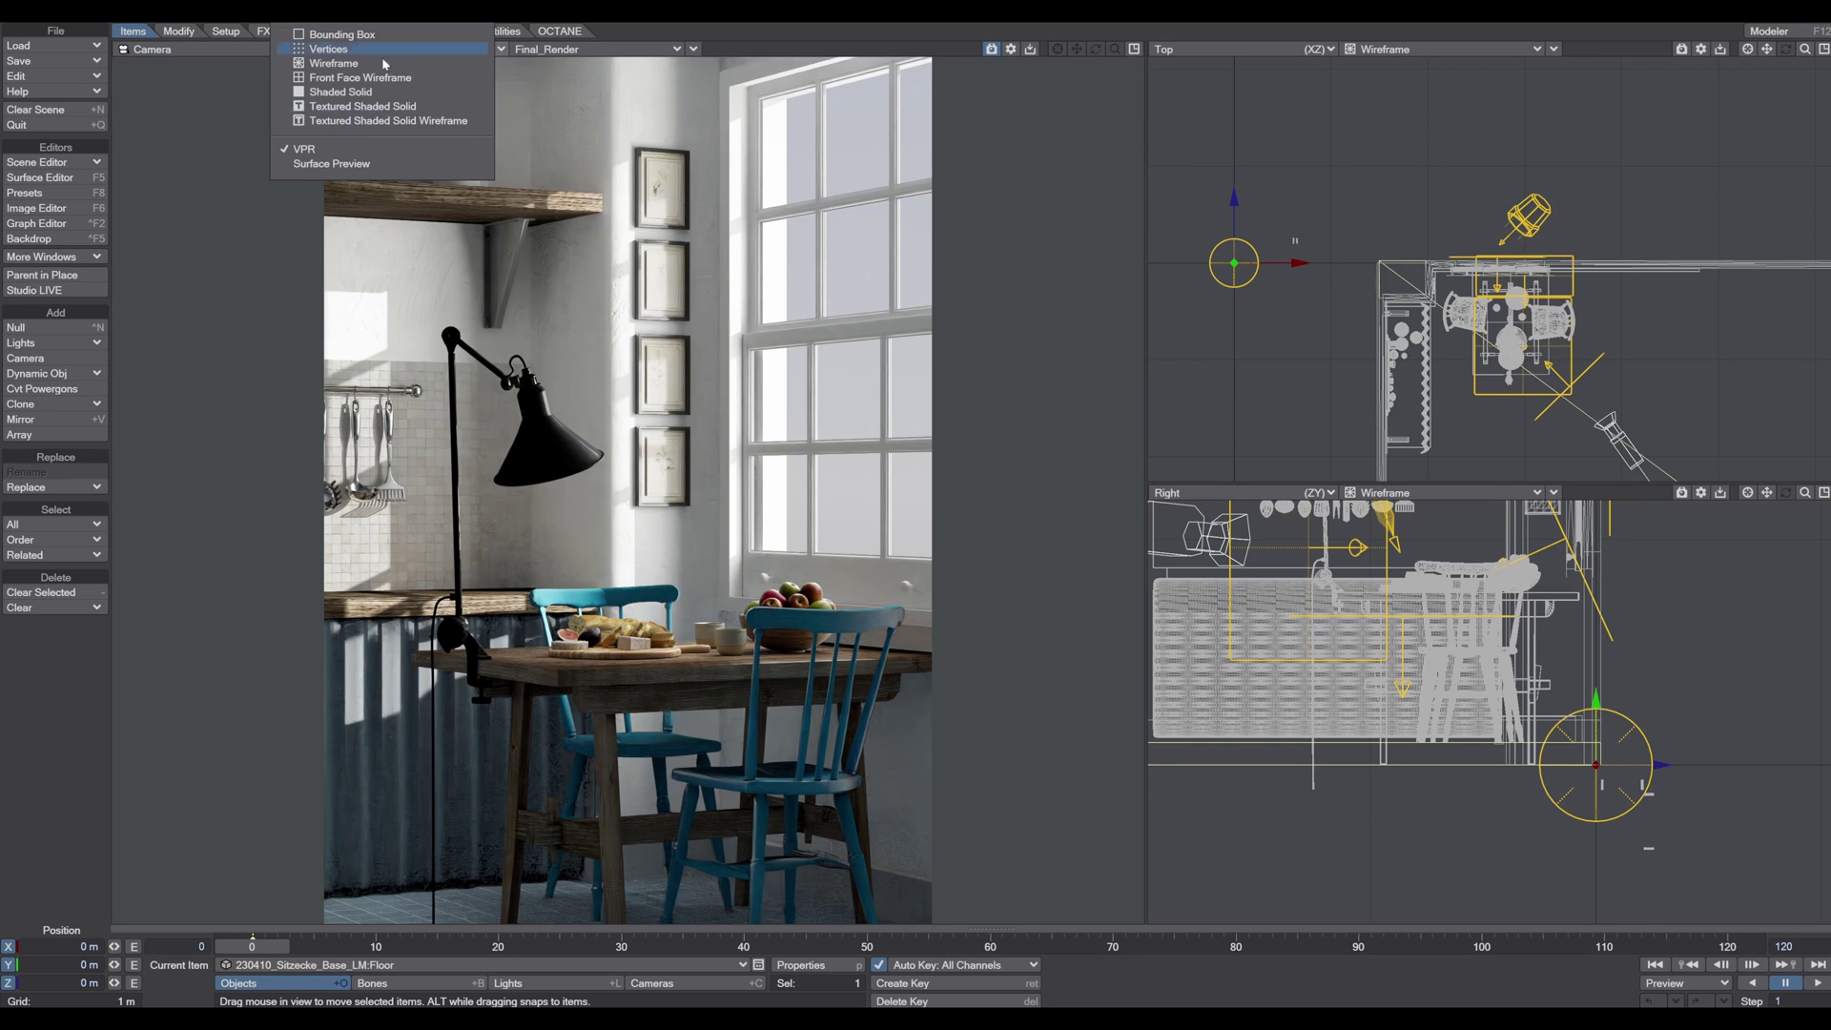
{"action": "left_click", "coordinate": [372, 122]}
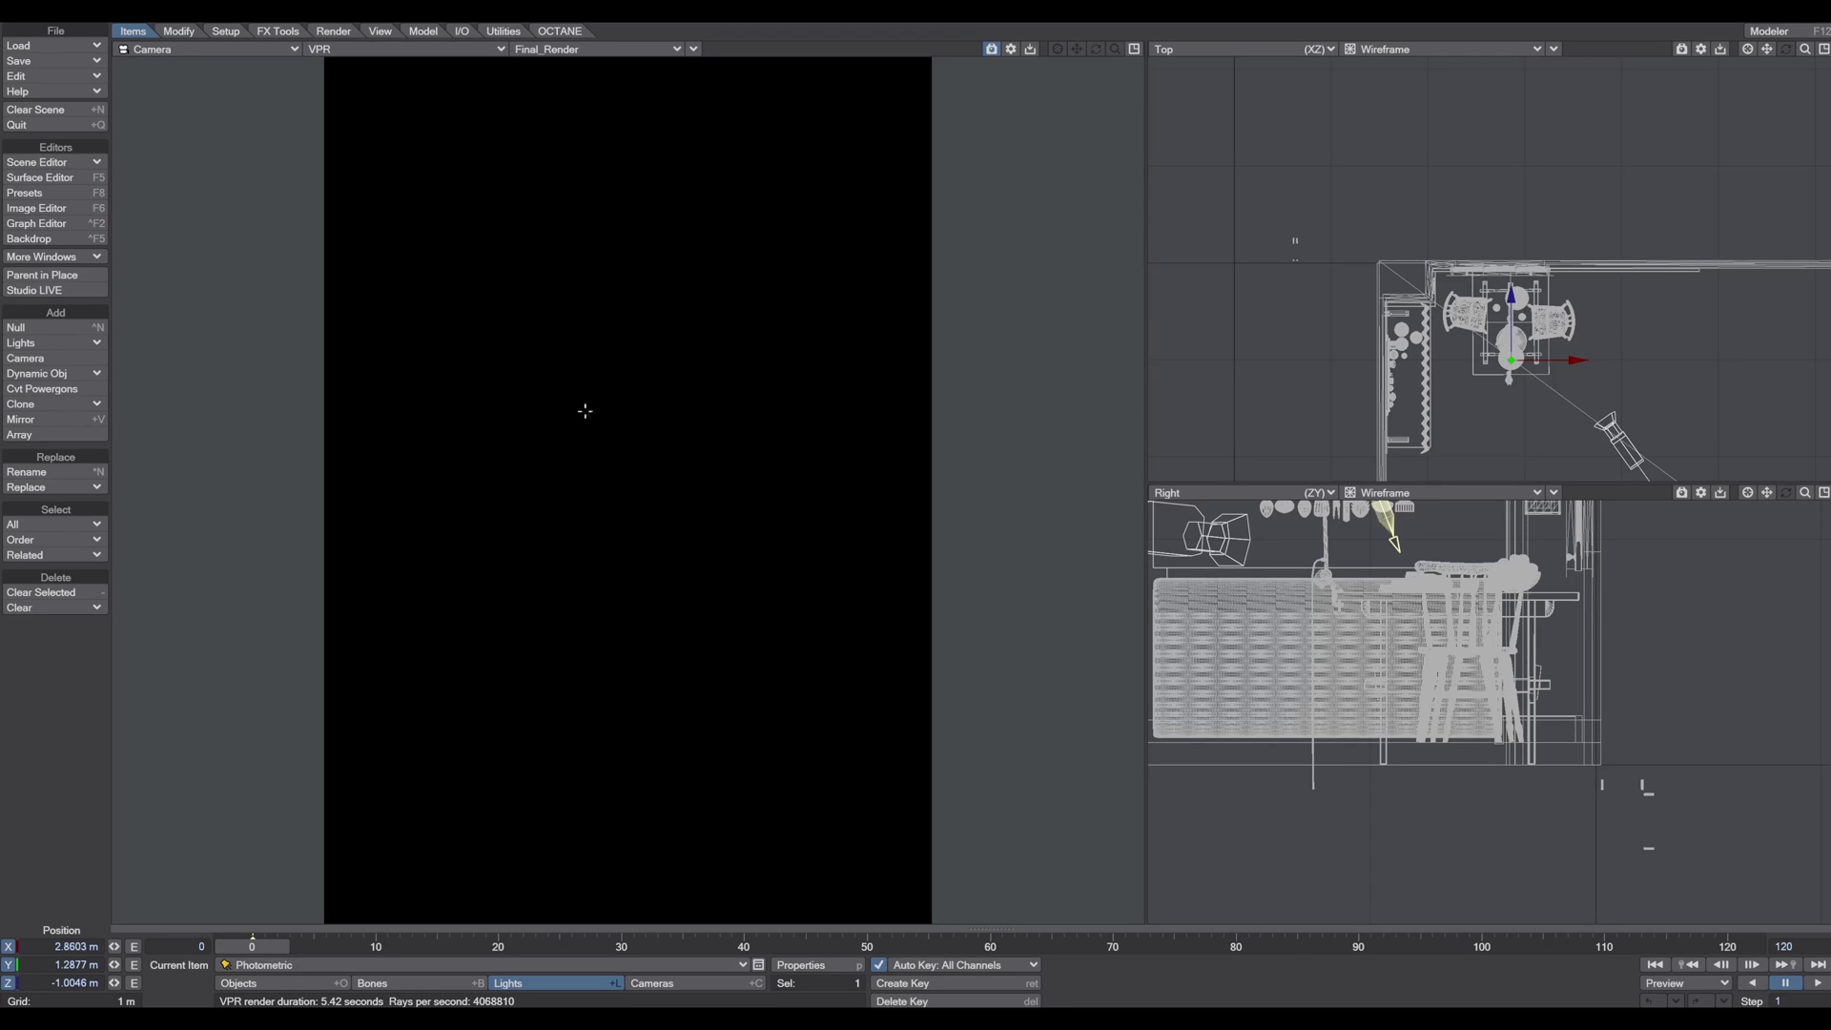
Step: Add an Environment light with its default name
{"action": "left_click", "coordinate": [55, 345]}
{"action": "left_click", "coordinate": [54, 403]}
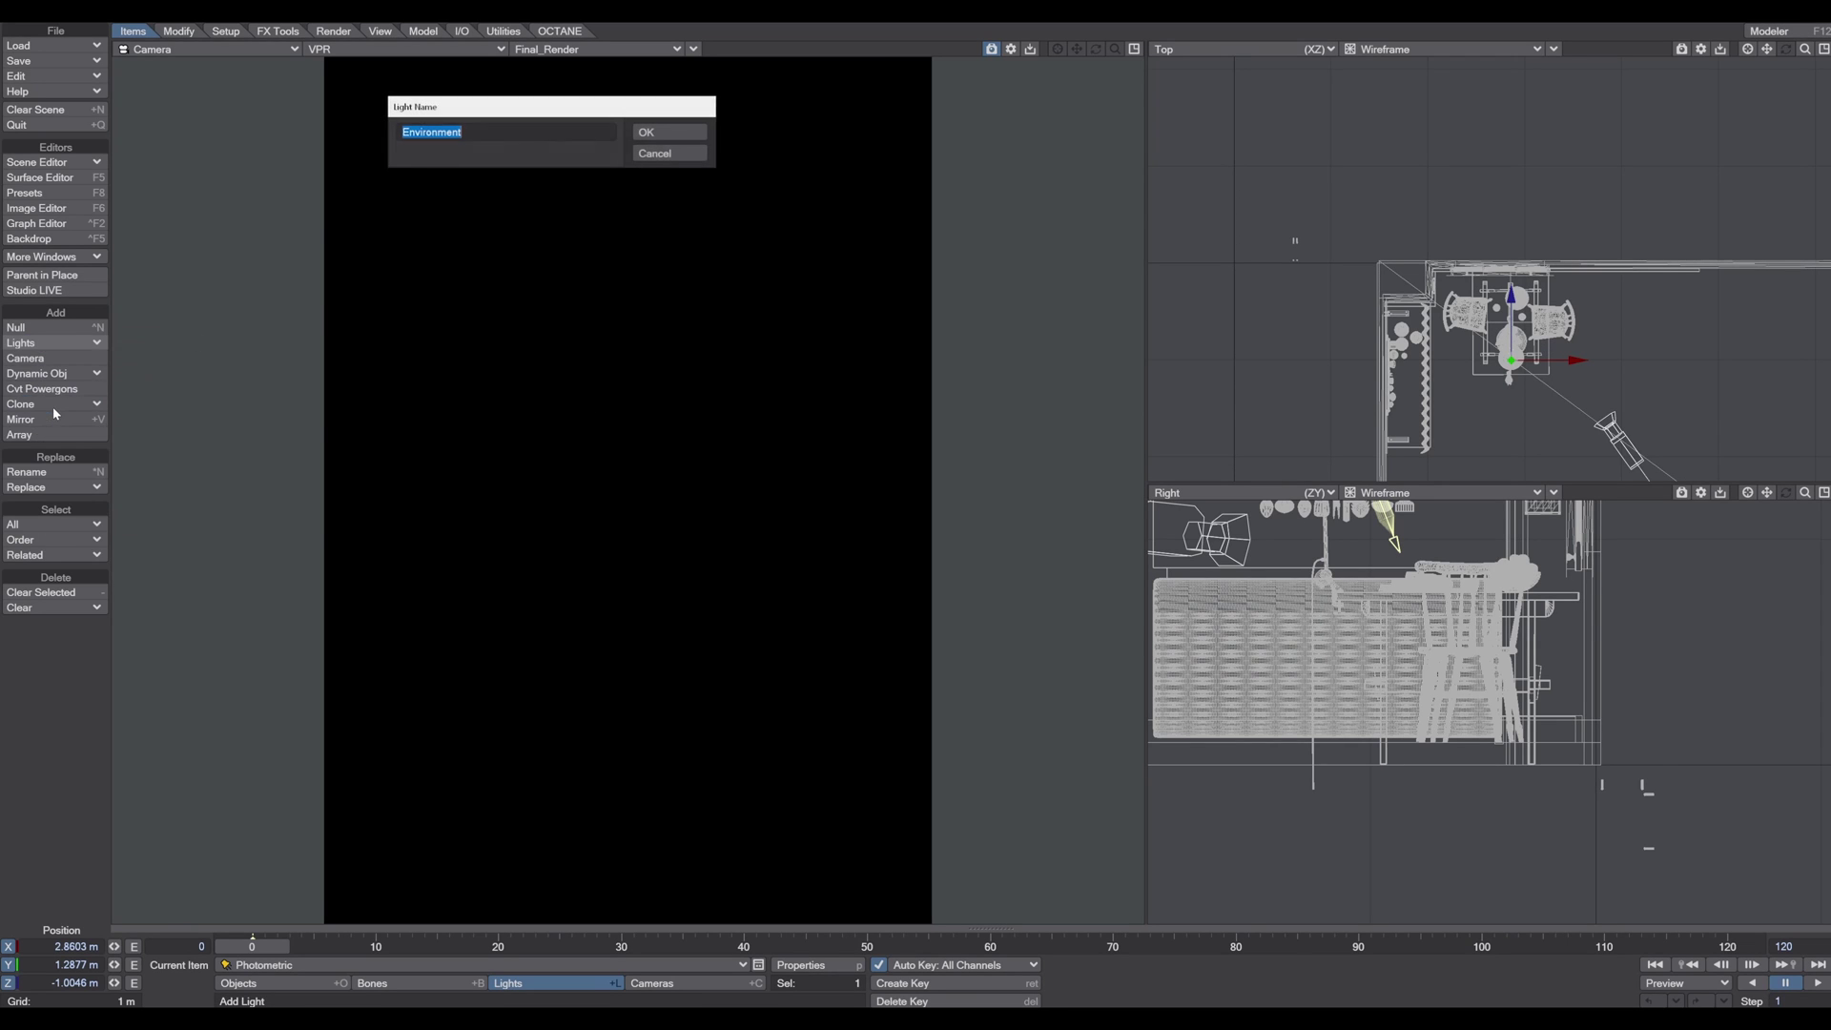
{"action": "key", "text": "Return"}
Step: Add a distant light named Sunlight
{"action": "left_click", "coordinate": [29, 347]}
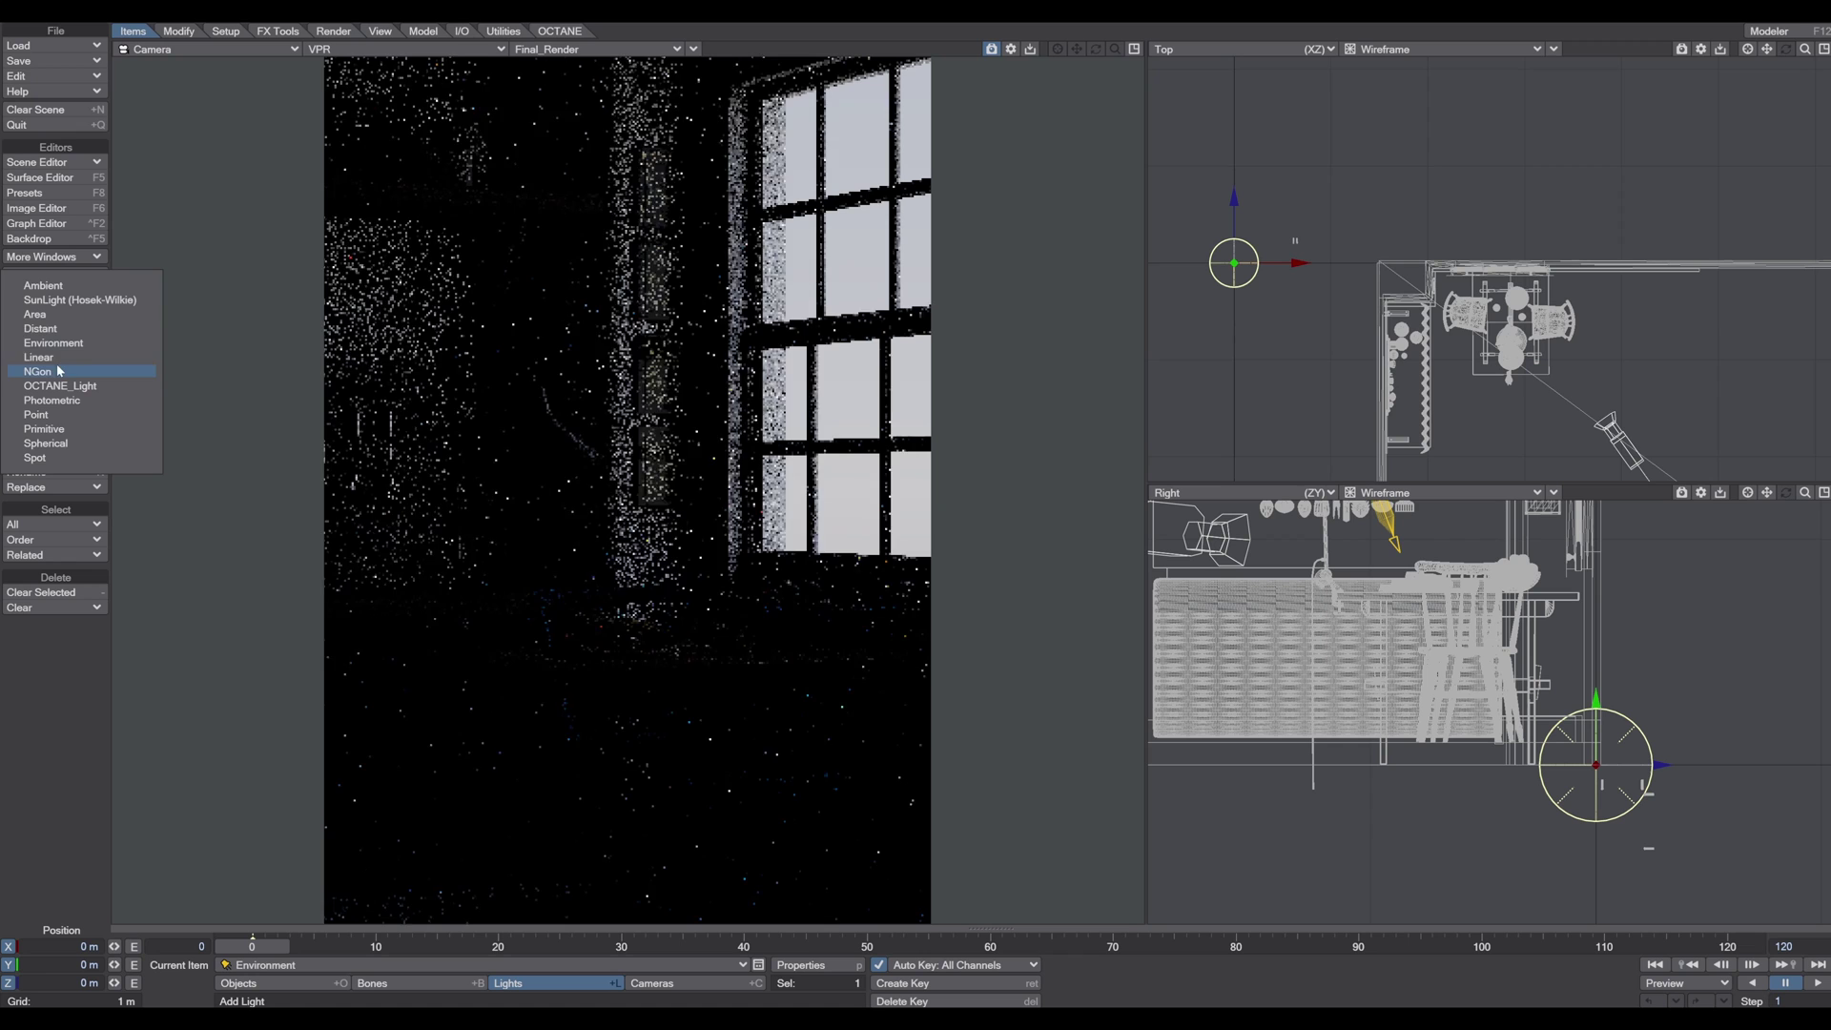
{"action": "left_click", "coordinate": [41, 328]}
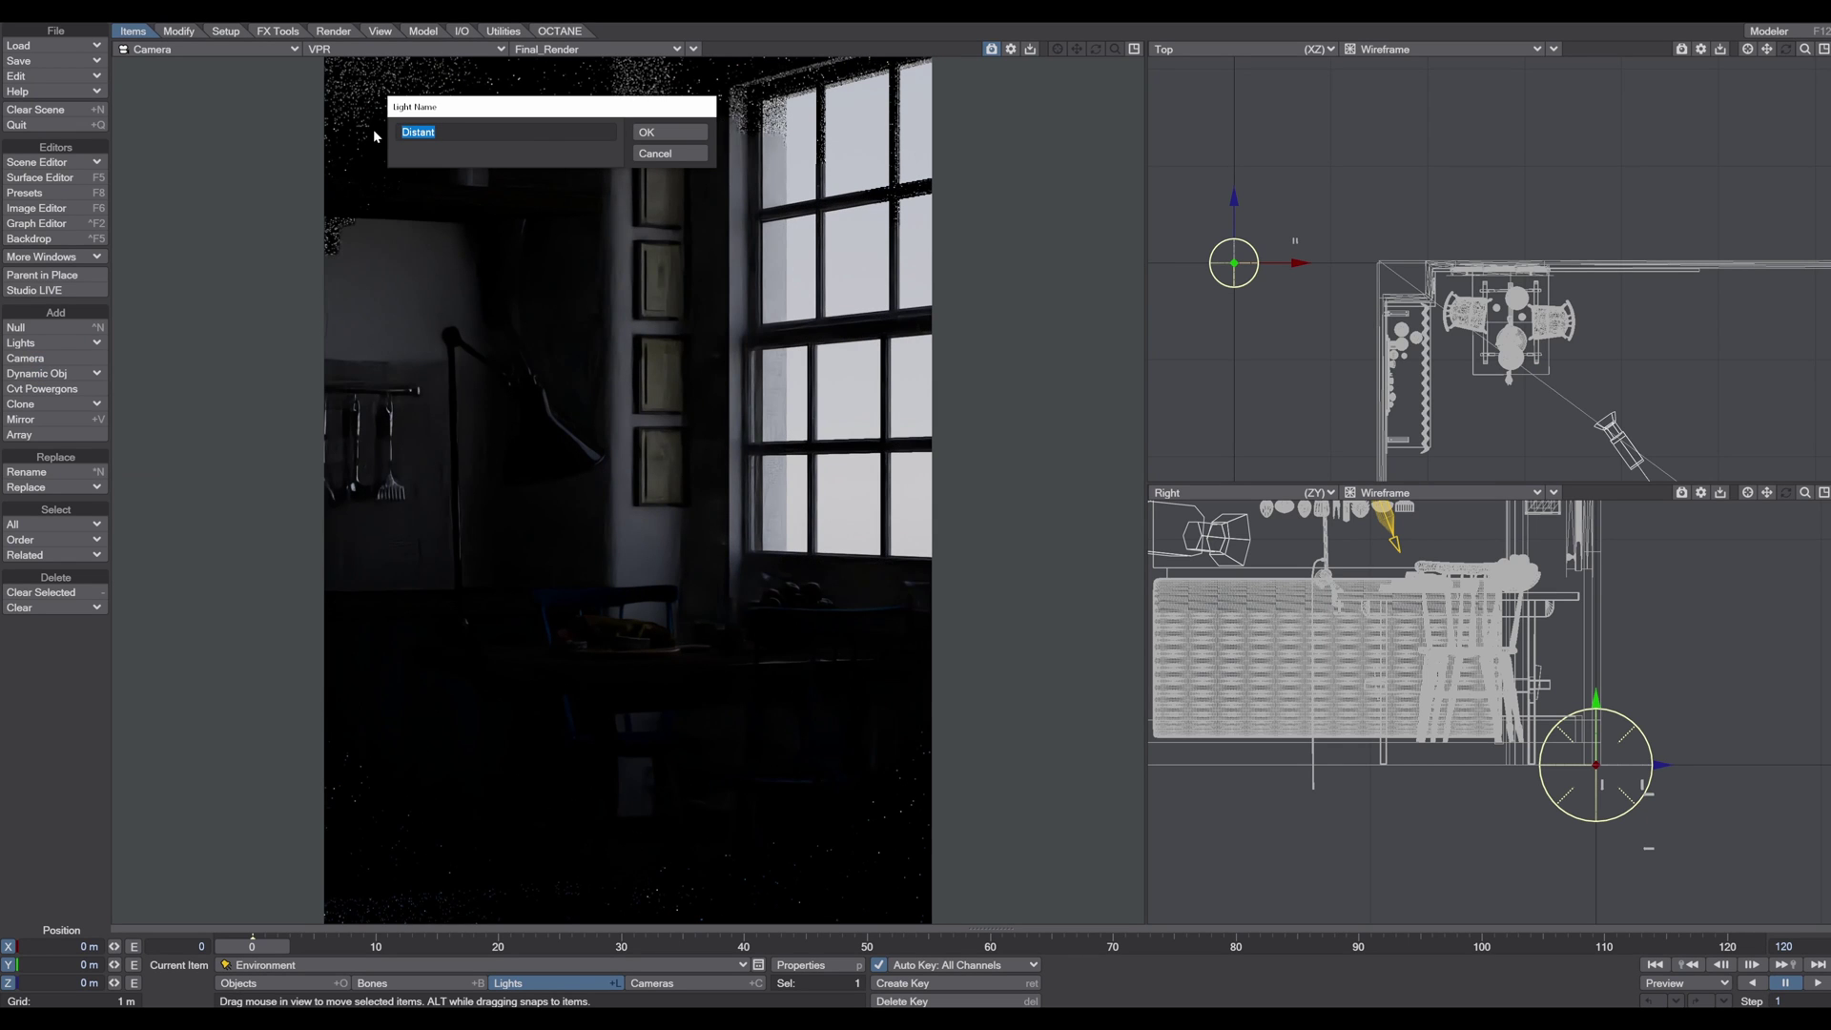
{"action": "type", "text": "S"}
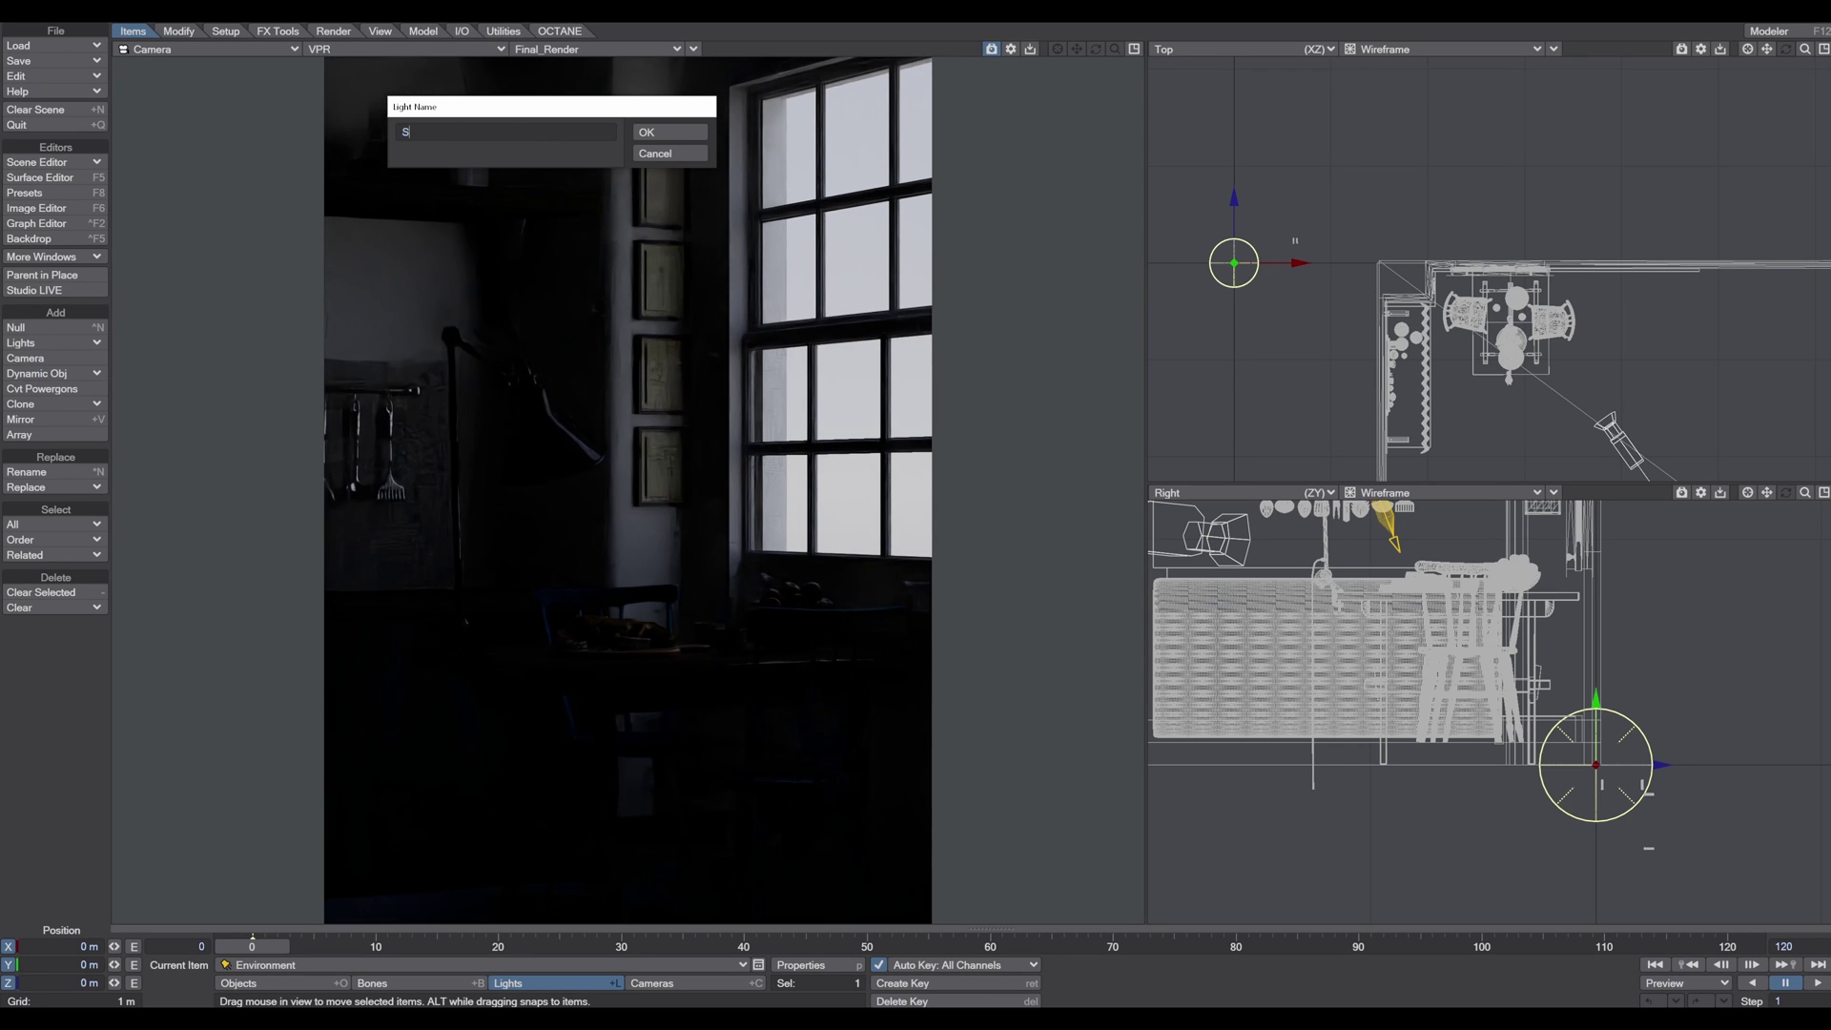
{"action": "type", "text": "unli"}
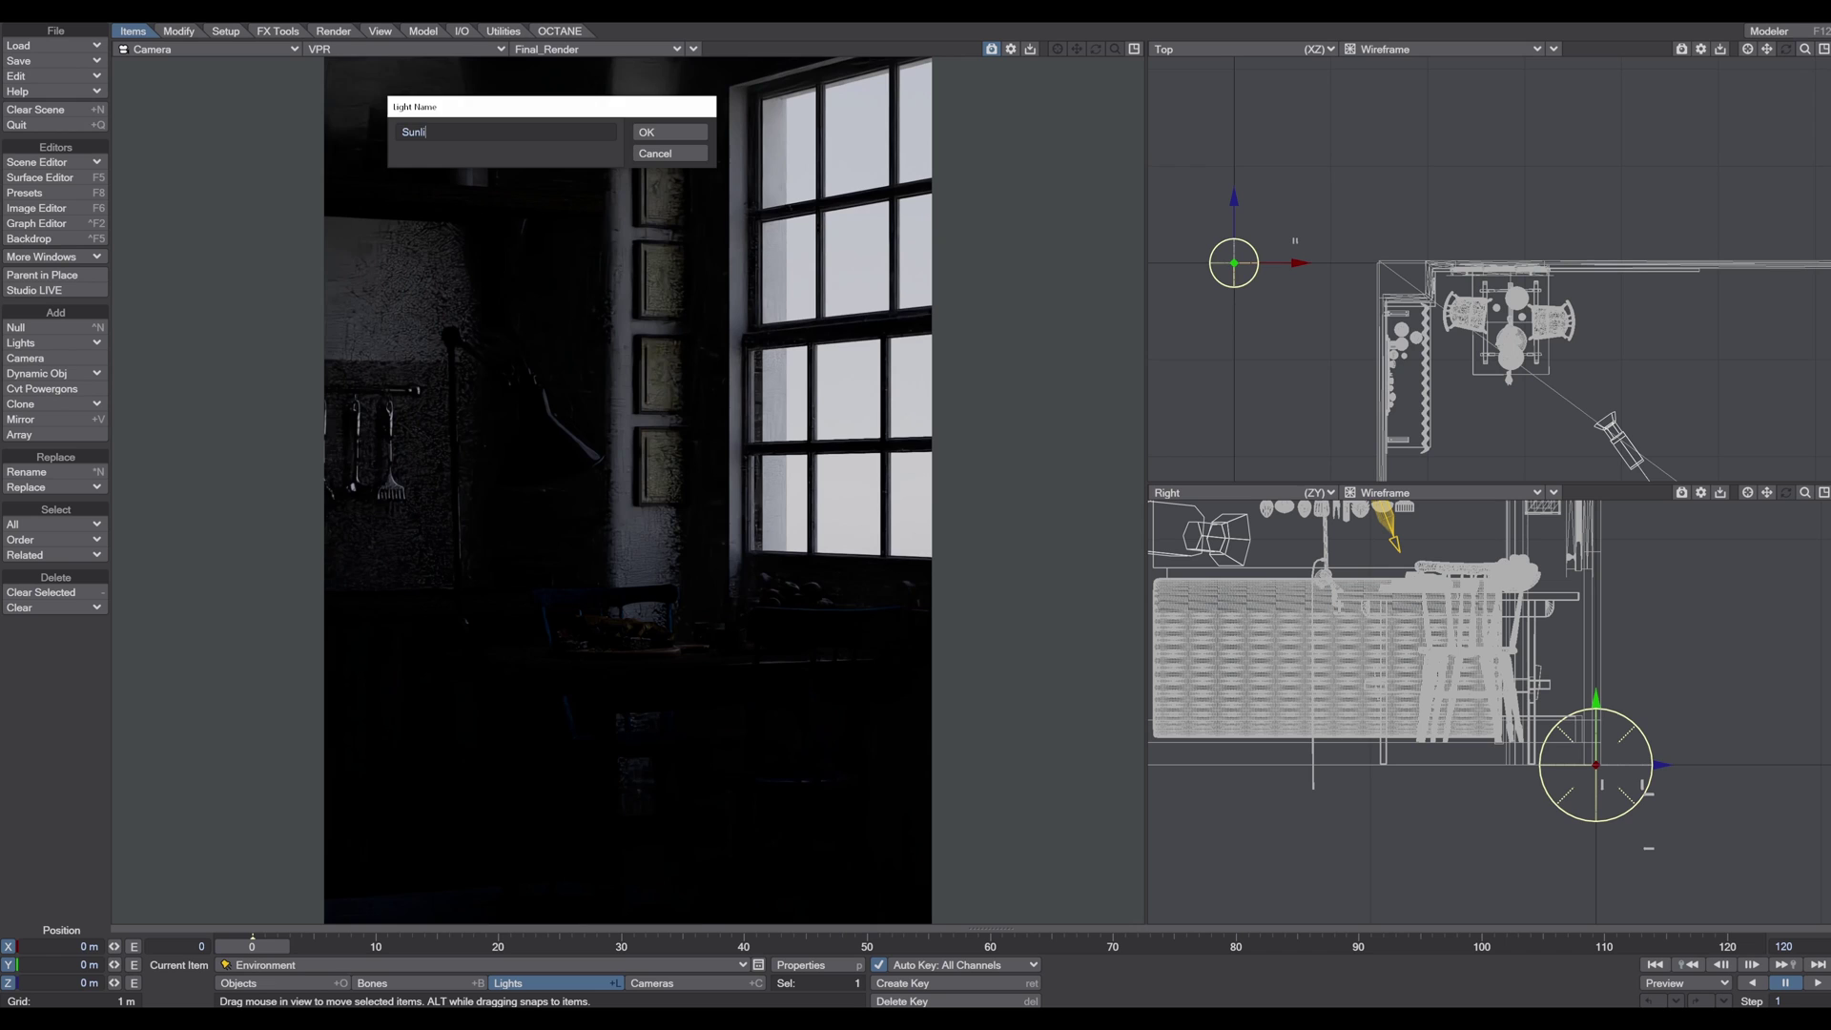
{"action": "type", "text": "ght"}
{"action": "key", "text": "Return"}
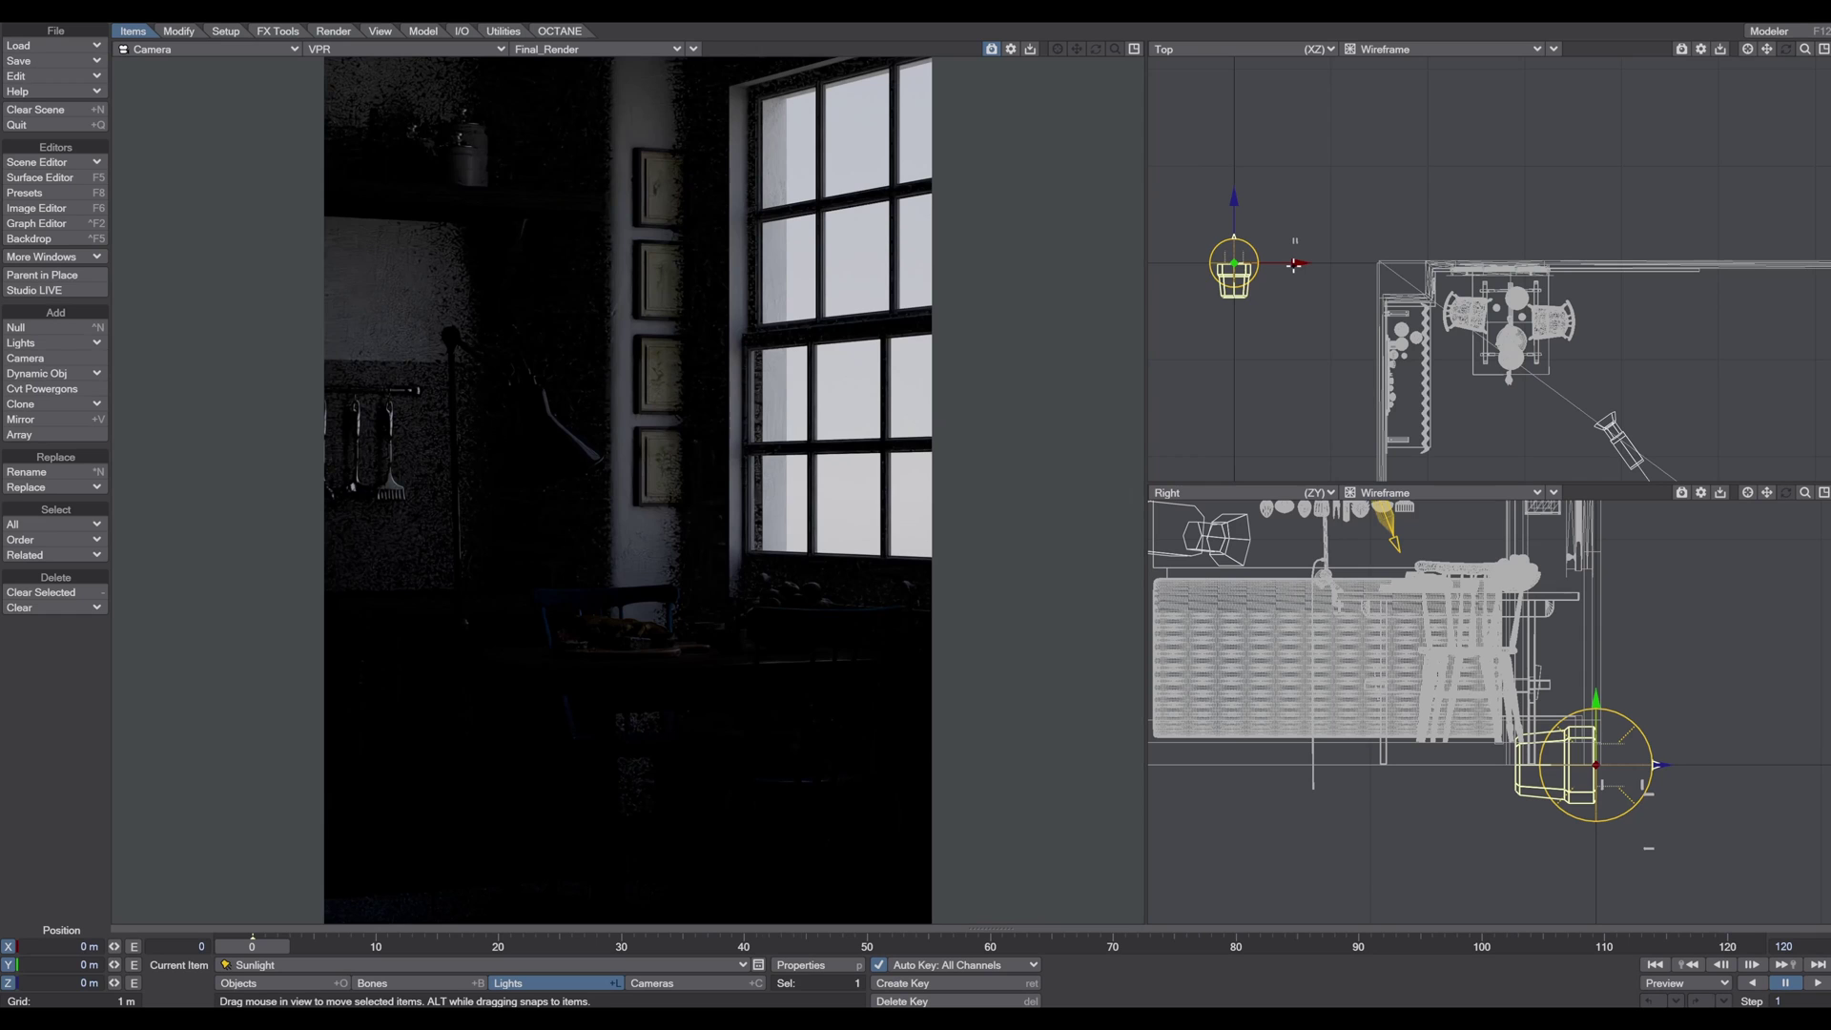
Step: Move the Sunlight along X and Z outside the room and turn it toward the window
{"action": "left_click_drag", "start_coordinate": [1294, 264], "coordinate": [1370, 264]}
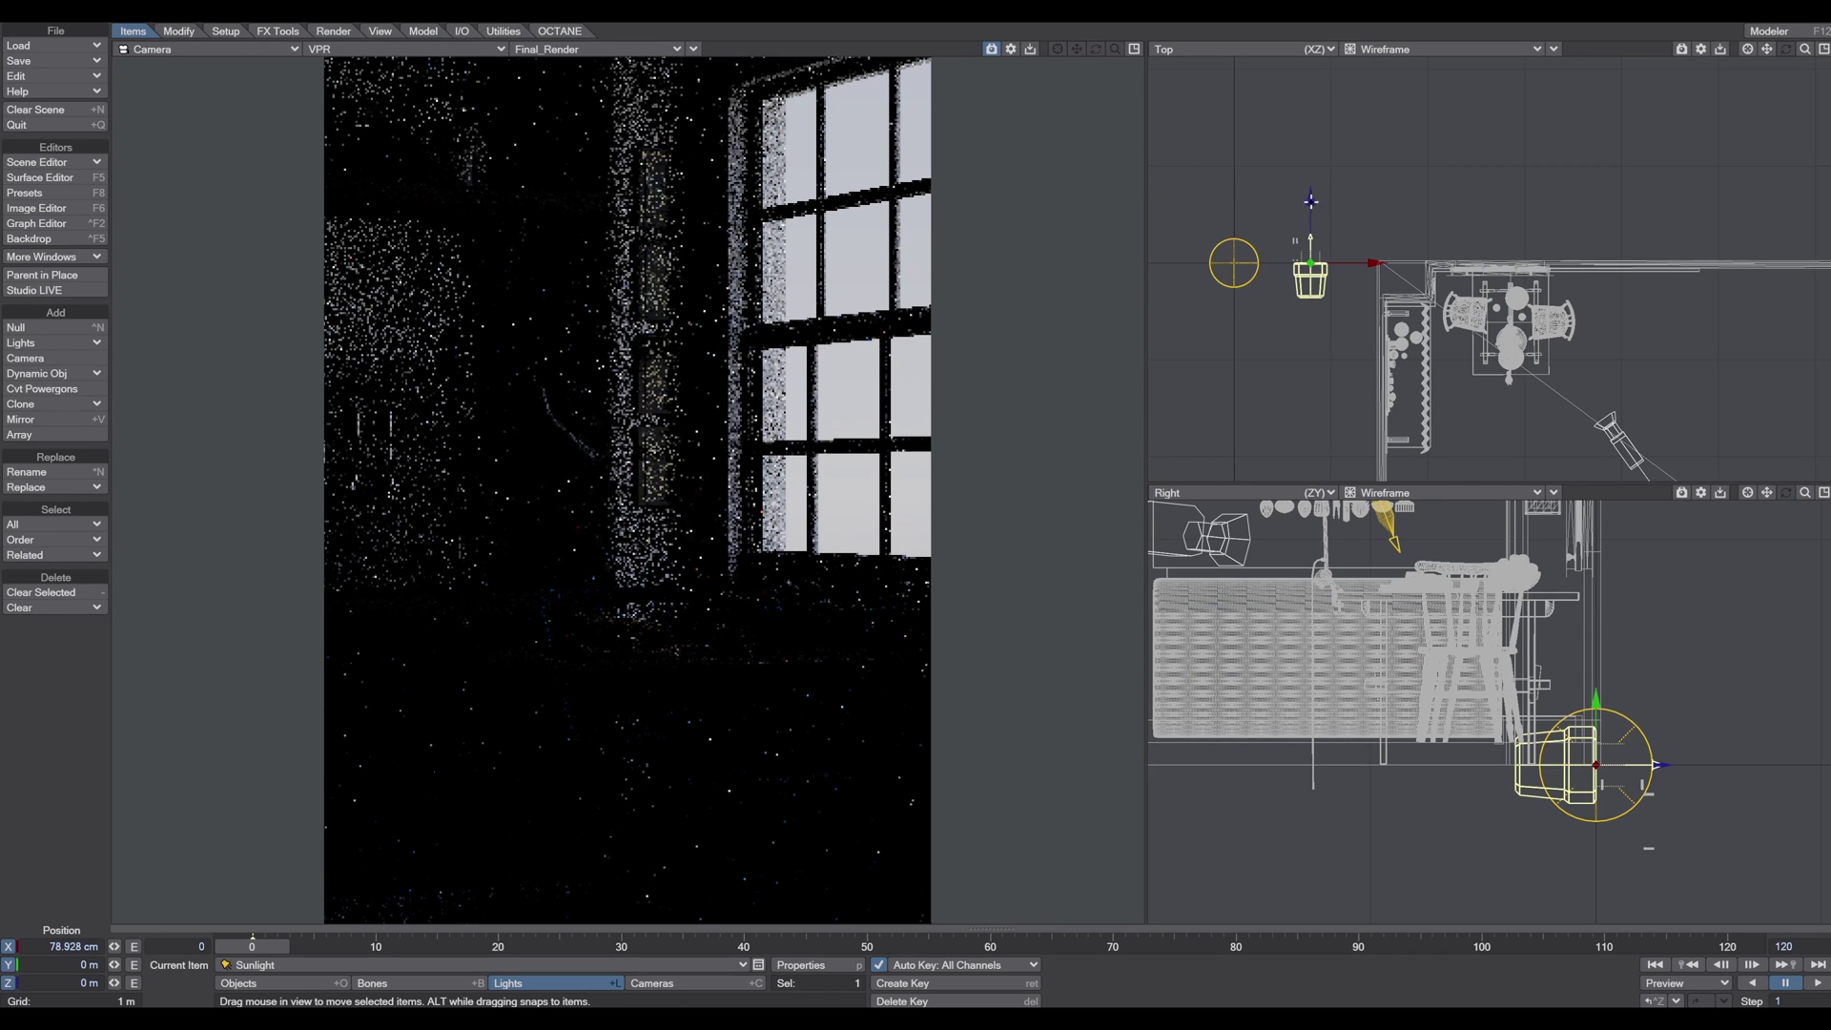
{"action": "left_click_drag", "start_coordinate": [1310, 200], "coordinate": [1352, 207]}
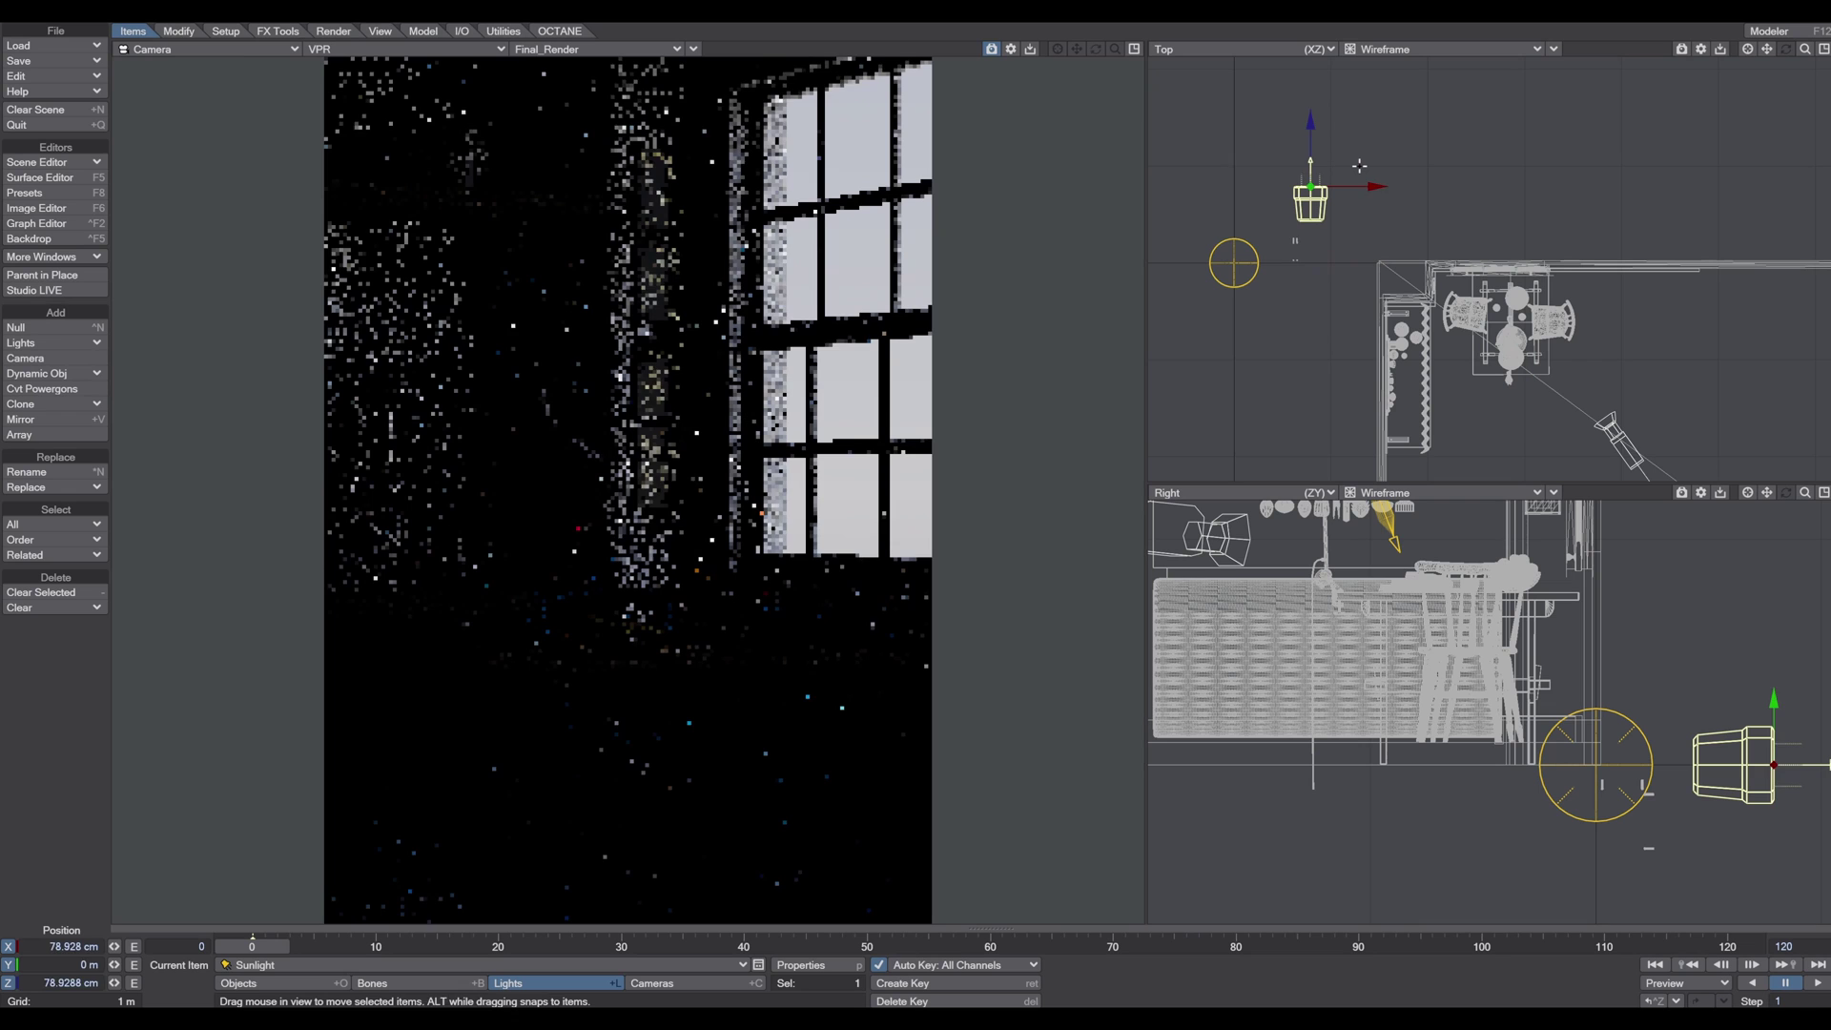
{"action": "key", "text": "y"}
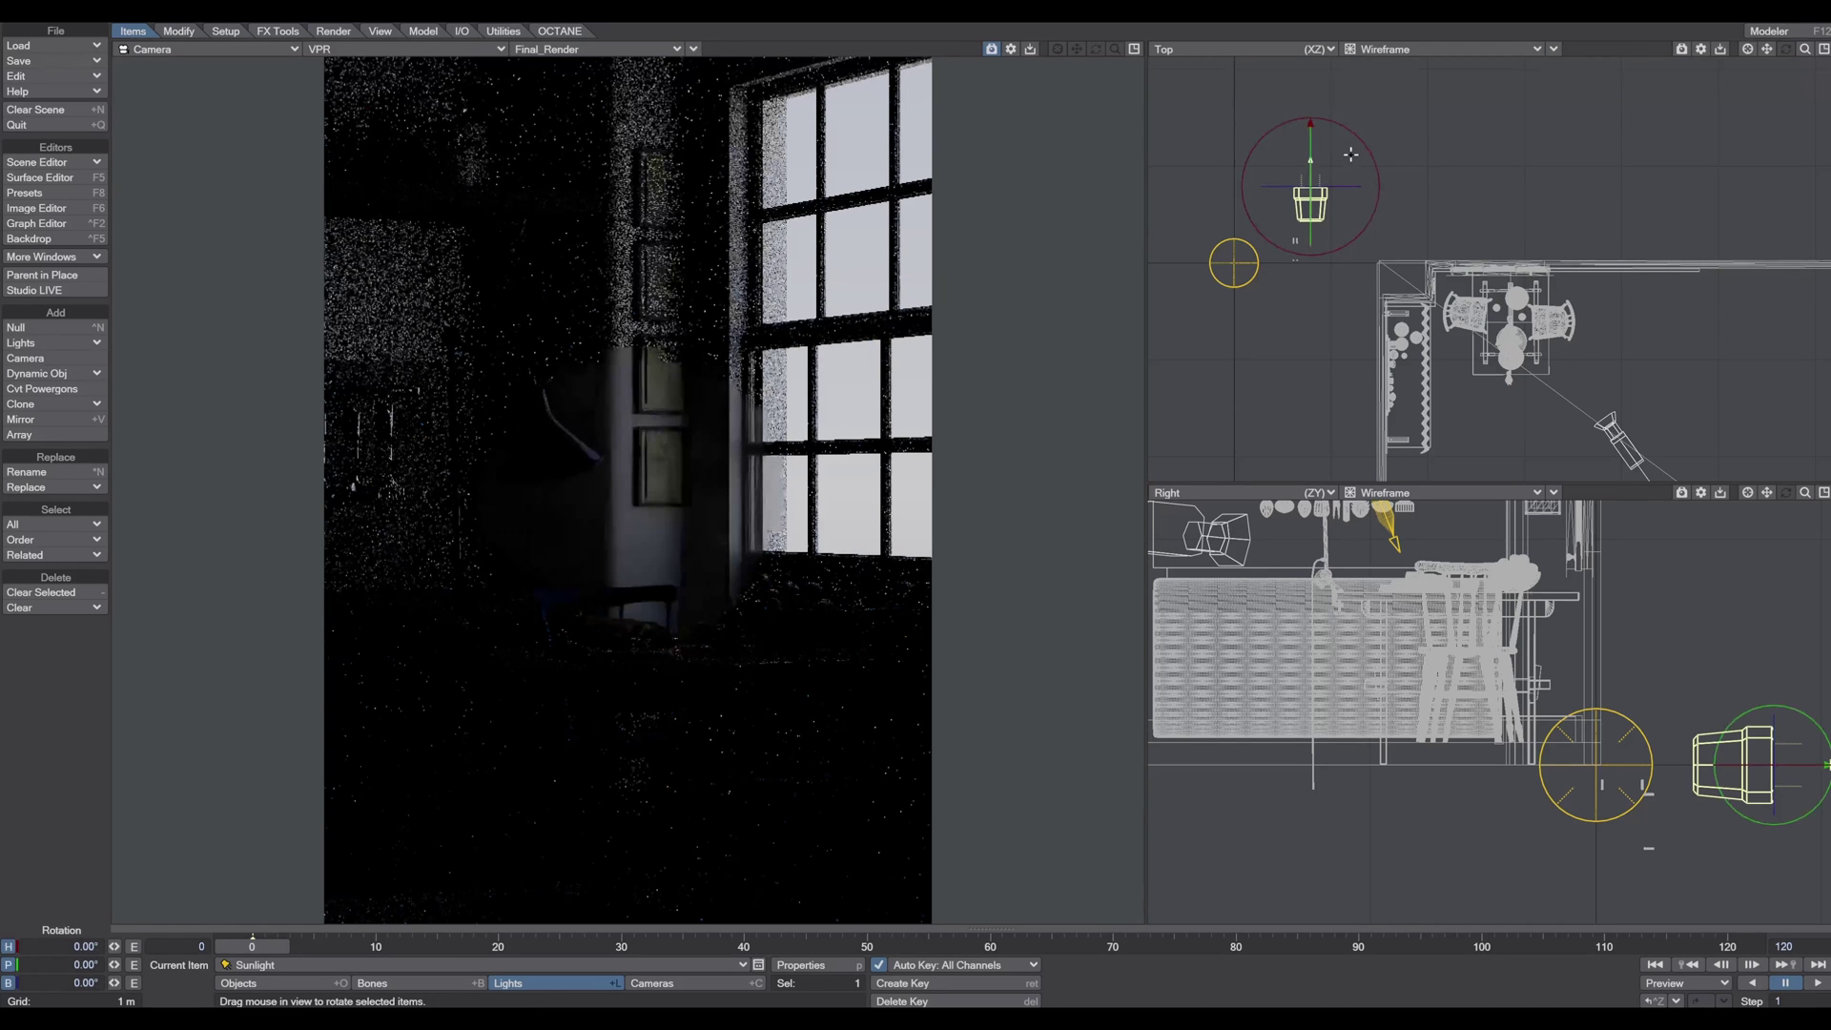
{"action": "left_click_drag", "start_coordinate": [1350, 131], "coordinate": [1261, 226]}
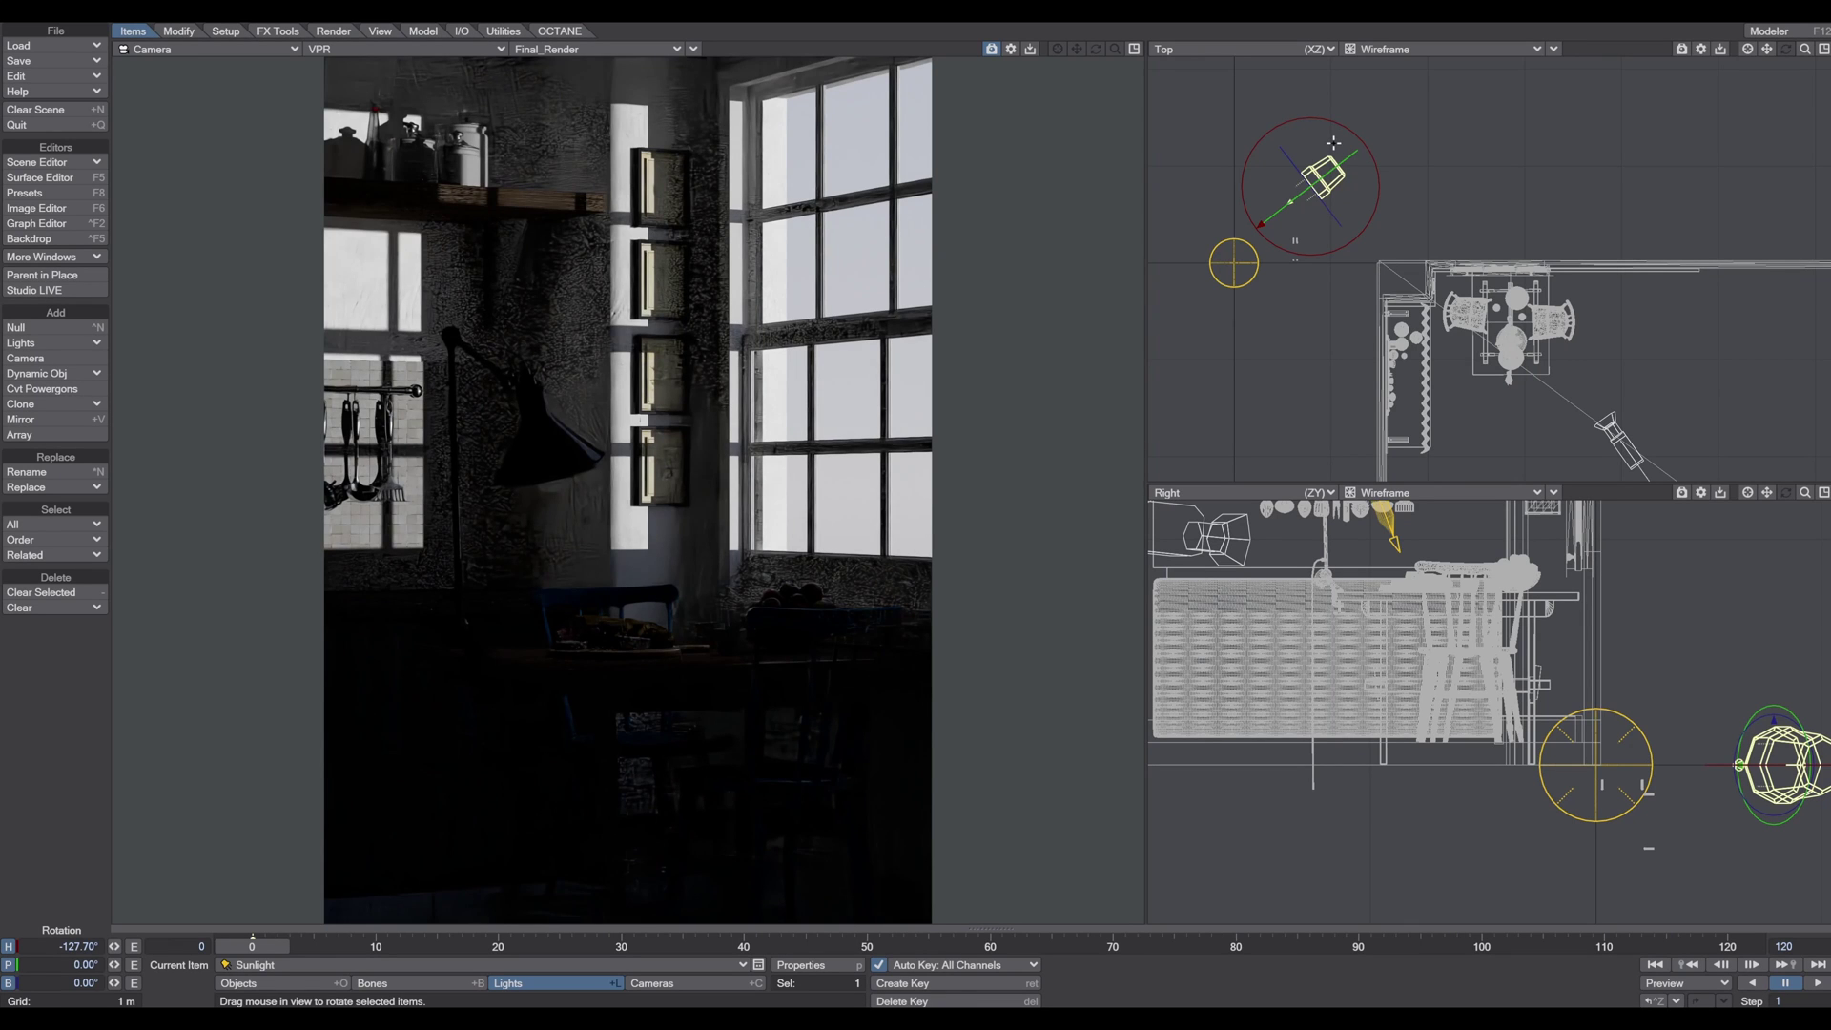
Step: Shift the Sunlight further out, raise it to about 1.2 m, and fine-tune its heading to -138.8°
{"action": "key", "text": "t"}
{"action": "left_click_drag", "start_coordinate": [1350, 169], "coordinate": [1537, 211]}
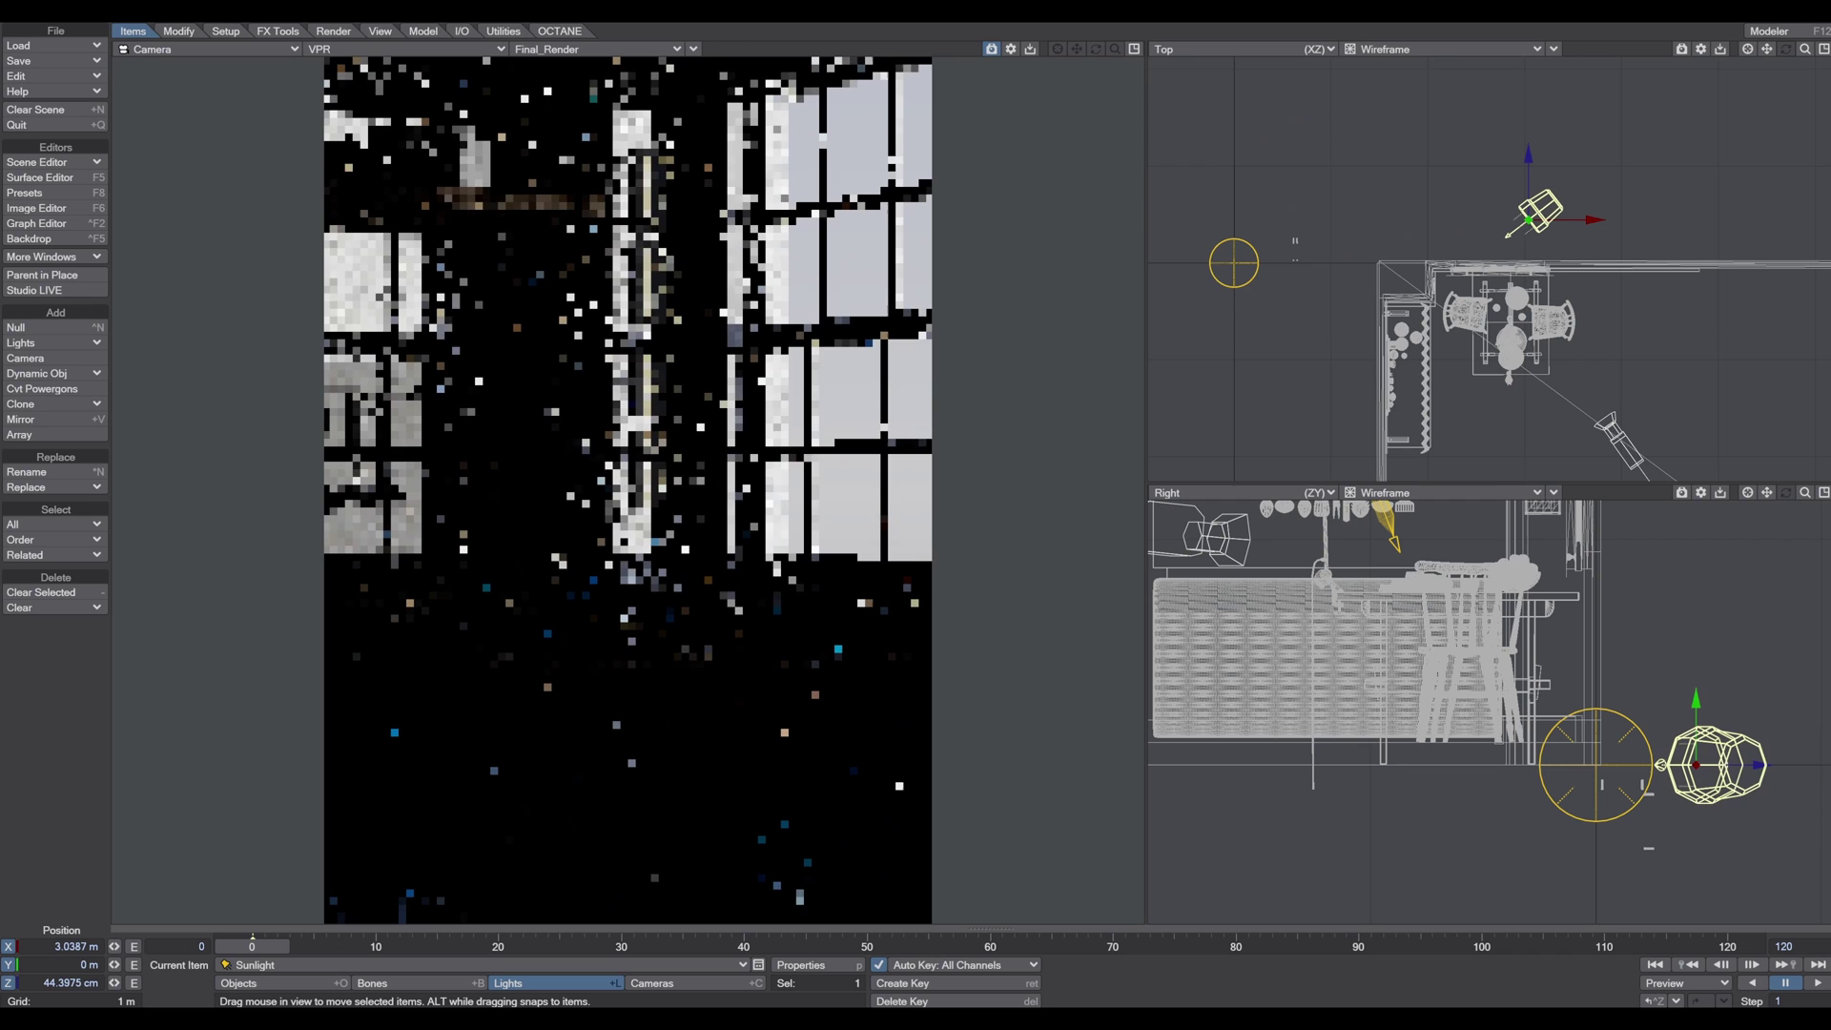
{"action": "right_click_drag", "start_coordinate": [1537, 212], "coordinate": [1574, 141]}
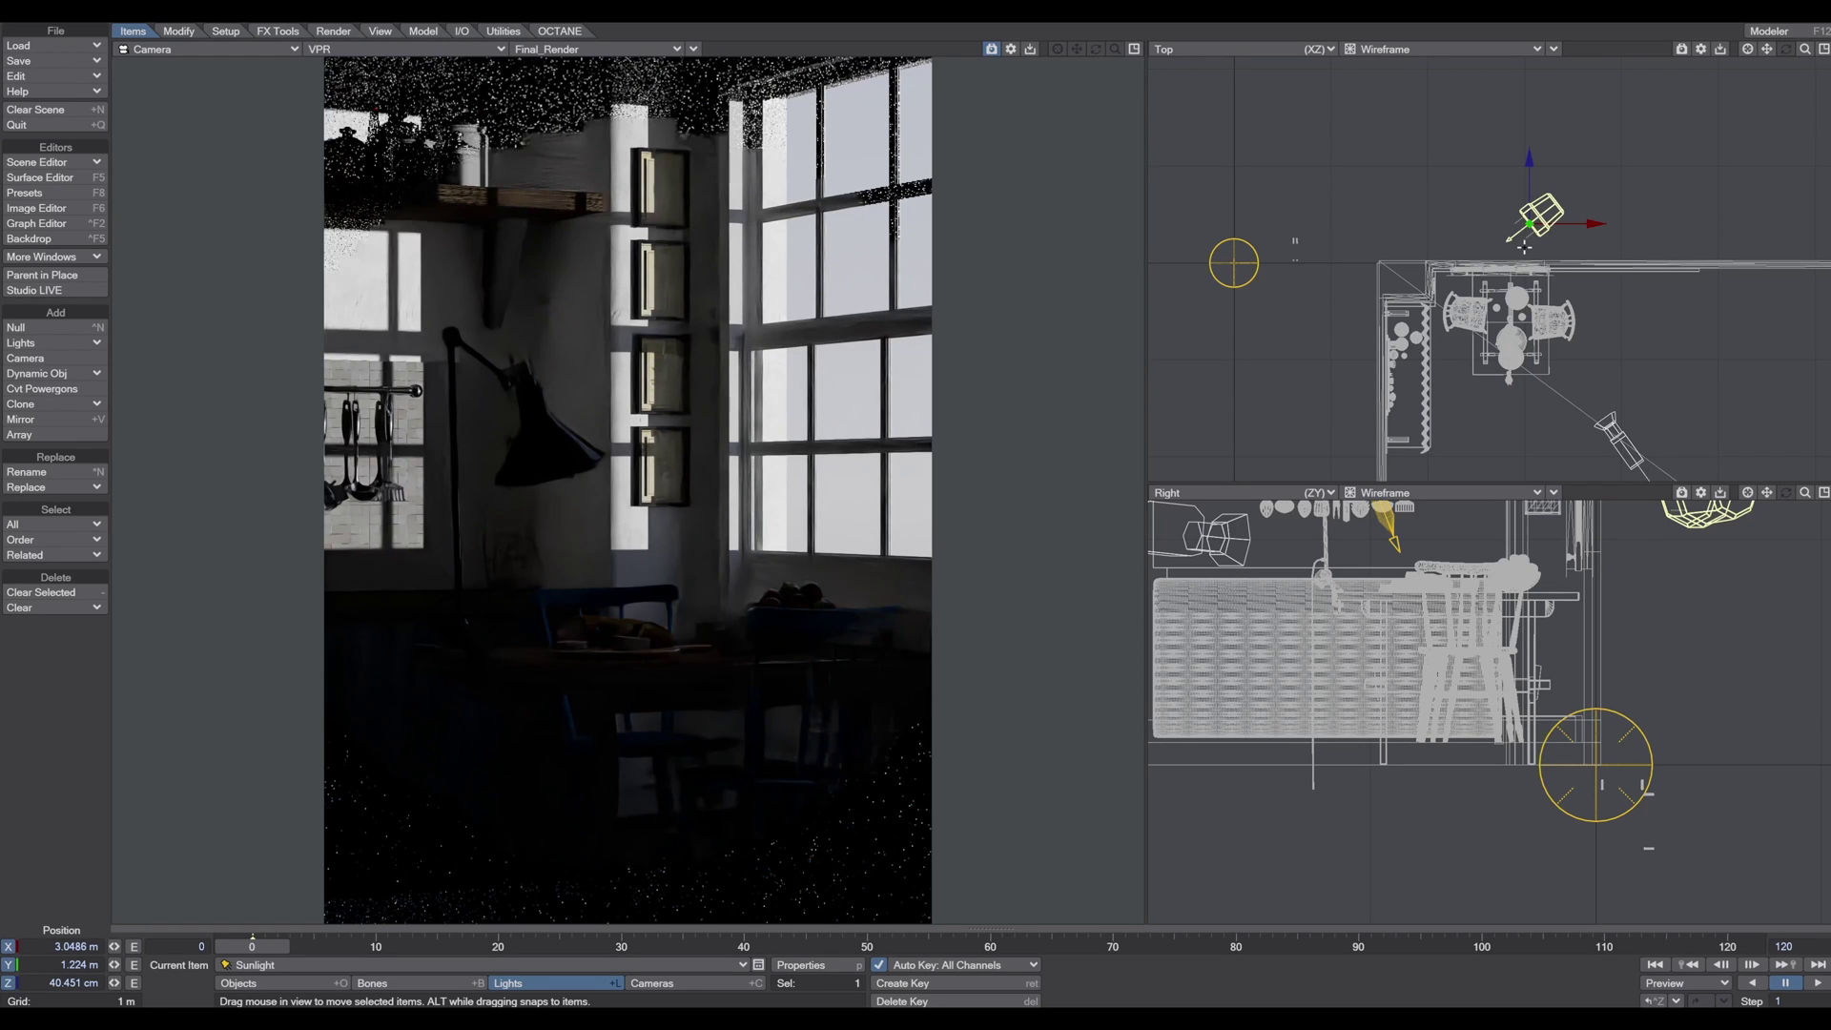
{"action": "key", "text": "y"}
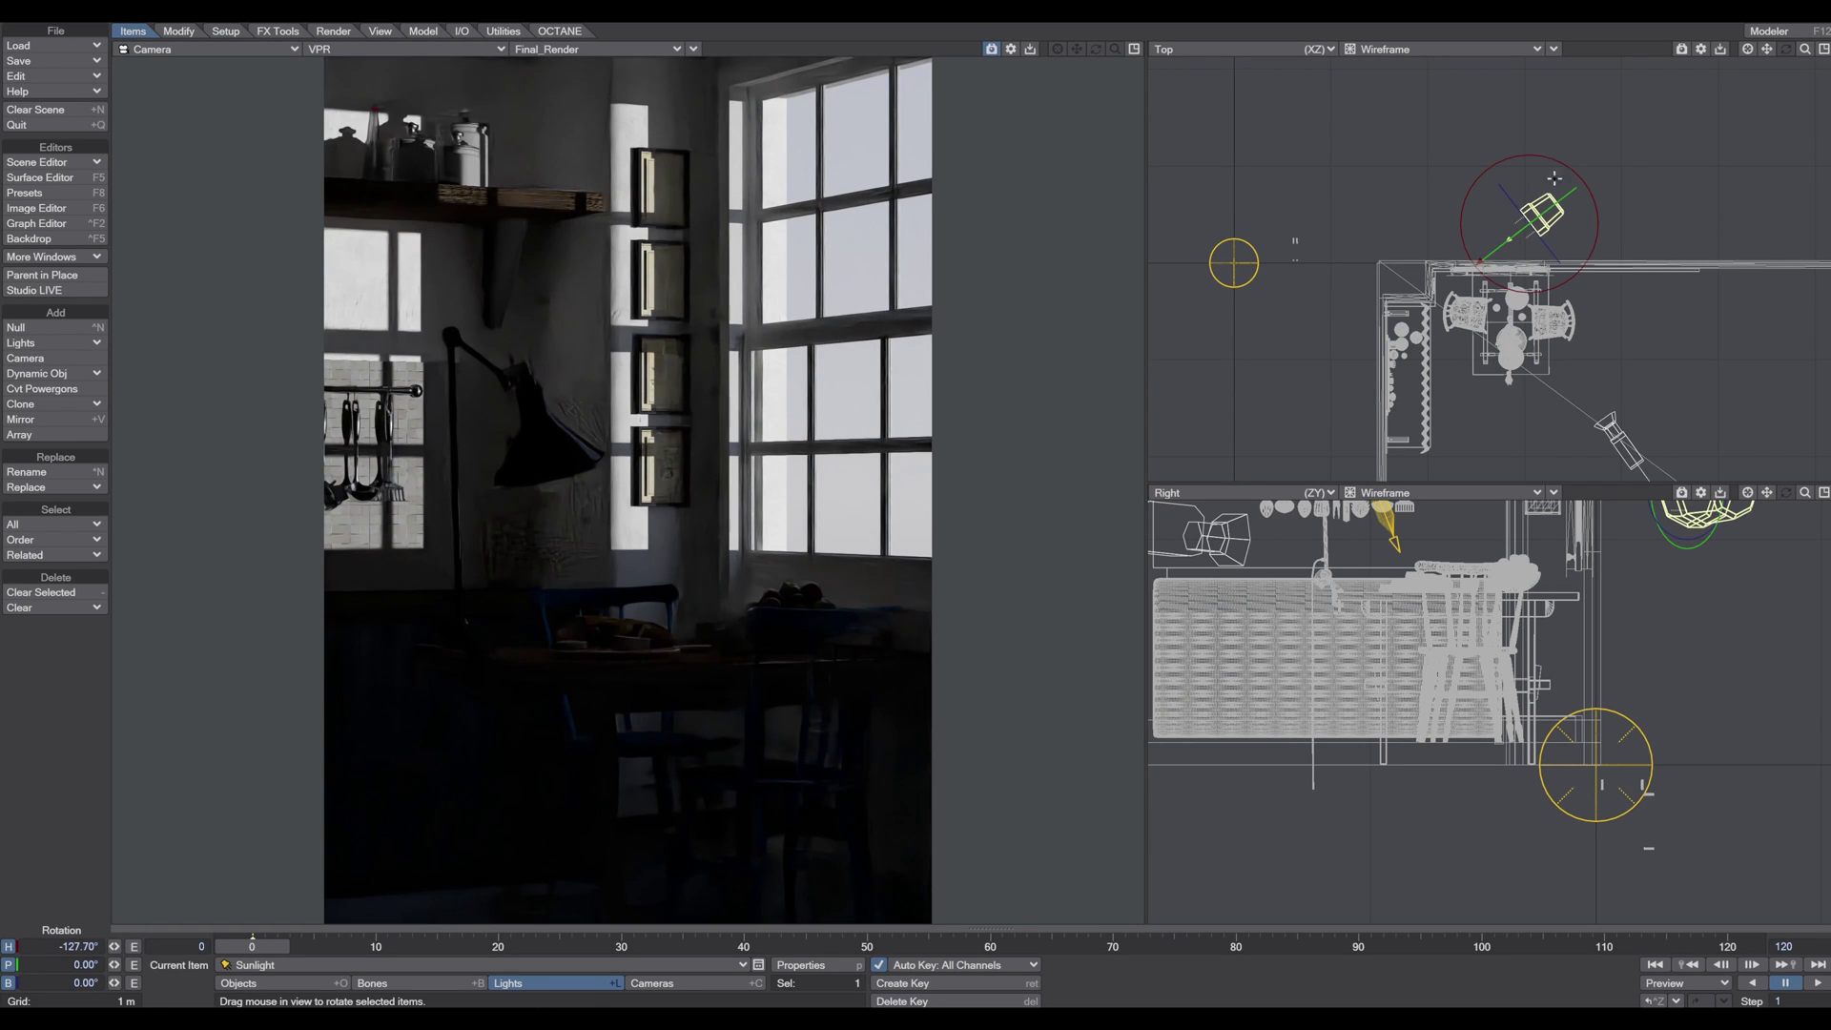
{"action": "left_click_drag", "start_coordinate": [1554, 179], "coordinate": [1529, 205]}
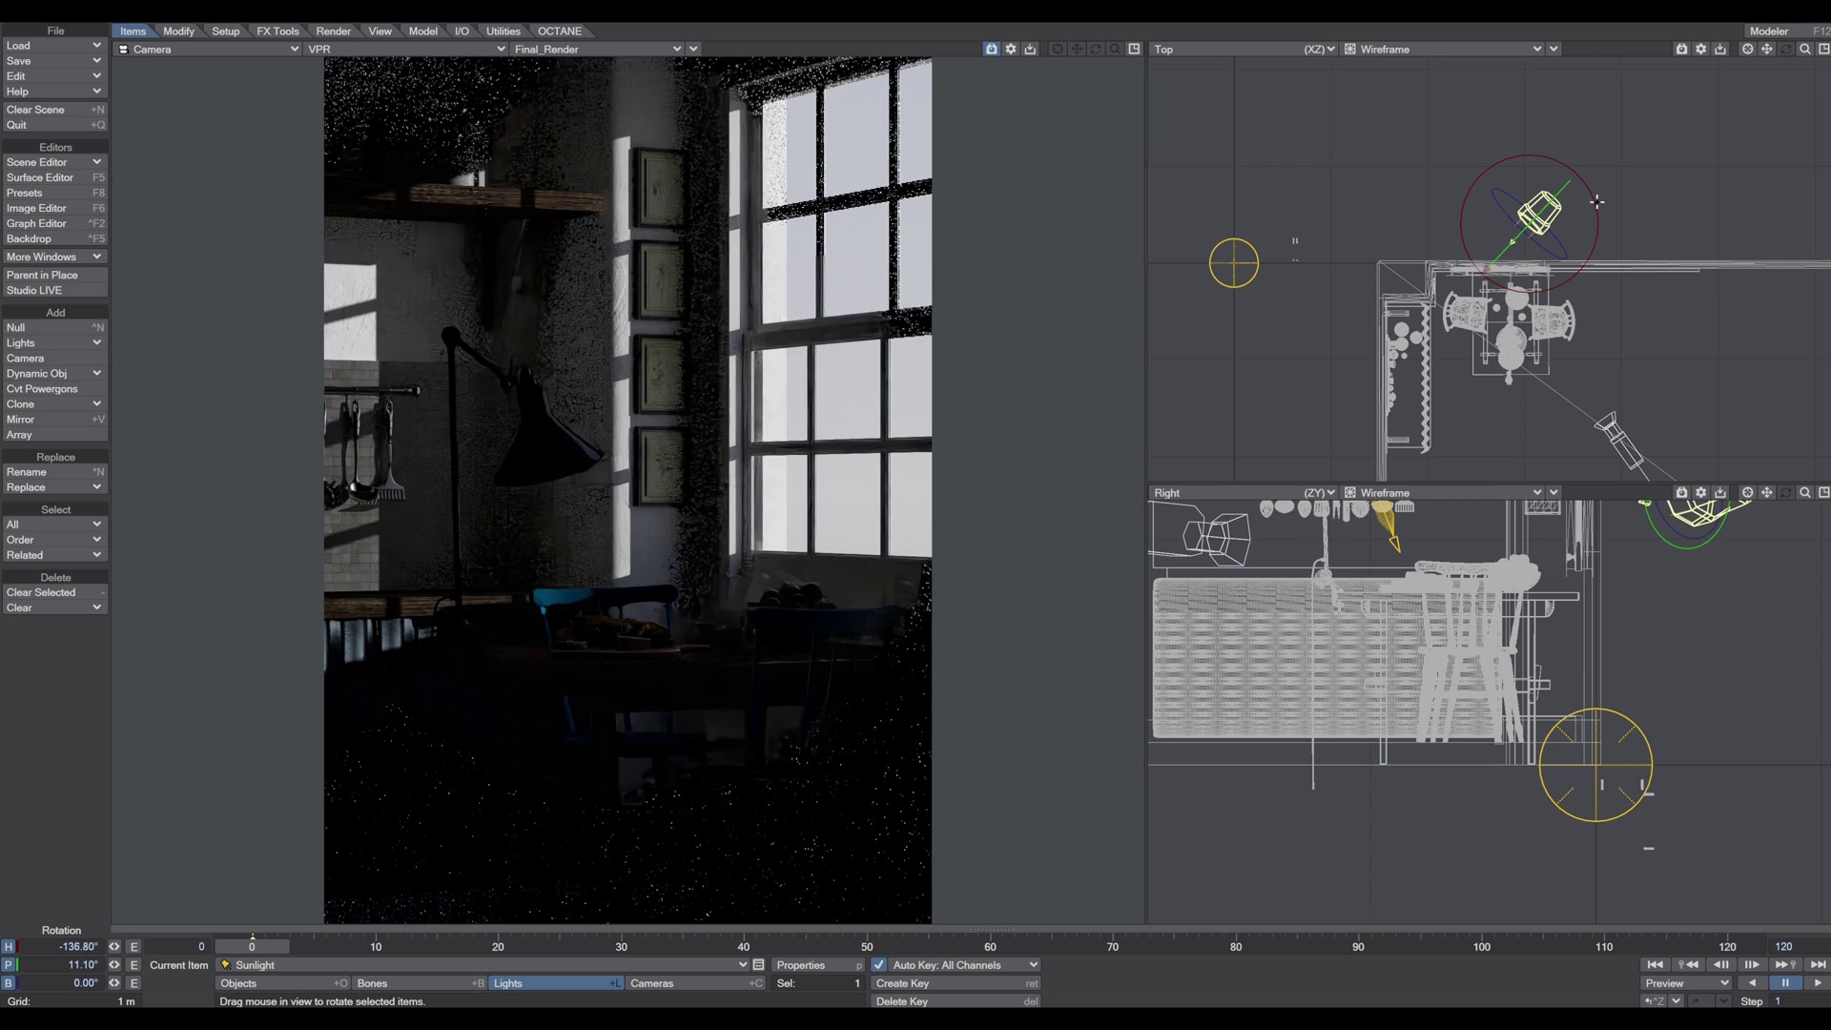
{"action": "left_click", "coordinate": [1237, 242]}
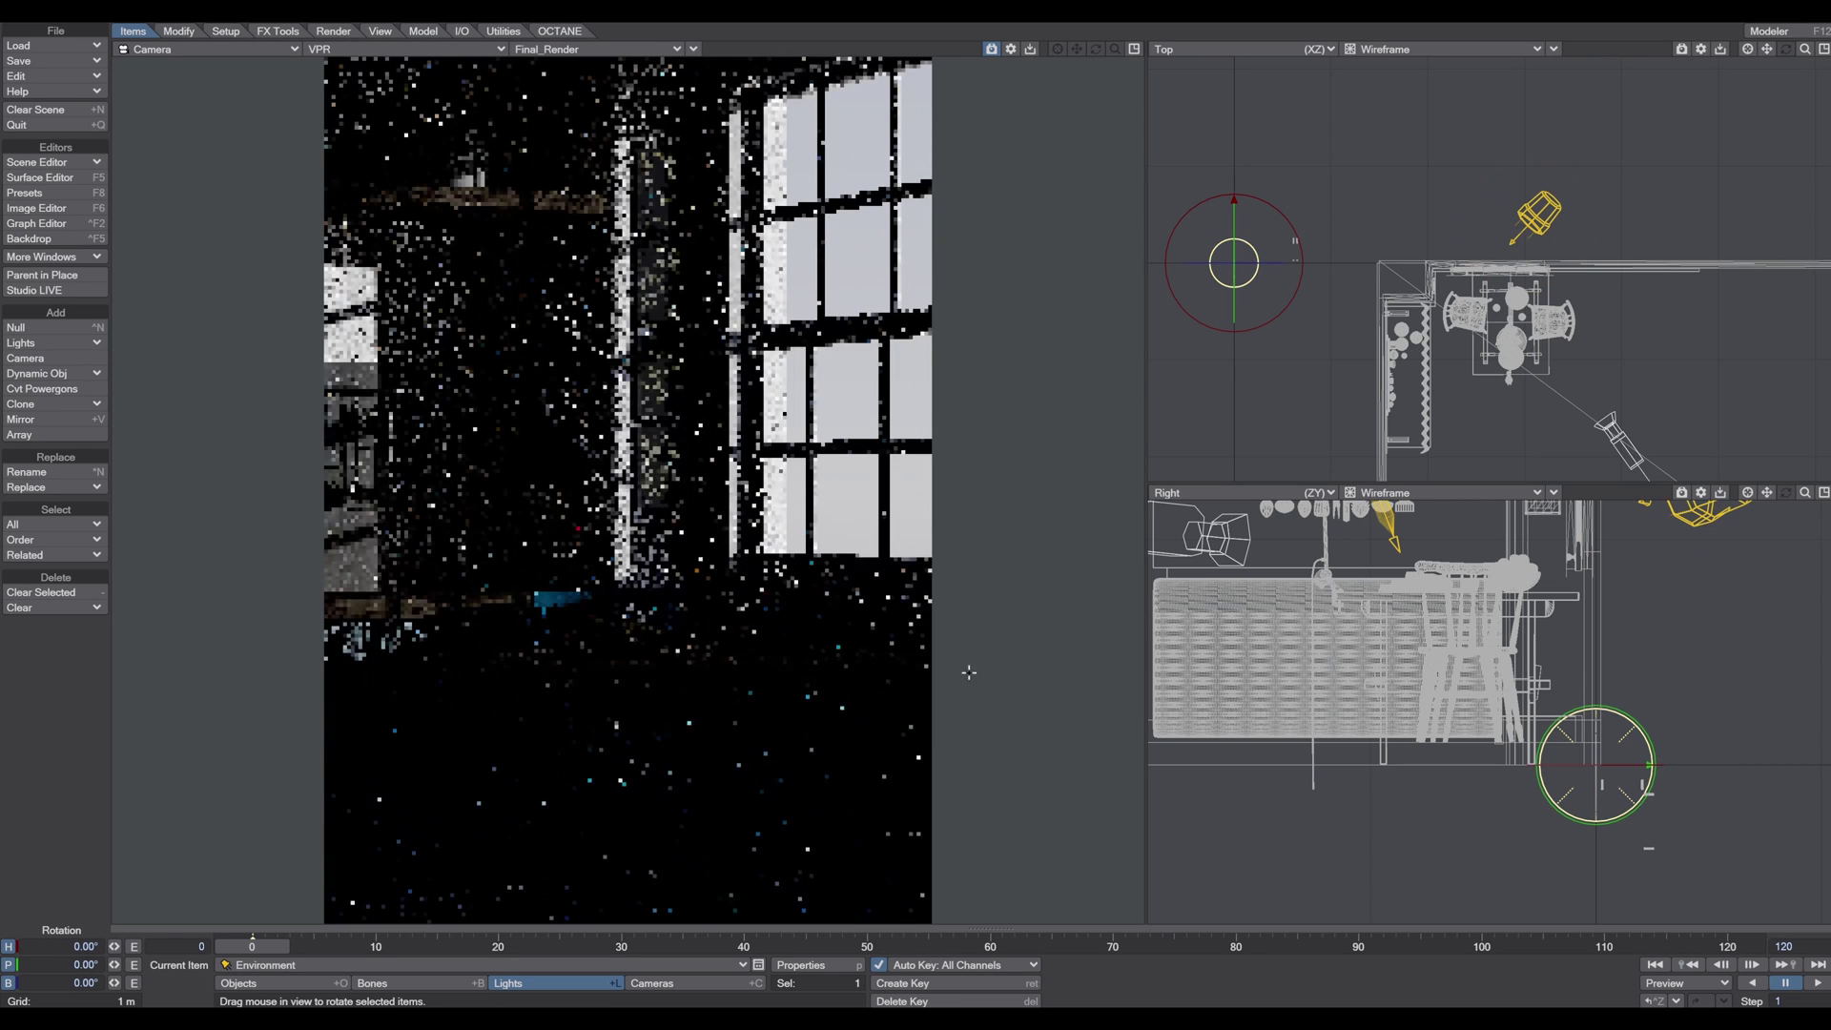
{"action": "left_click", "coordinate": [801, 966]}
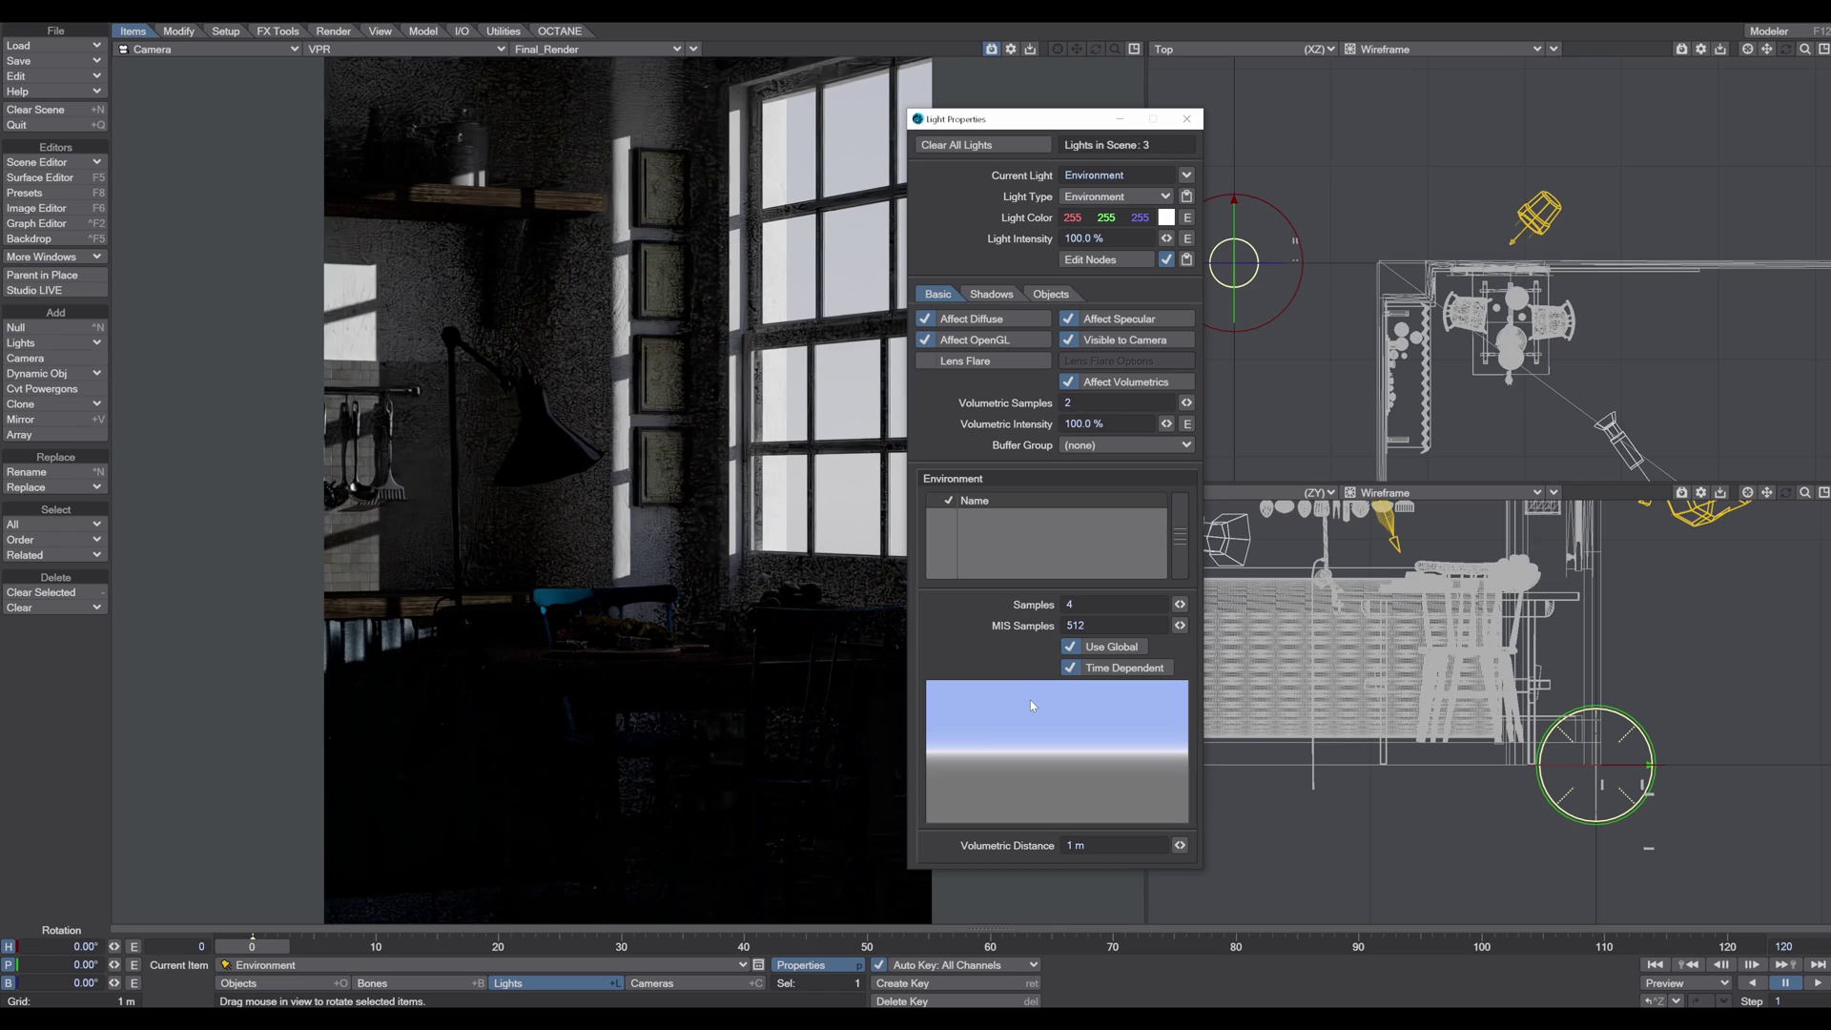
{"action": "left_click", "coordinate": [1186, 118]}
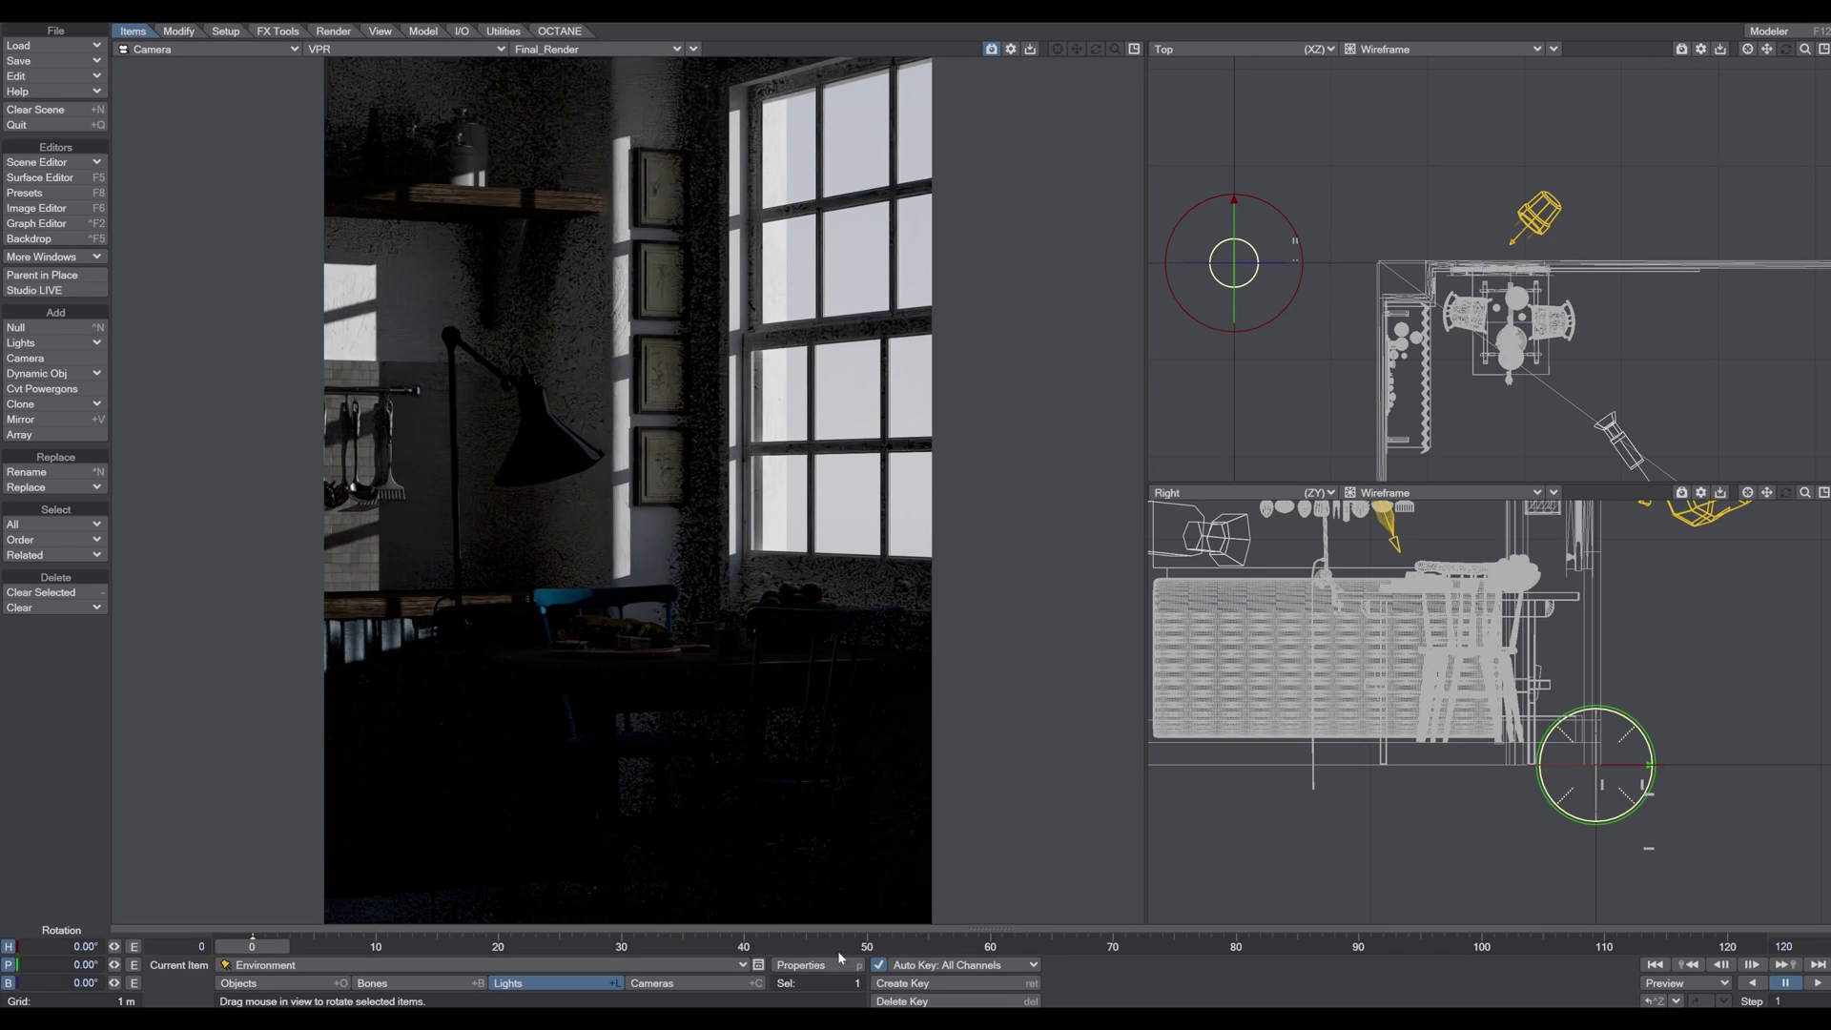
{"action": "left_click", "coordinate": [805, 965]}
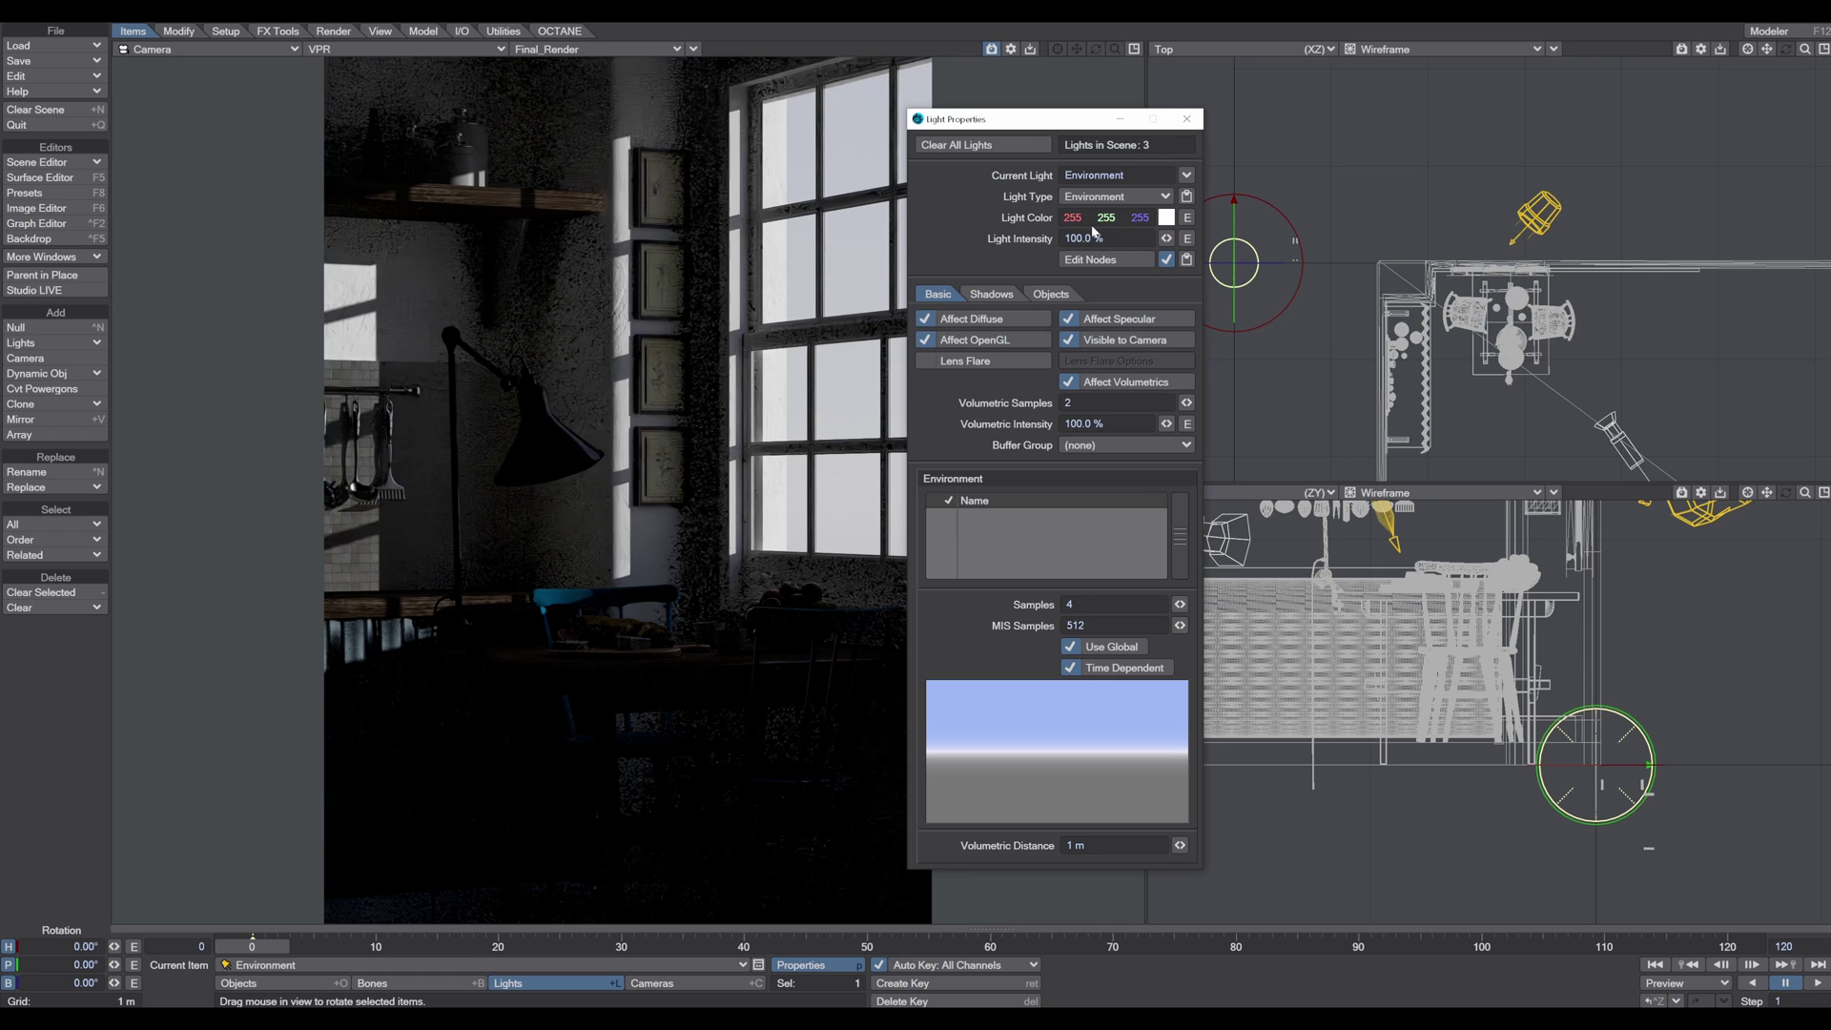
{"action": "left_click", "coordinate": [1125, 242]}
{"action": "type", "text": "600"}
{"action": "key", "text": "Tab"}
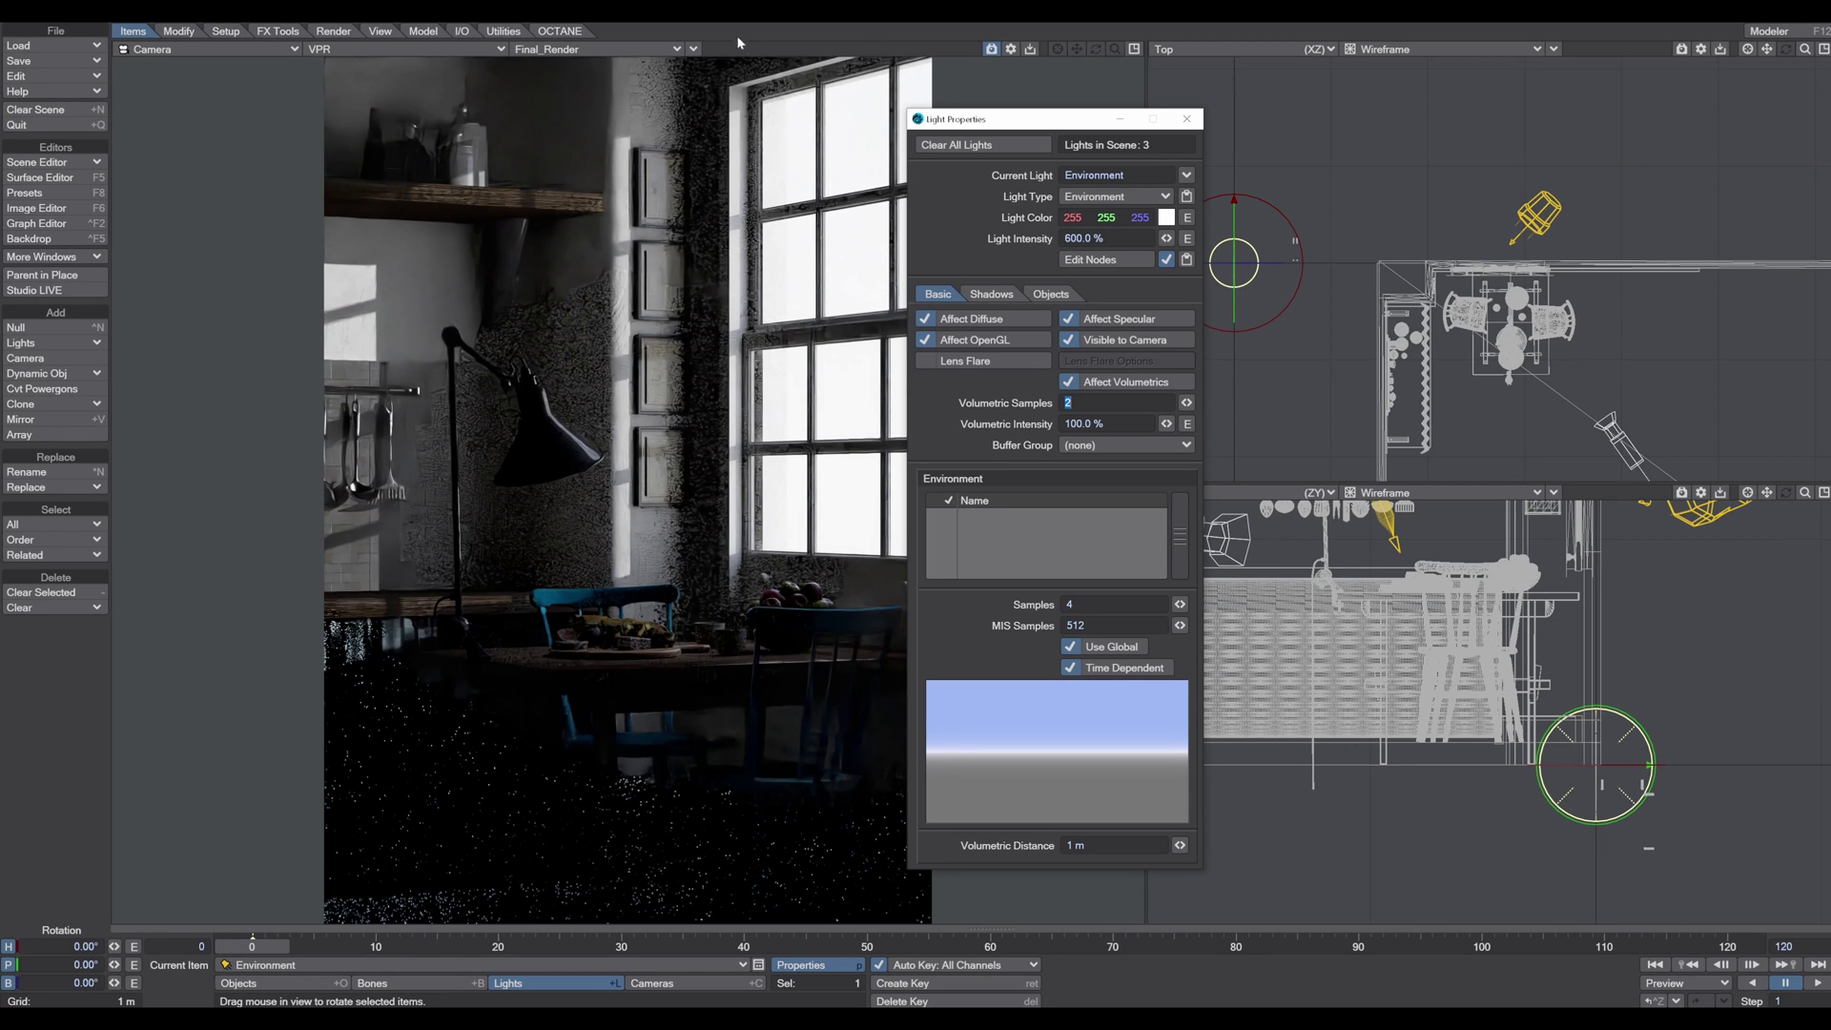
{"action": "left_click", "coordinate": [1116, 239]}
{"action": "type", "text": "100"}
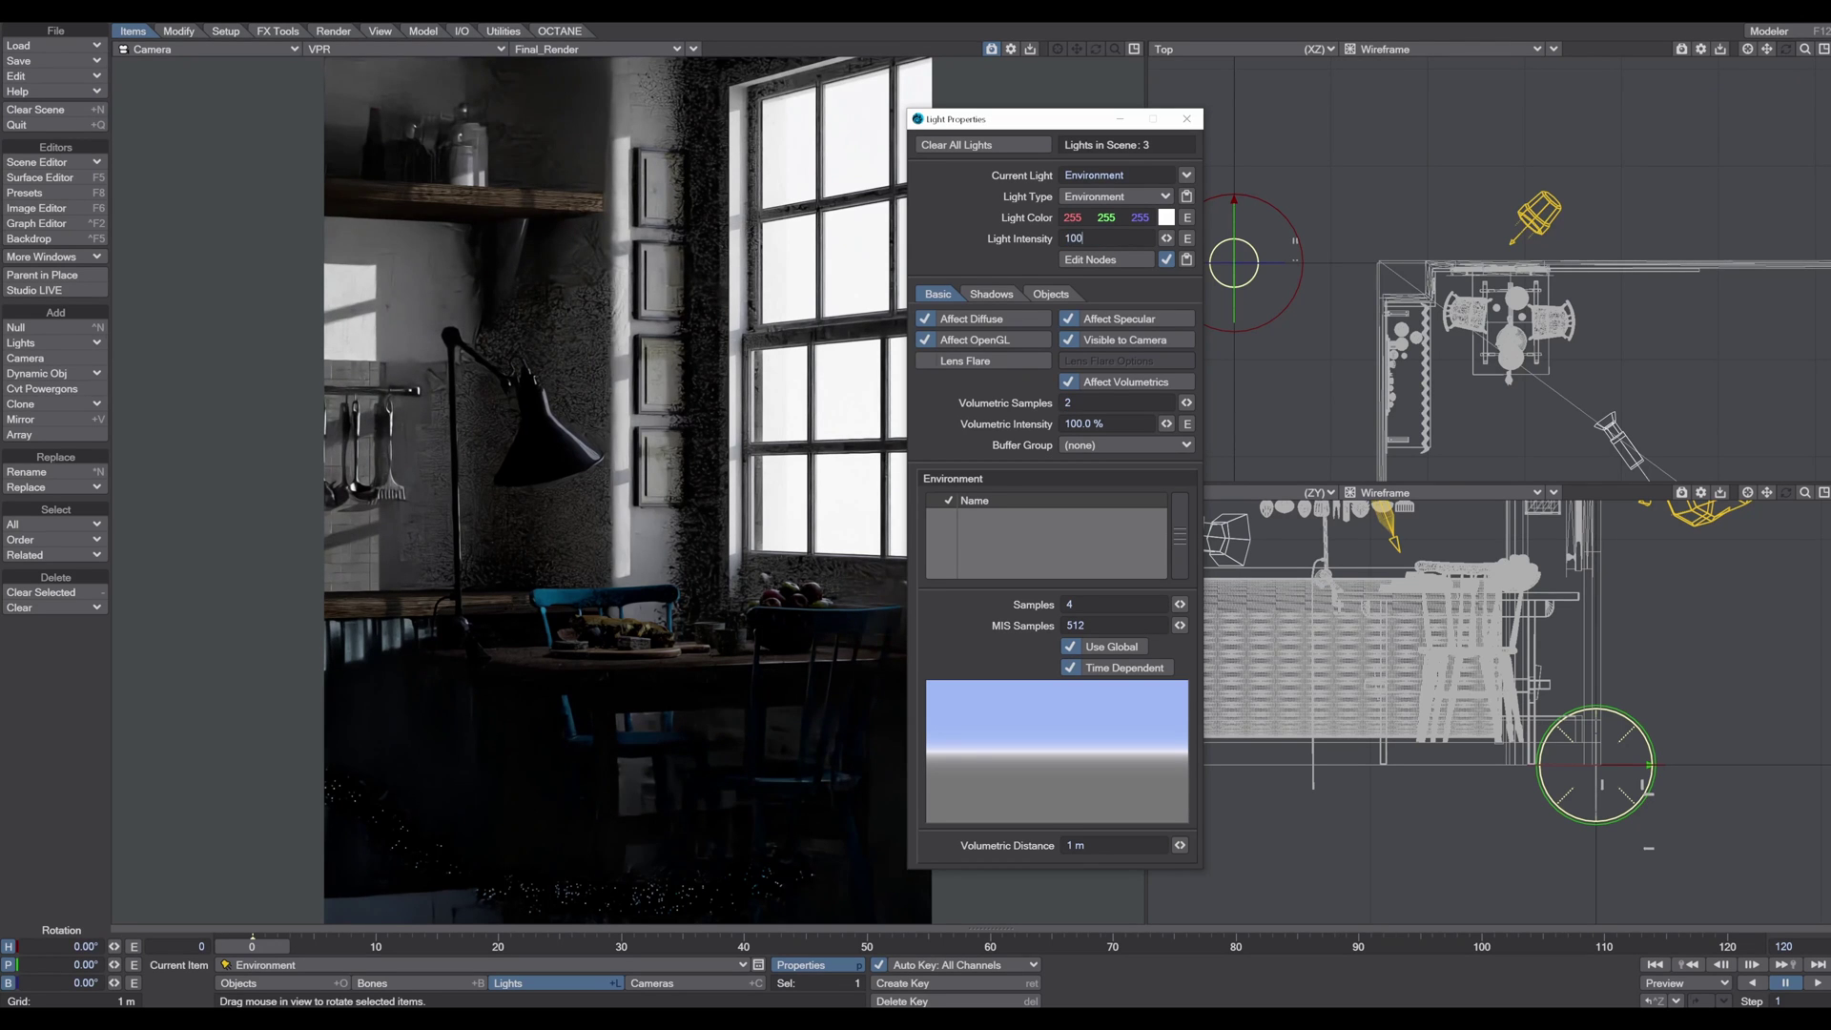
{"action": "key", "text": "Tab"}
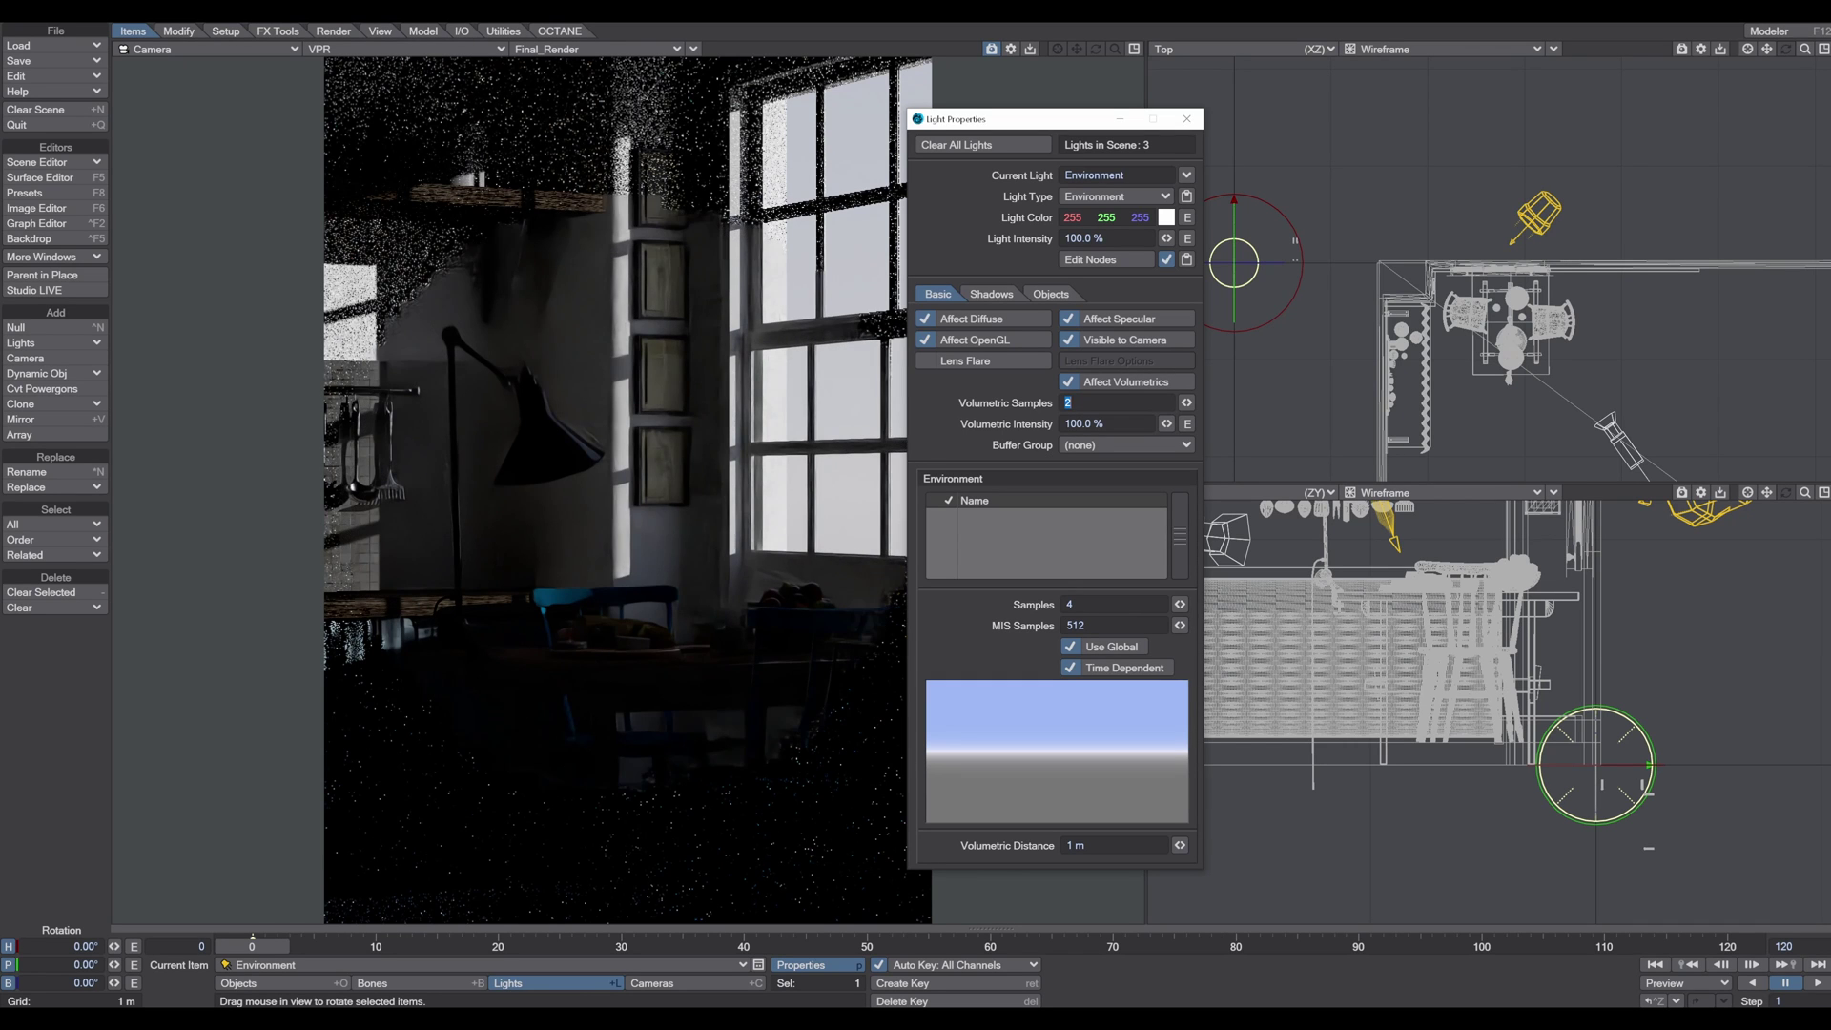
{"action": "key", "text": "p"}
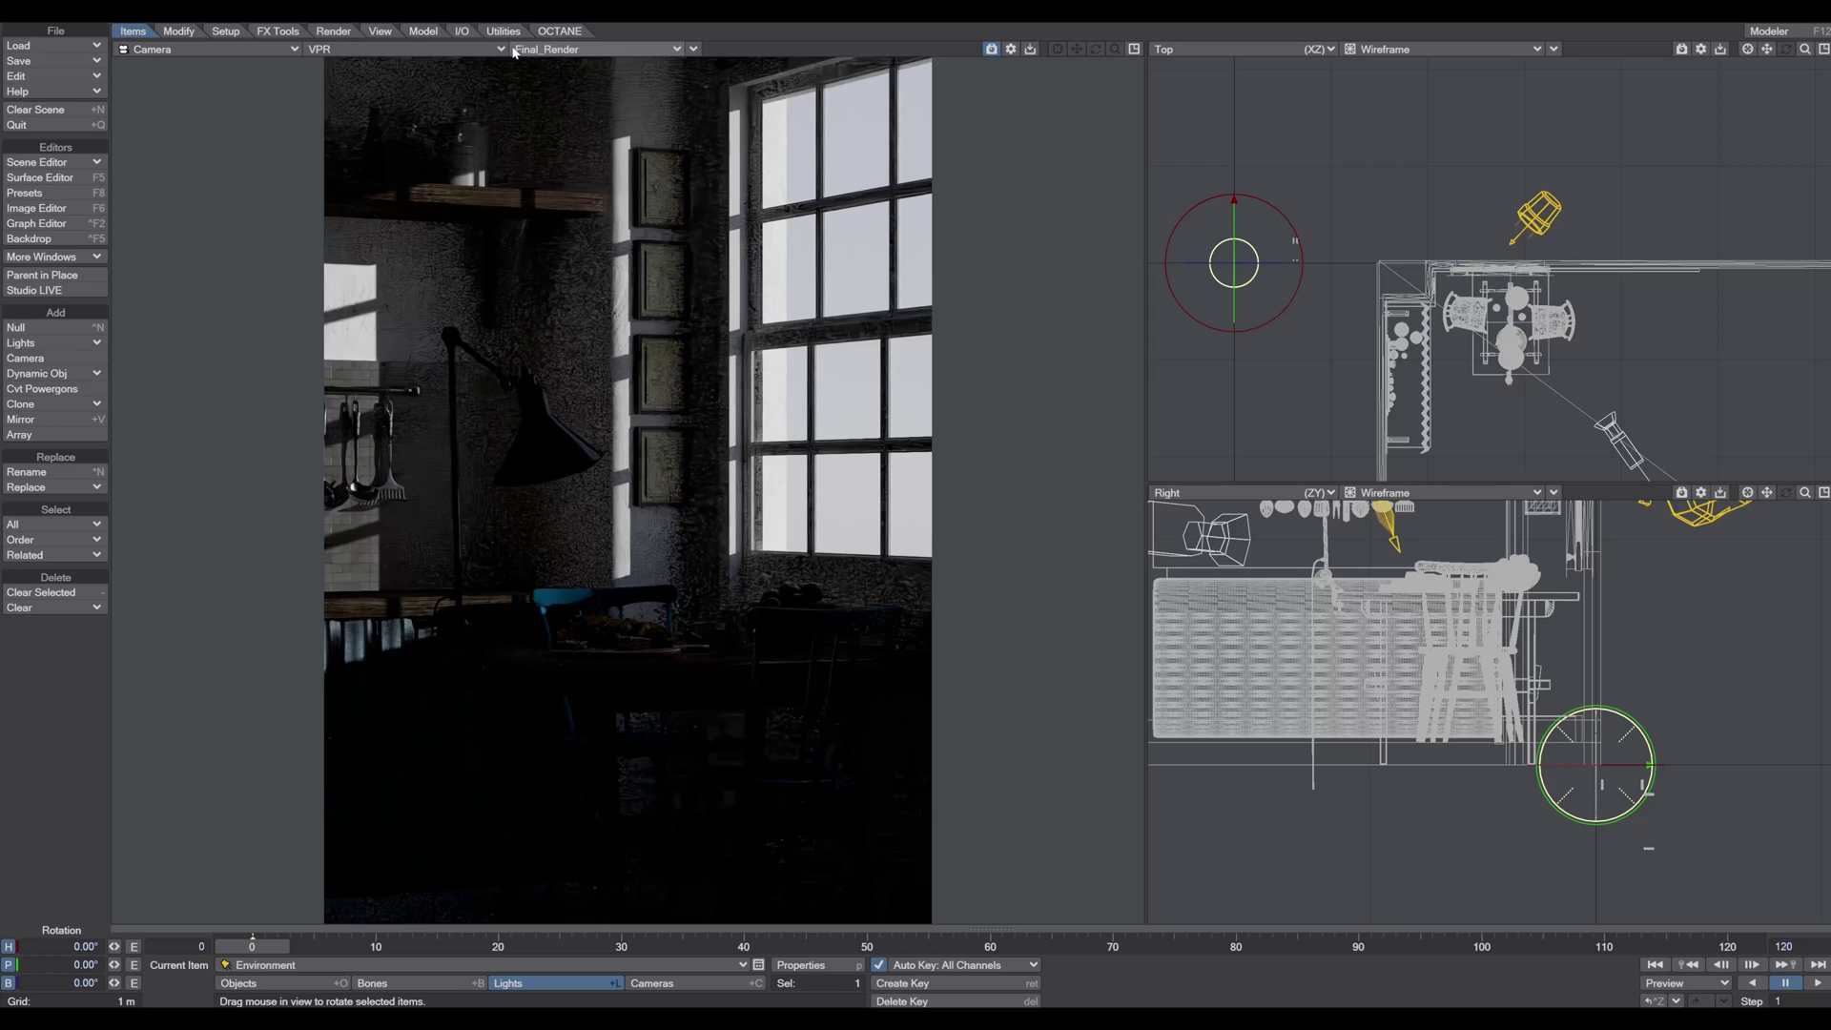
Step: Add an area light named Windowlight
{"action": "left_click", "coordinate": [43, 341]}
{"action": "left_click", "coordinate": [55, 324]}
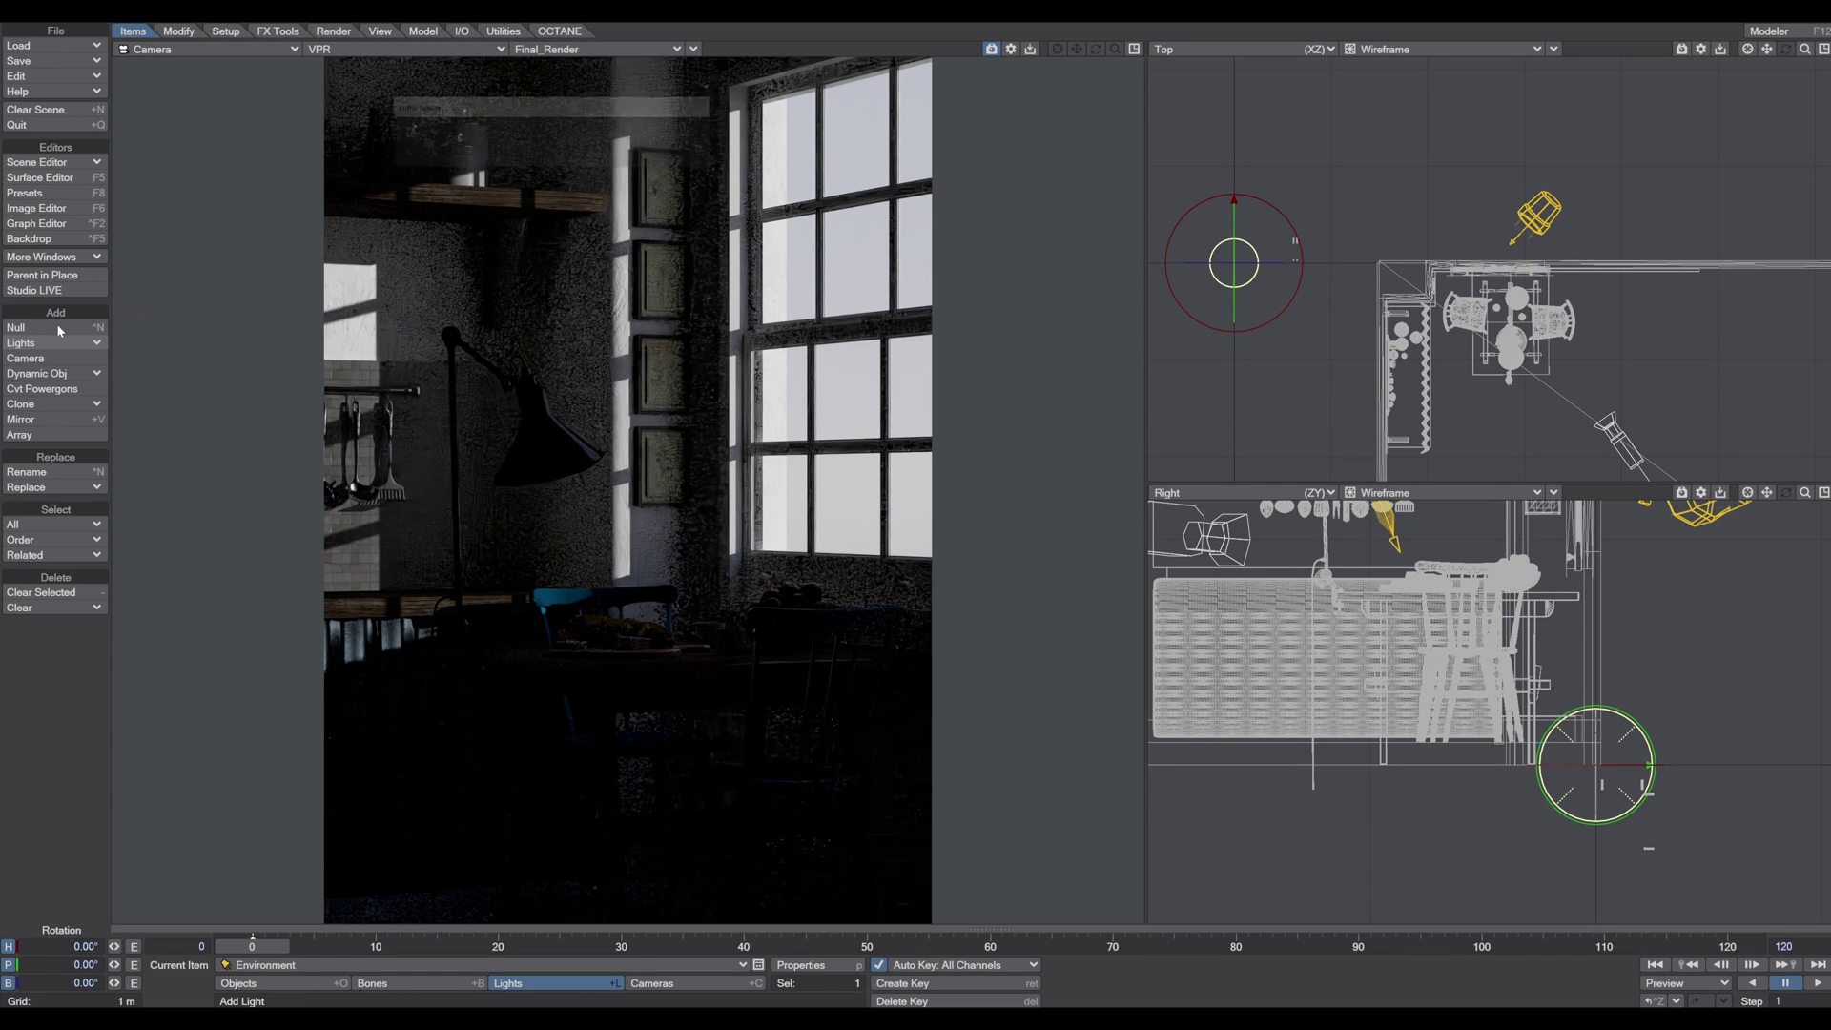
{"action": "left_click", "coordinate": [426, 130]}
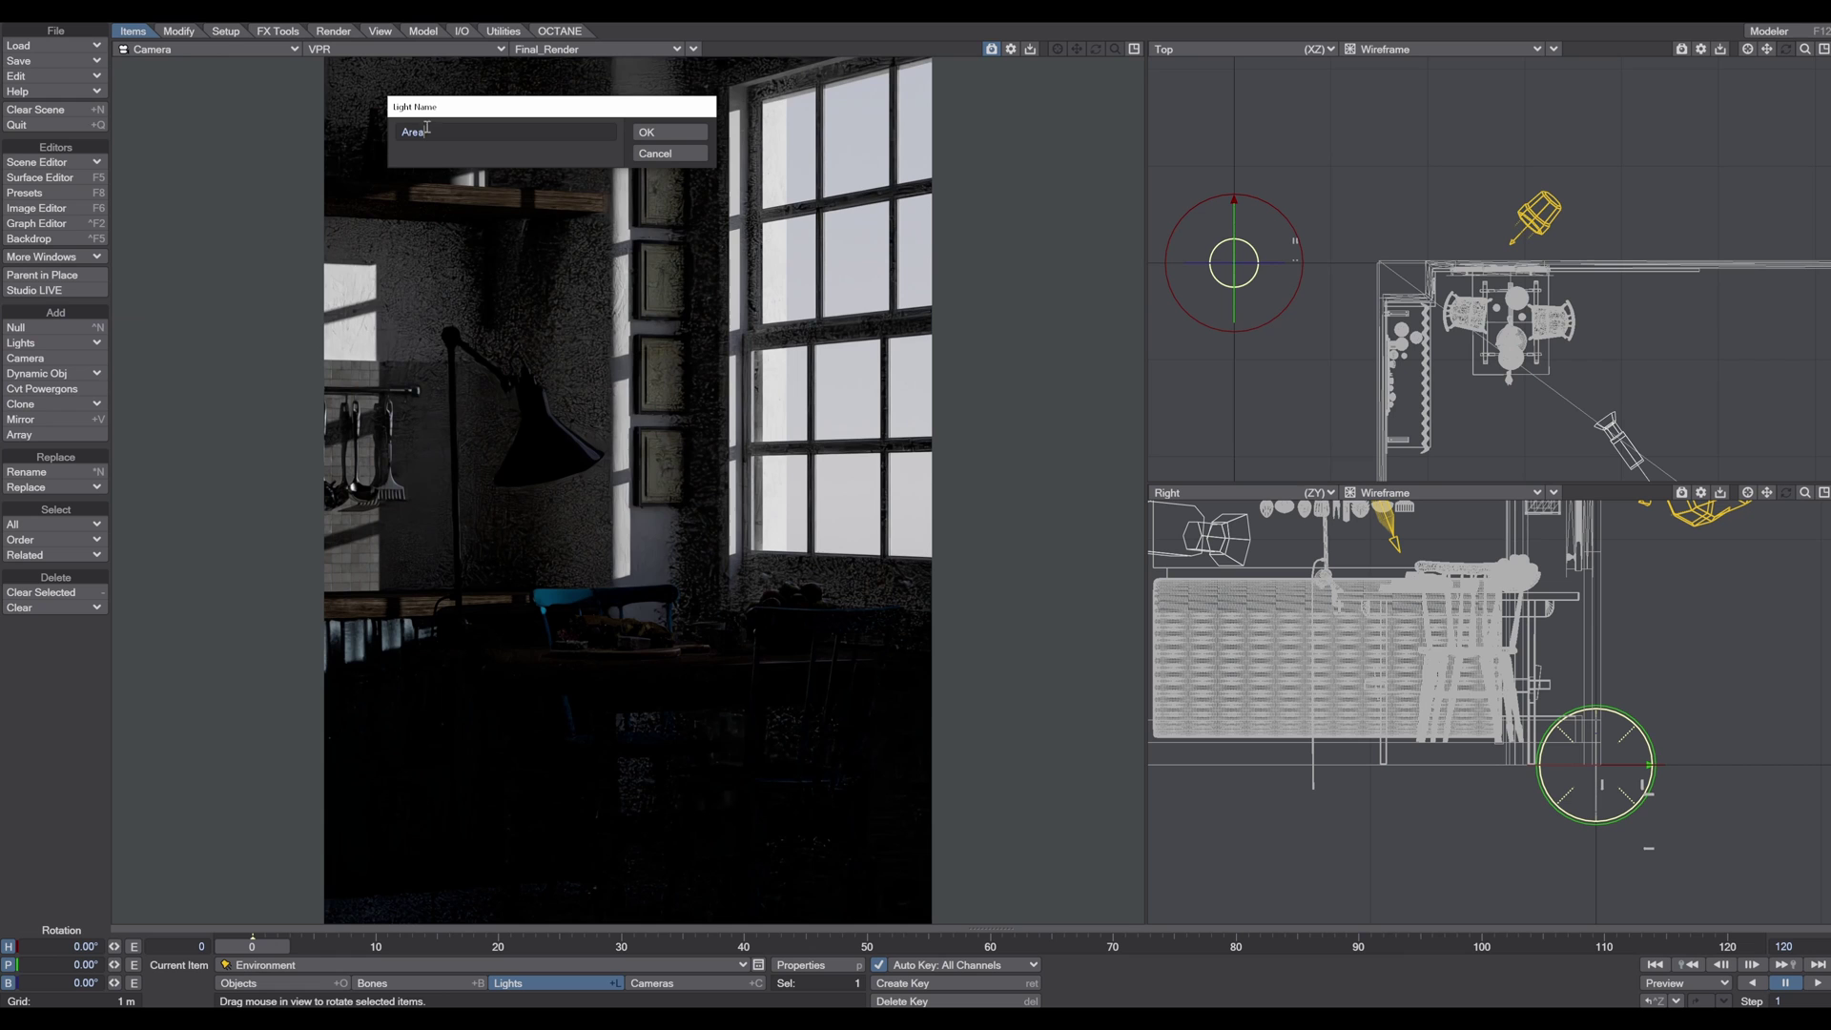
{"action": "left_click_drag", "start_coordinate": [426, 130], "coordinate": [368, 133]}
{"action": "type", "text": "Windowlight"}
{"action": "key", "text": "Return"}
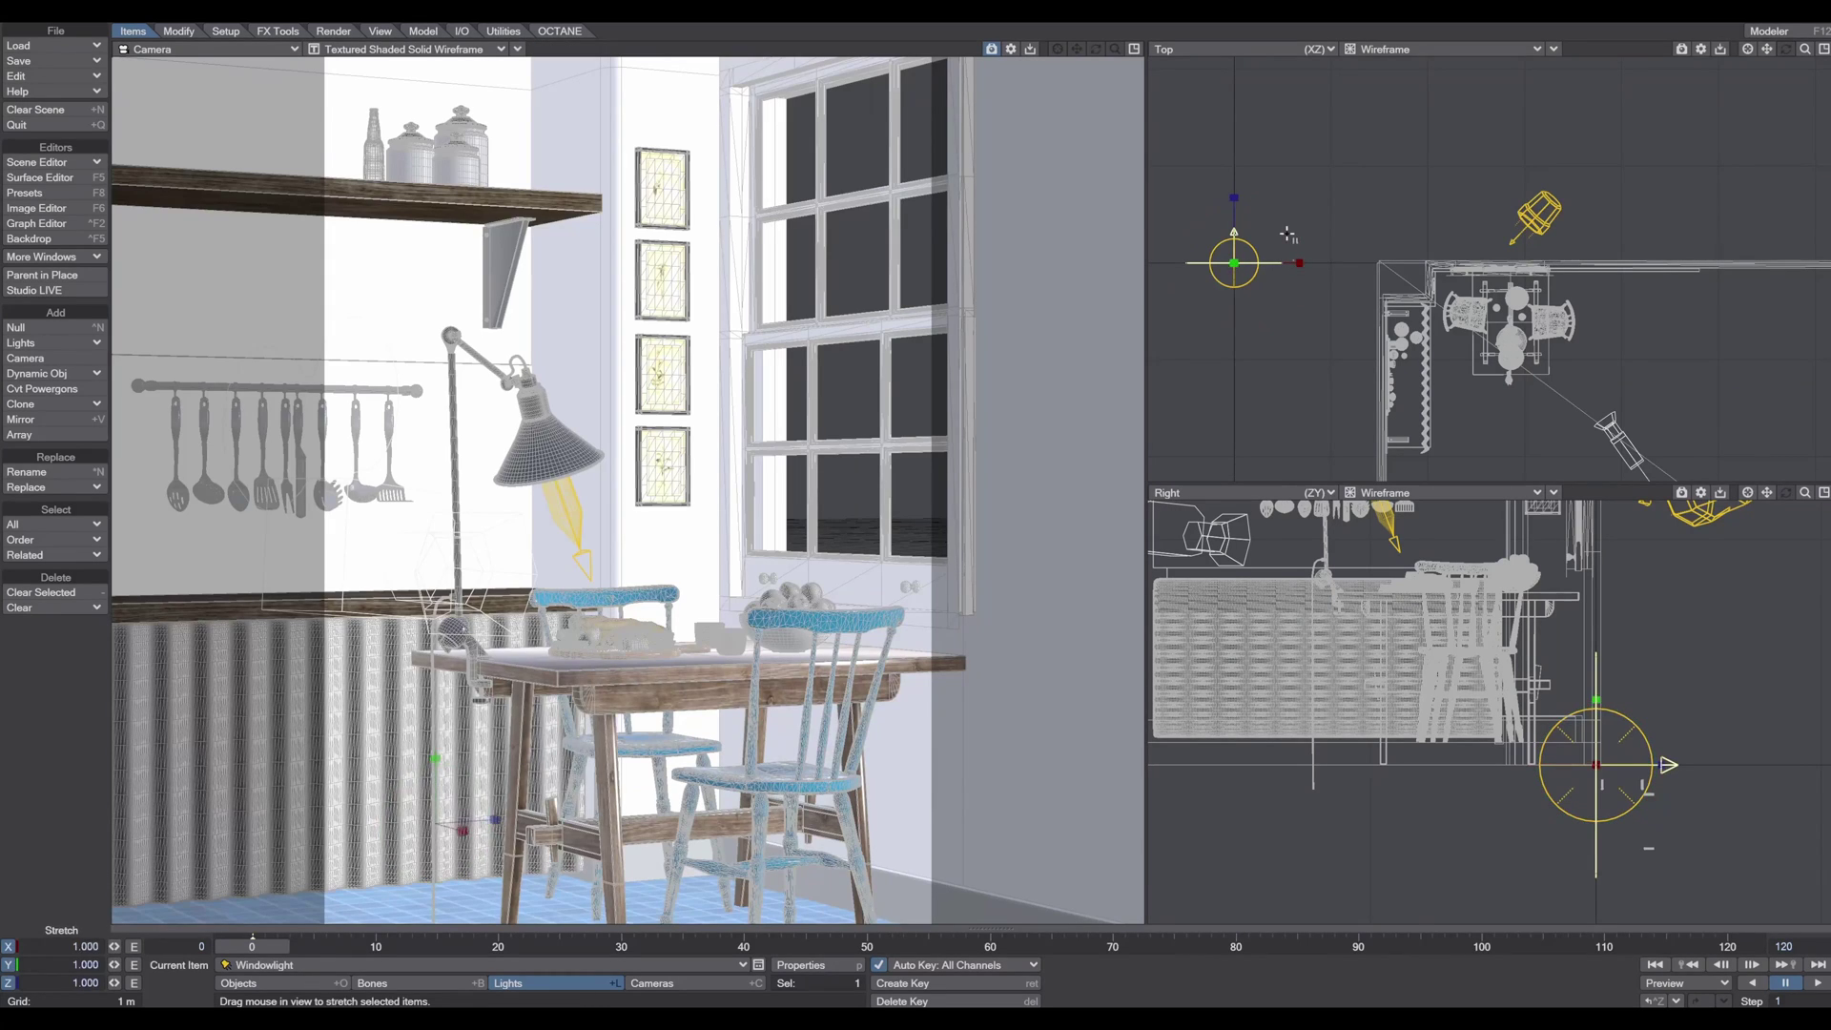
Step: Rotate Windowlight to a 180° heading
{"action": "key", "text": "h"}
{"action": "key", "text": "y"}
{"action": "left_click_drag", "start_coordinate": [1289, 235], "coordinate": [1305, 241]}
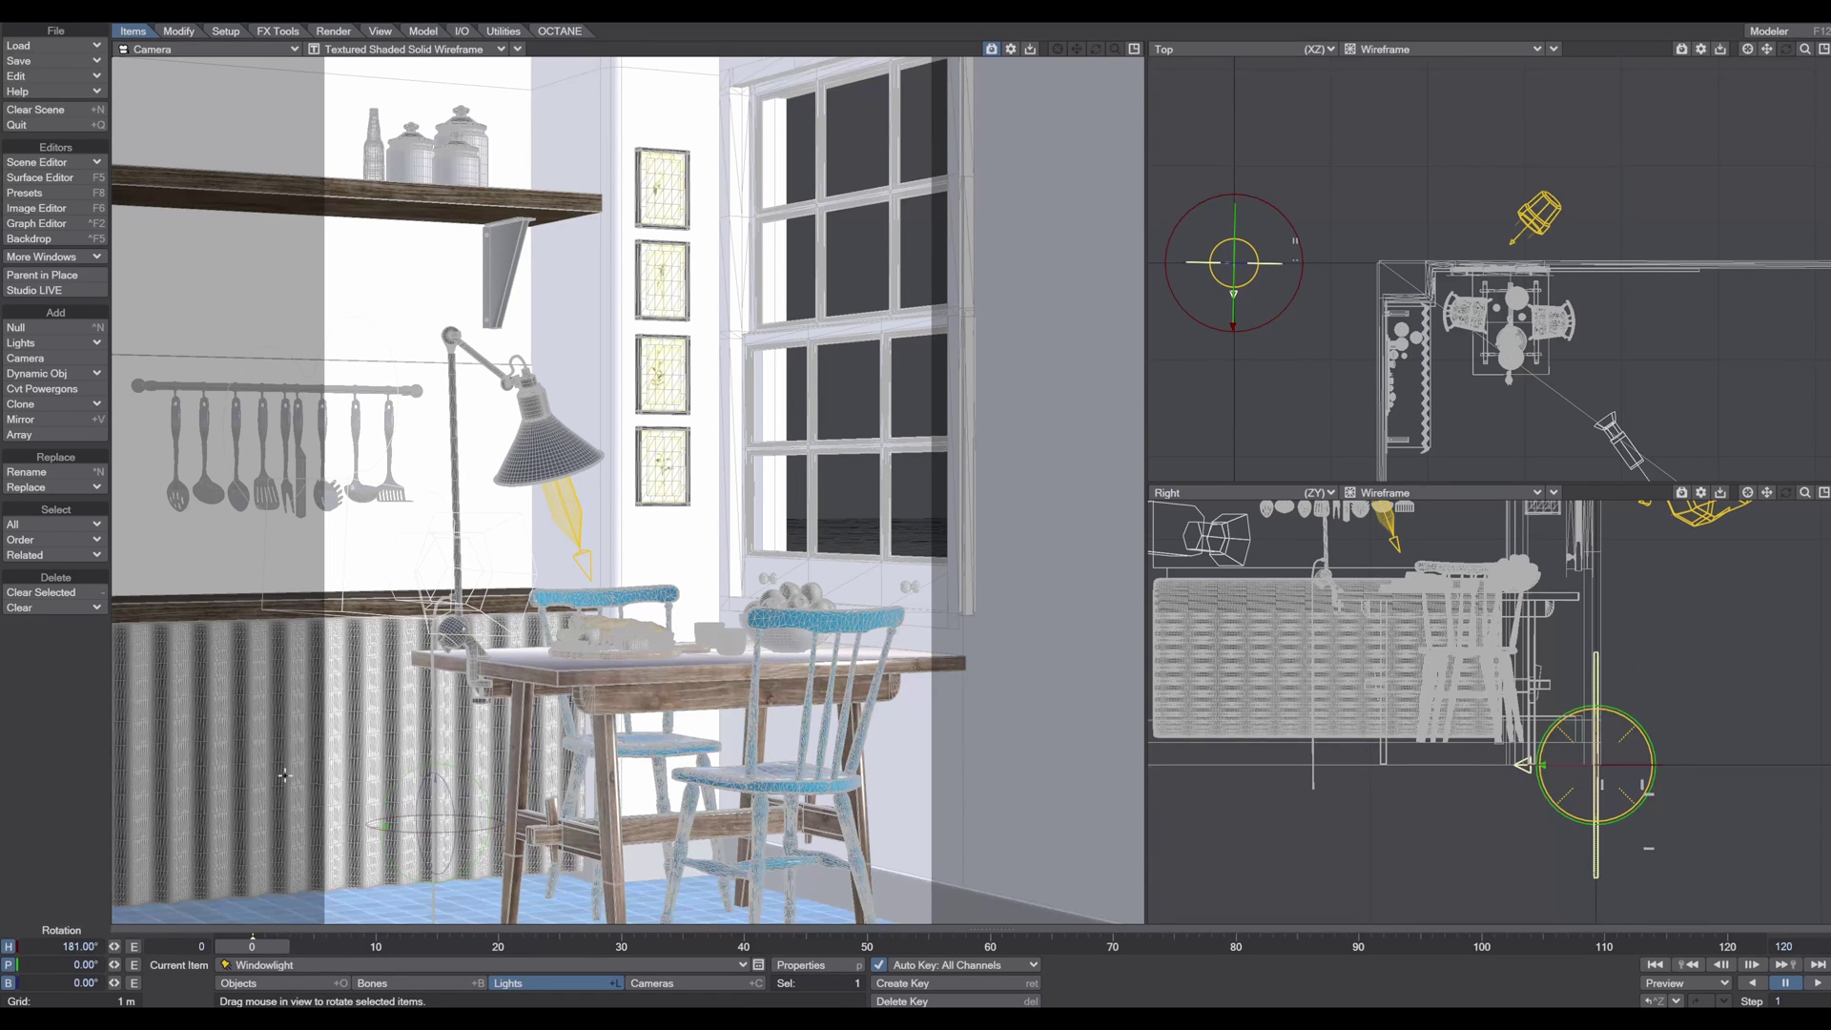
{"action": "left_click", "coordinate": [67, 946]}
{"action": "type", "text": "180"}
{"action": "key", "text": "Tab"}
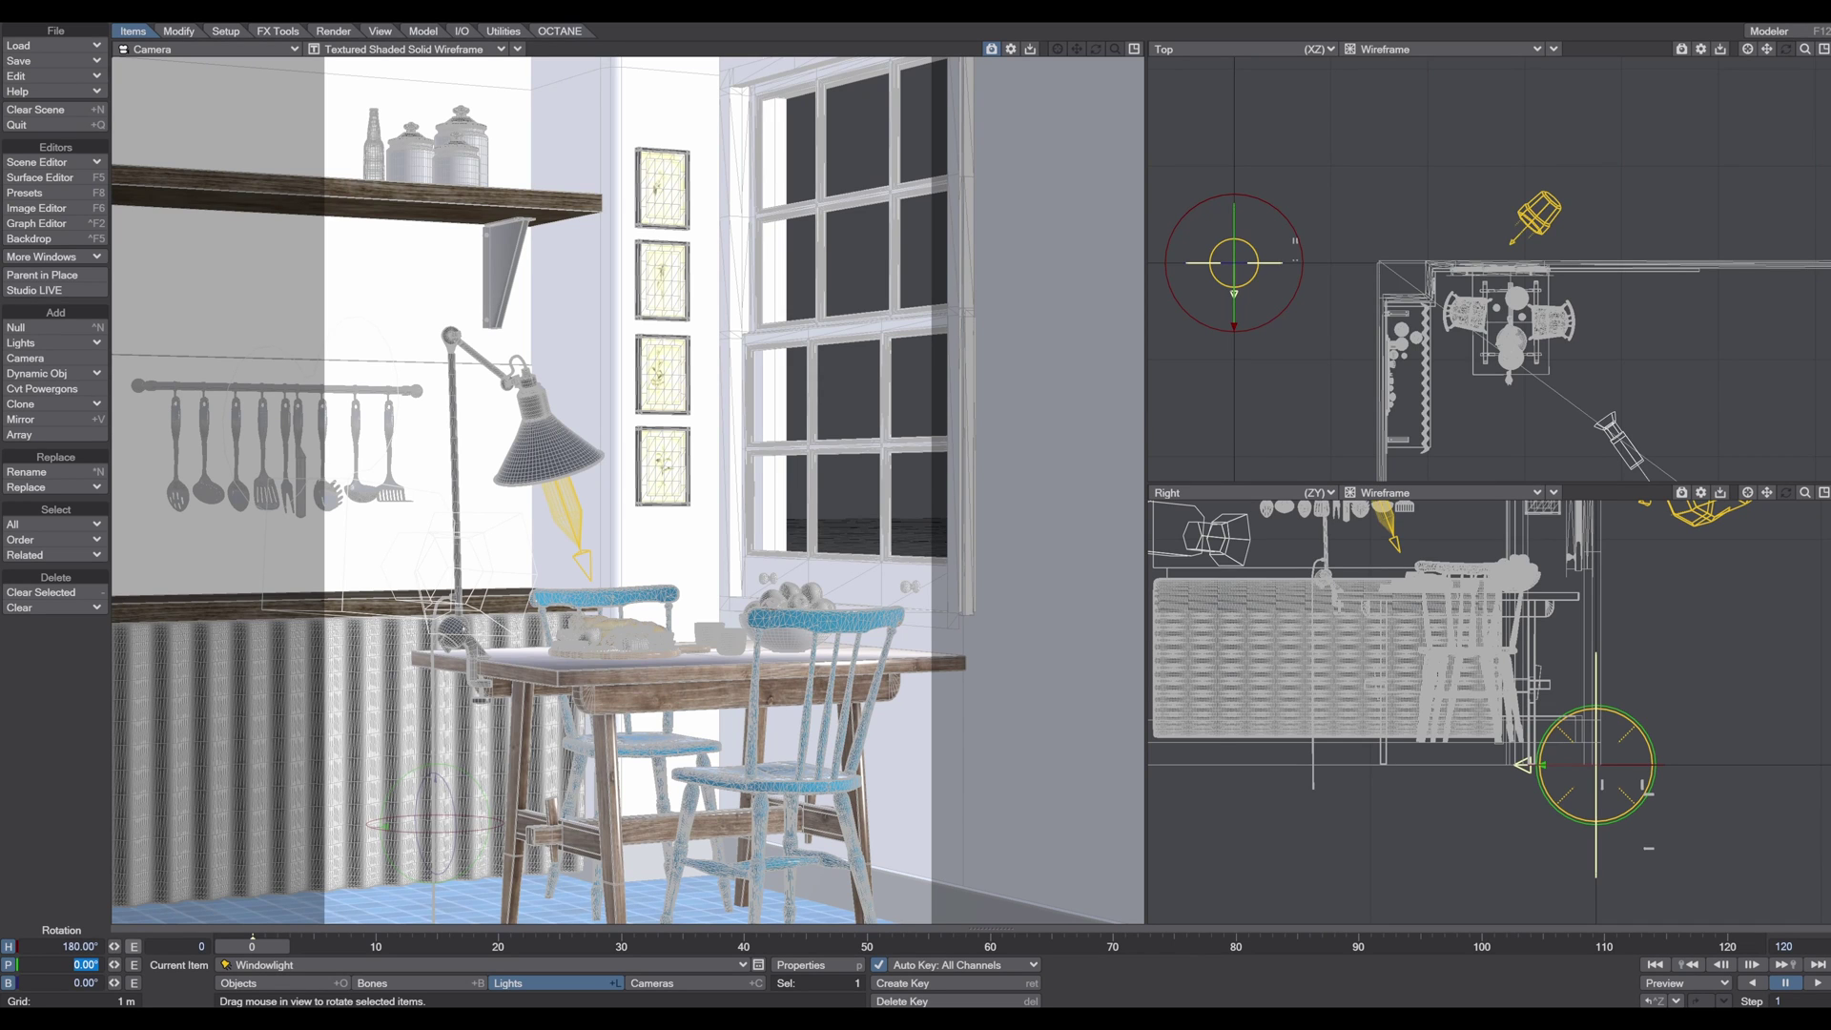
Step: Move Windowlight into the window opening at X 2.7822 m, Y 1.6193 m
{"action": "key", "text": "t"}
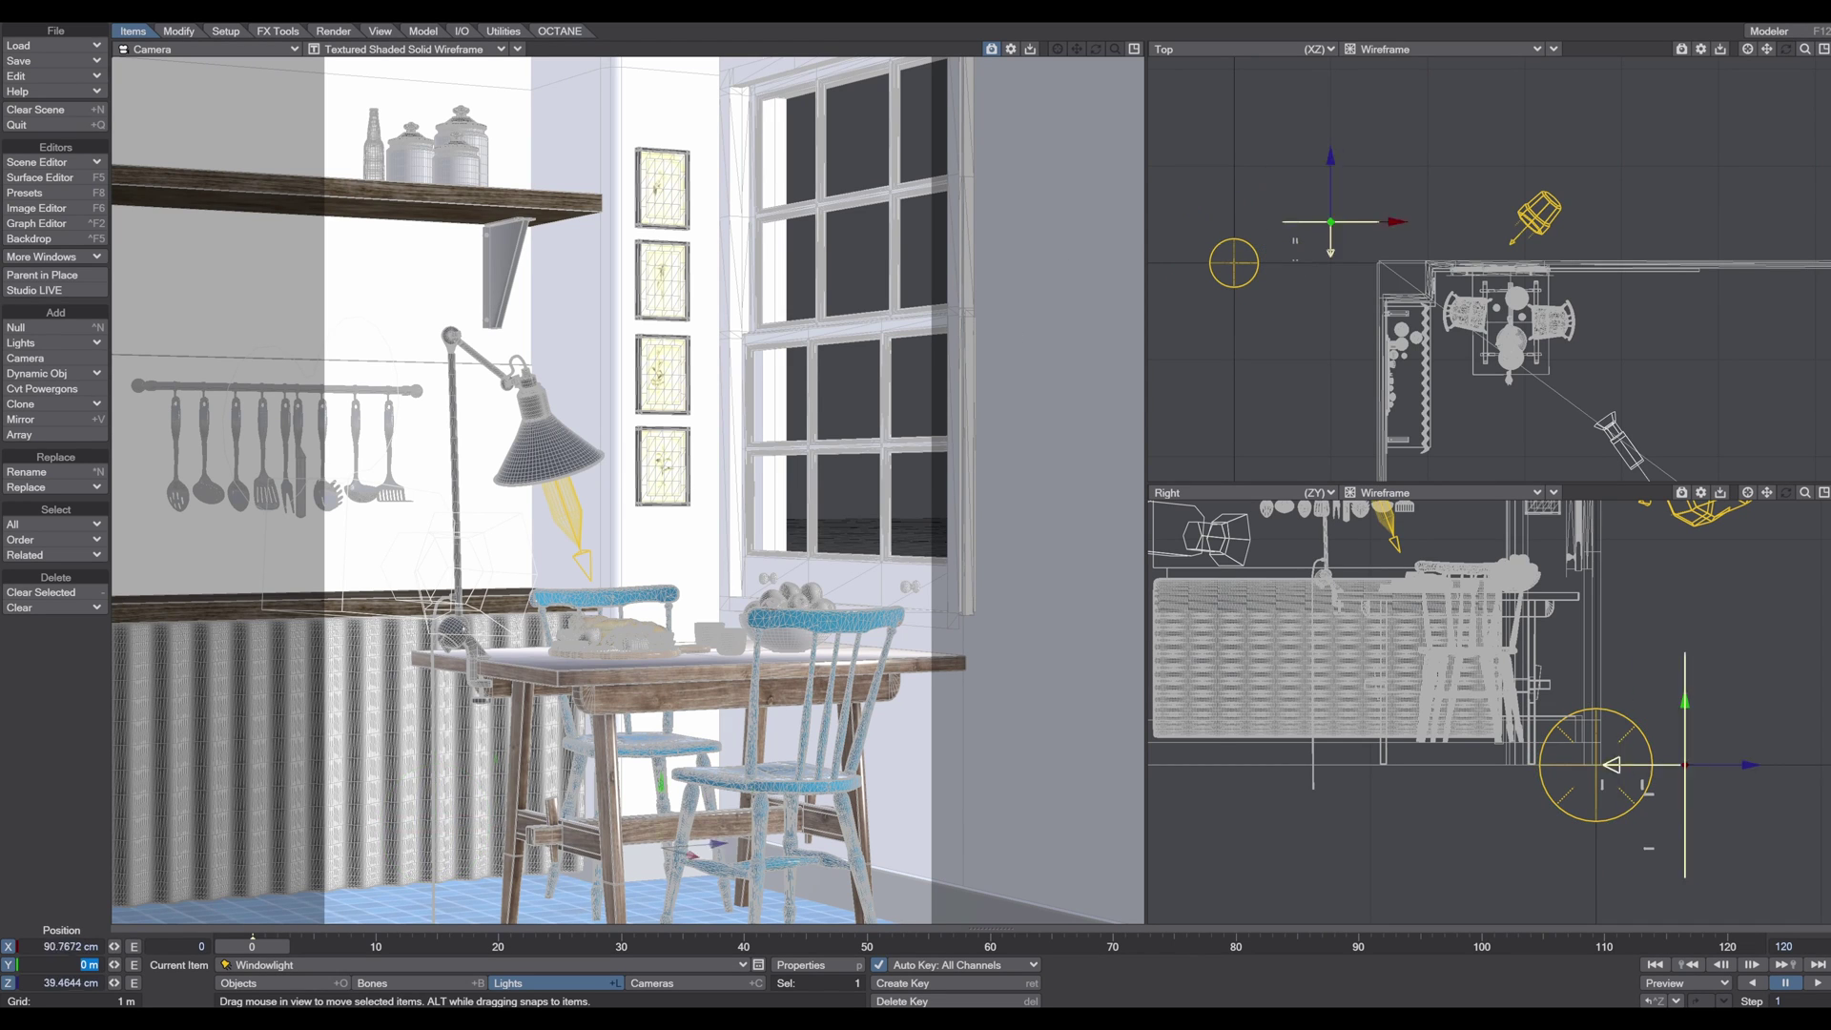
{"action": "left_click_drag", "start_coordinate": [1370, 601], "coordinate": [1381, 601]}
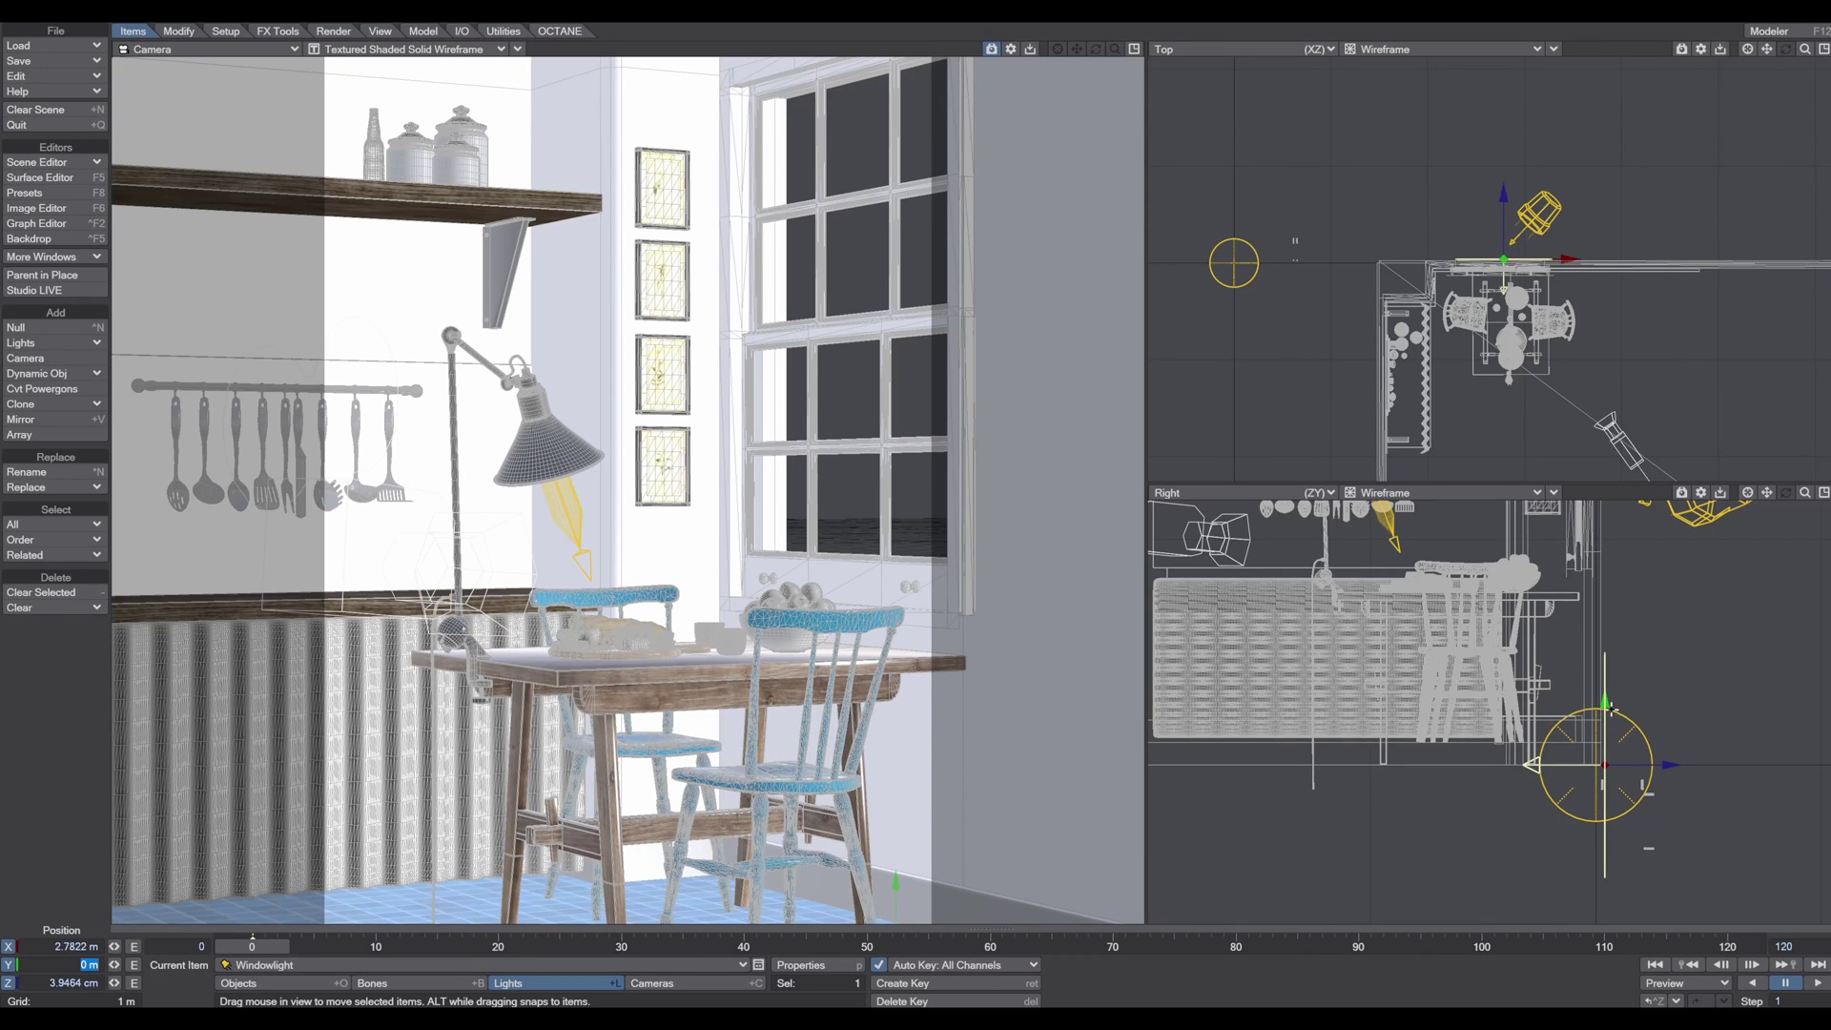
{"action": "left_click_drag", "start_coordinate": [1605, 706], "coordinate": [1605, 334]}
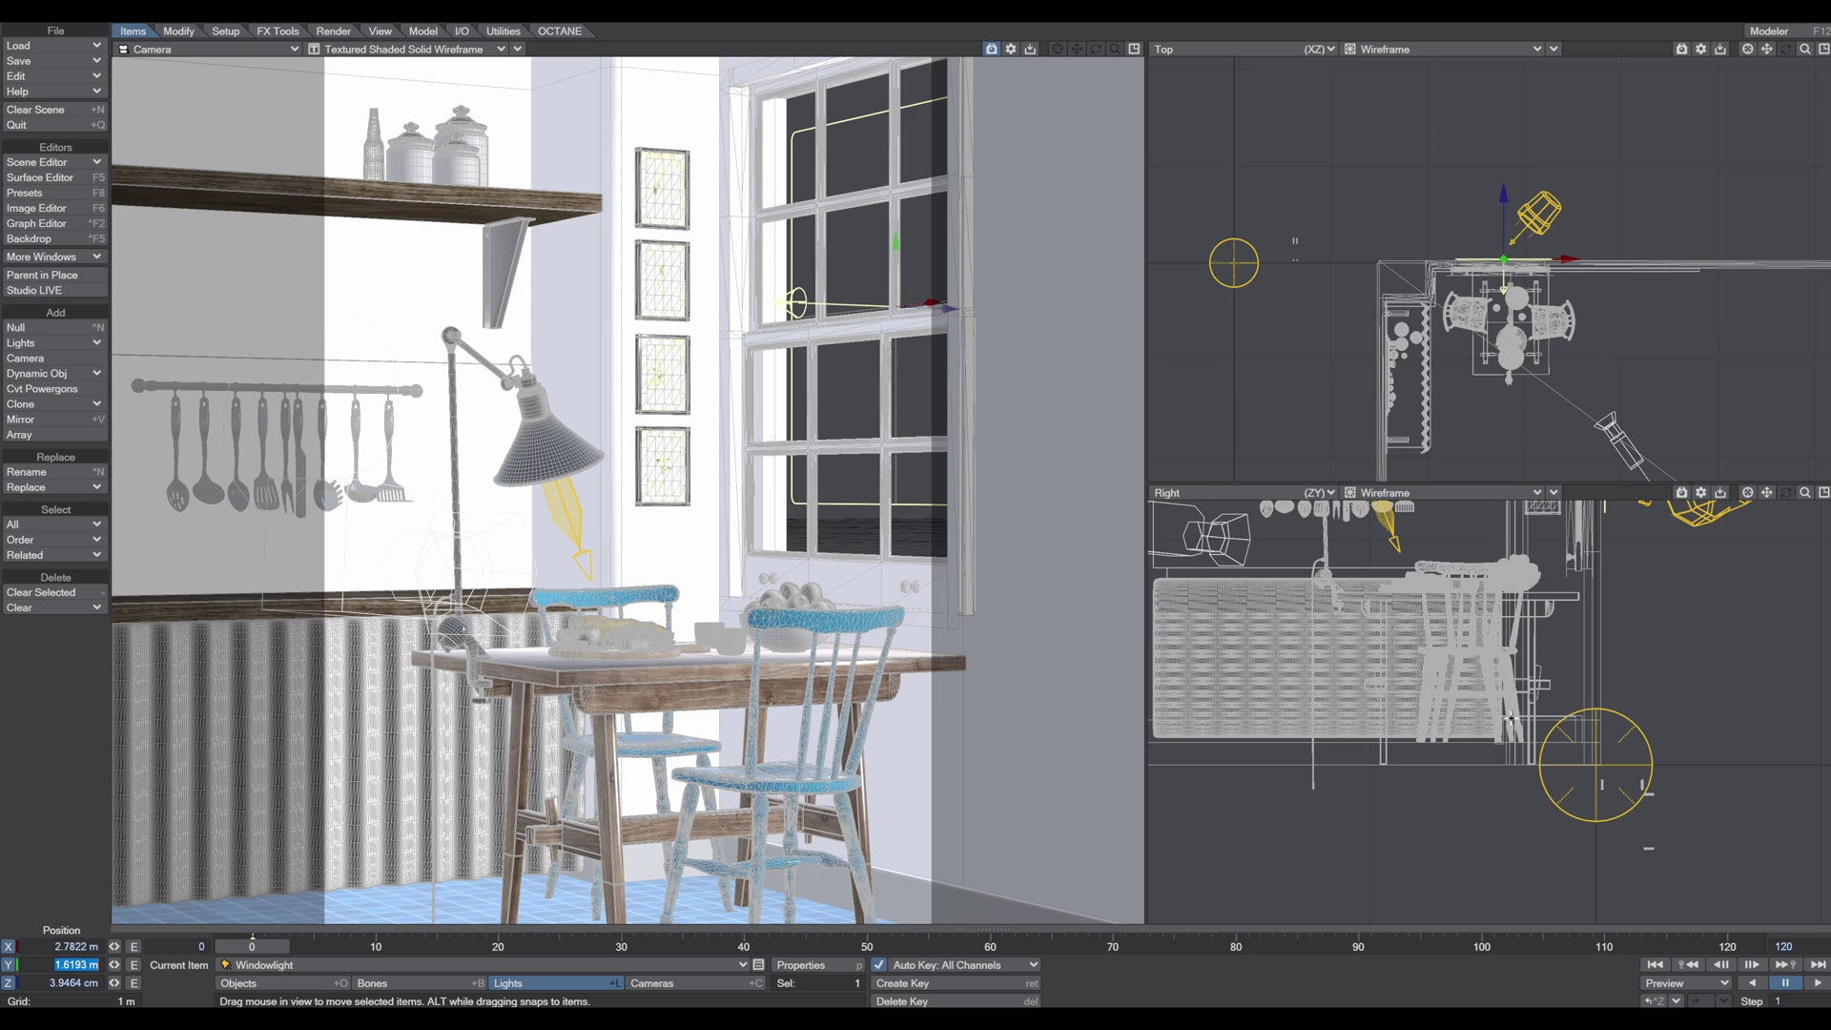
Step: Set Windowlight's intensity to 10 lx
{"action": "key", "text": "p"}
{"action": "left_click", "coordinate": [1122, 233]}
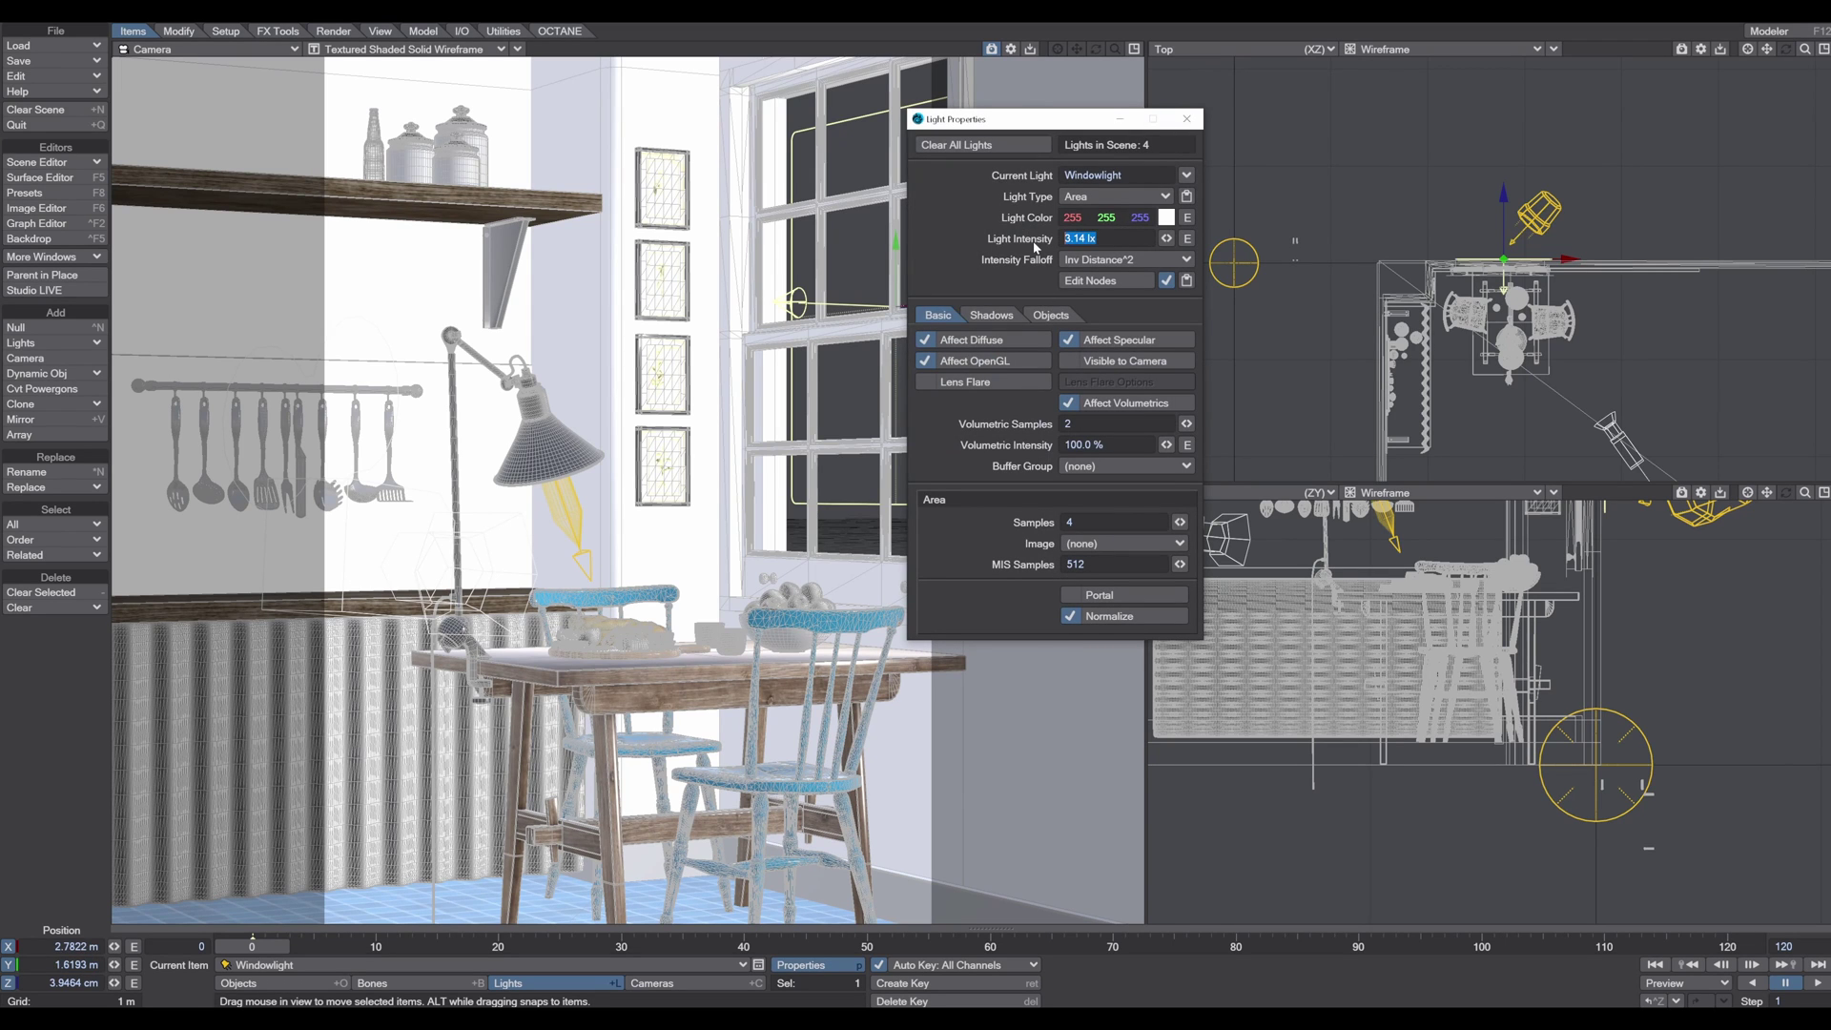
{"action": "type", "text": "10"}
{"action": "key", "text": "Tab"}
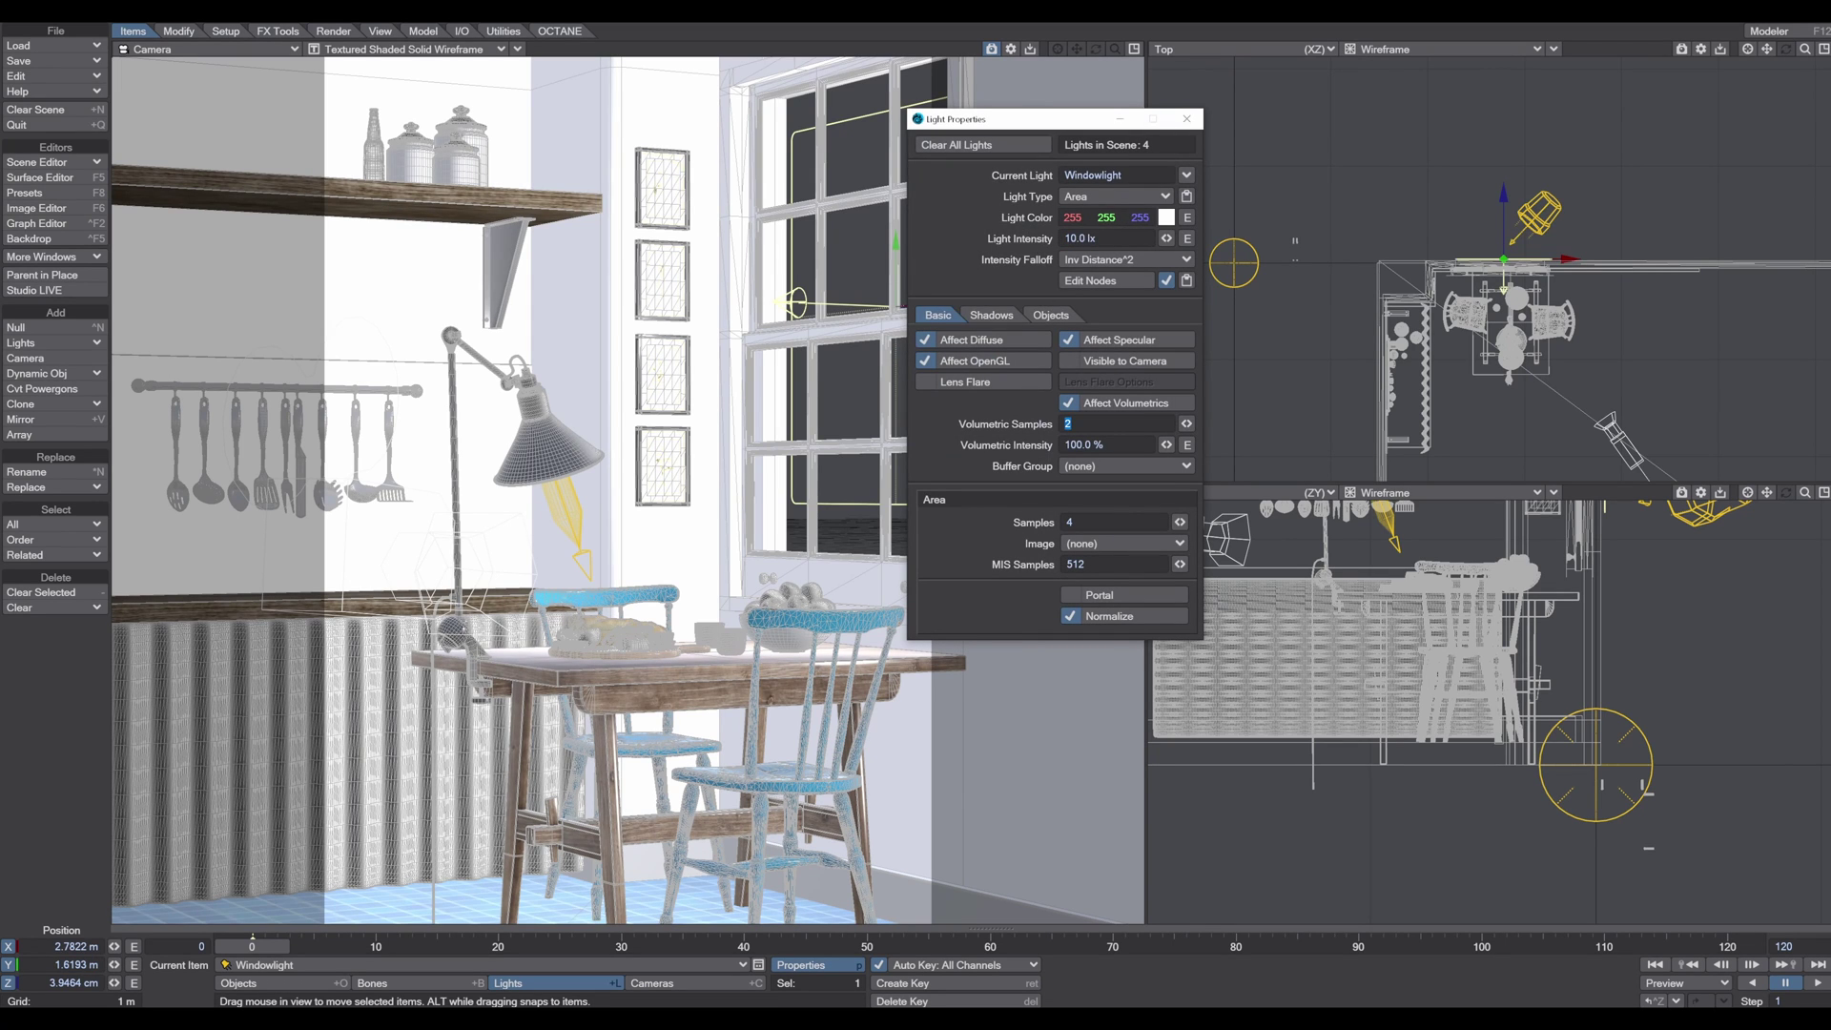
{"action": "left_click", "coordinate": [1188, 119]}
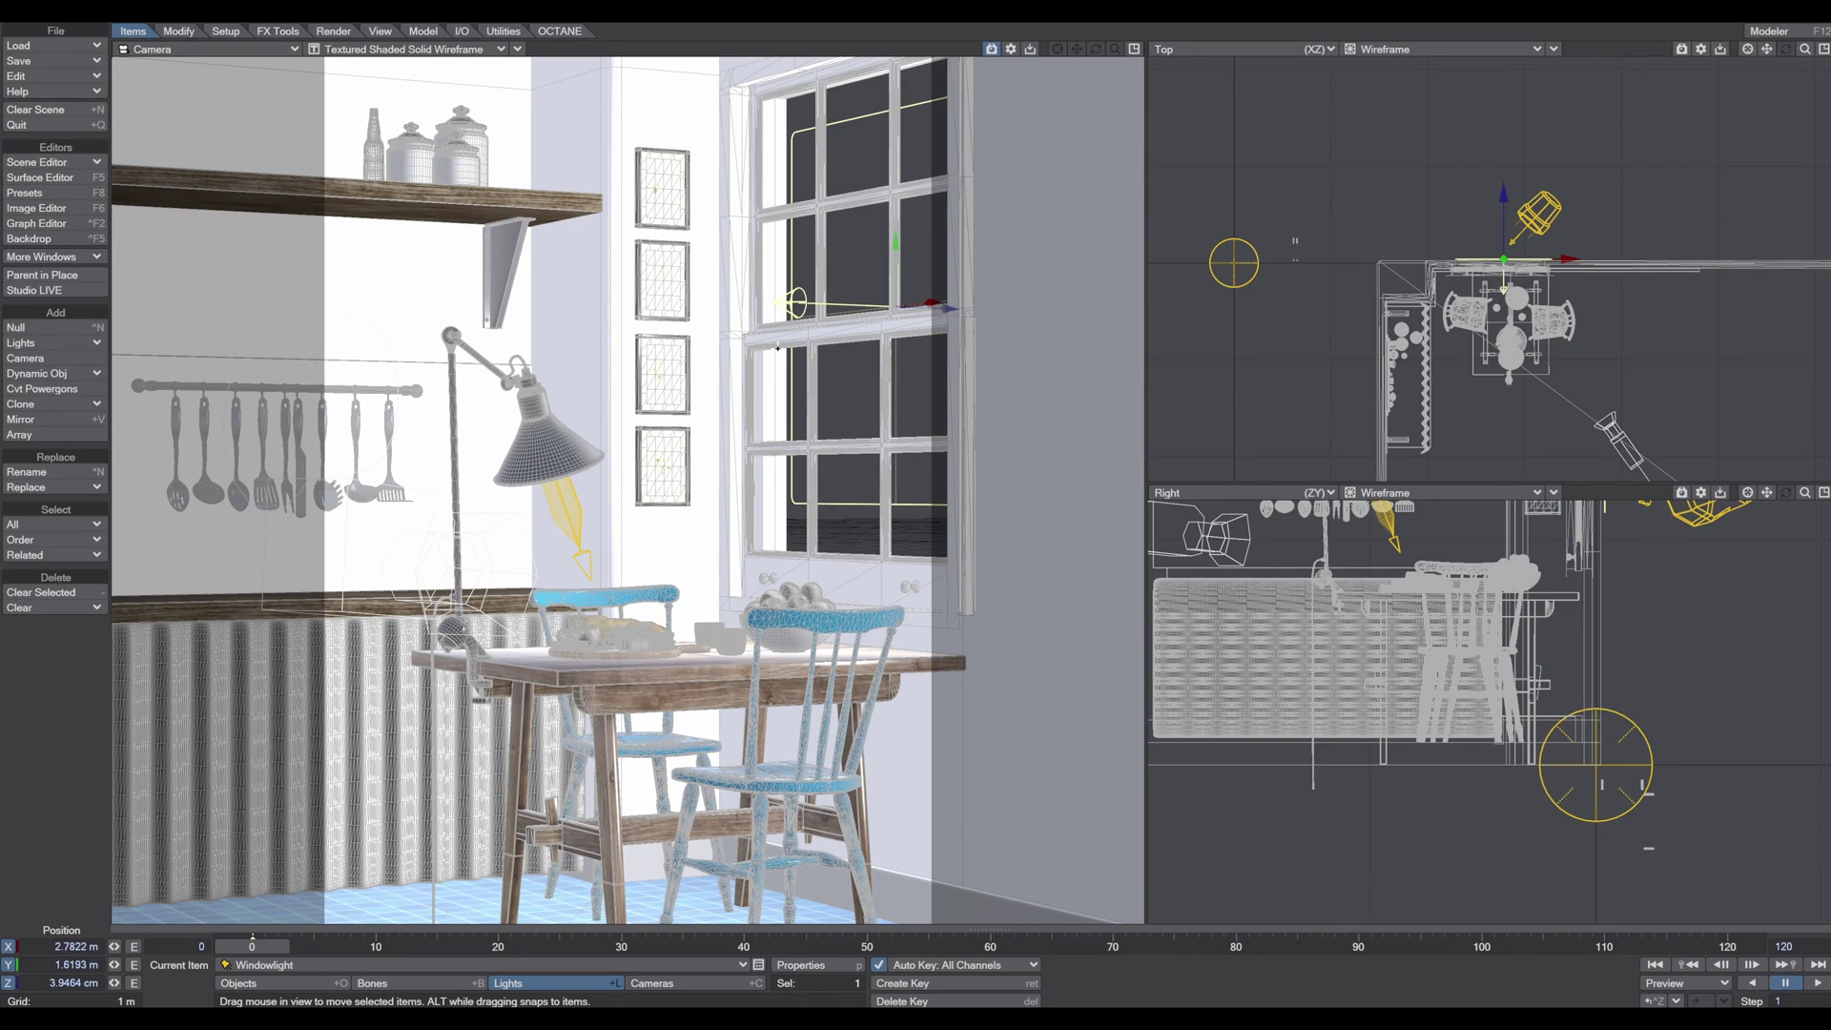
Step: Switch the camera view to VPR and raise Windowlight's intensity to 15 lx
{"action": "left_click", "coordinate": [405, 48]}
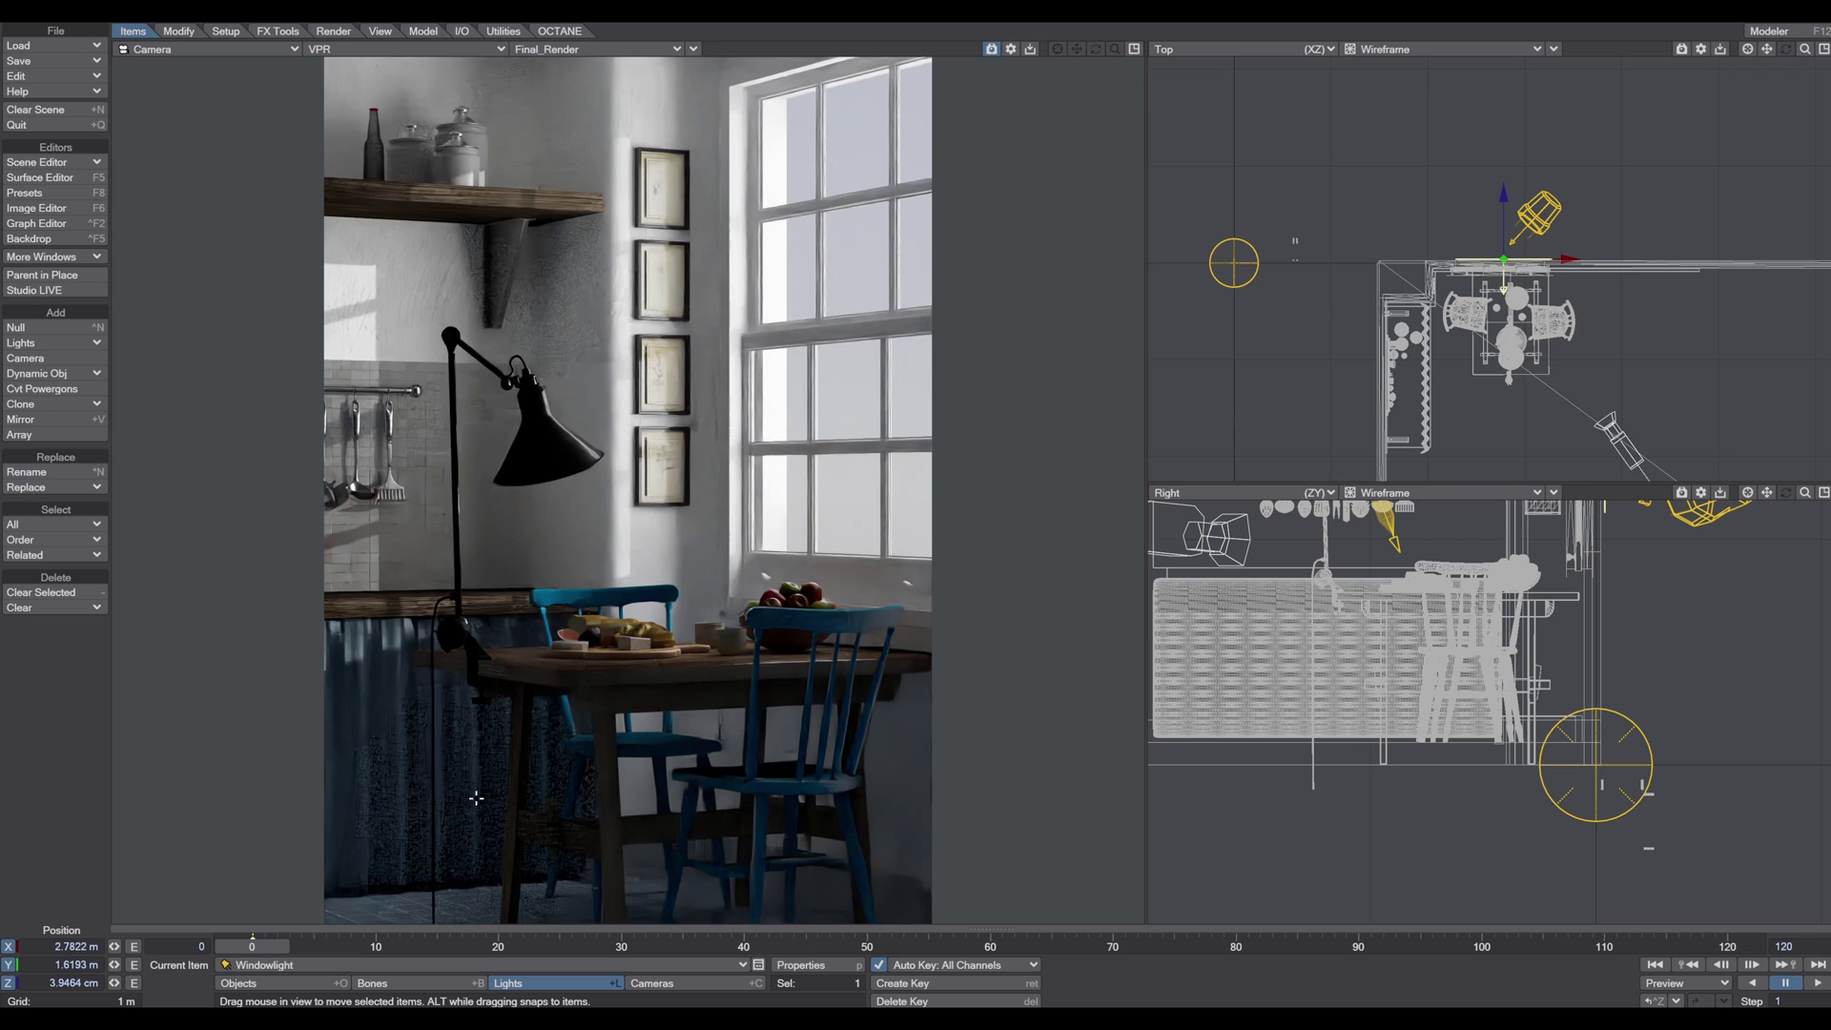
{"action": "key", "text": "p"}
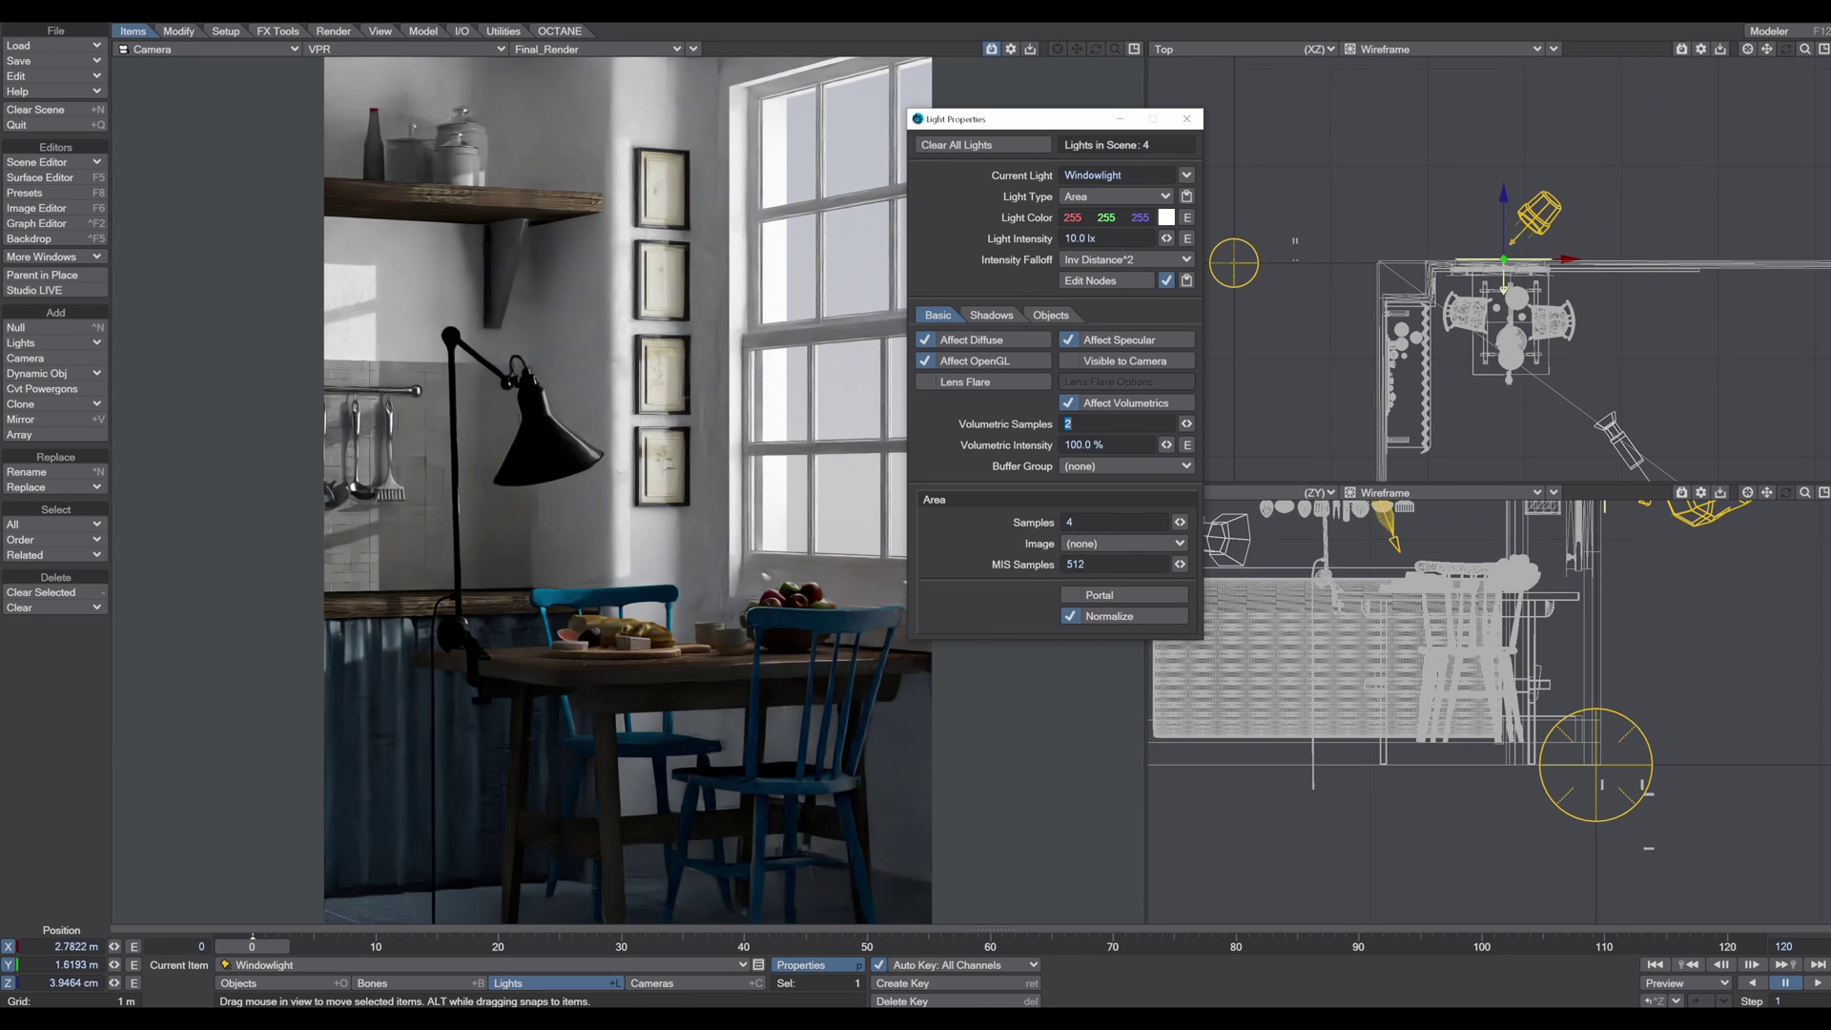
{"action": "left_click", "coordinate": [1006, 246]}
{"action": "type", "text": "15"}
{"action": "key", "text": "Tab"}
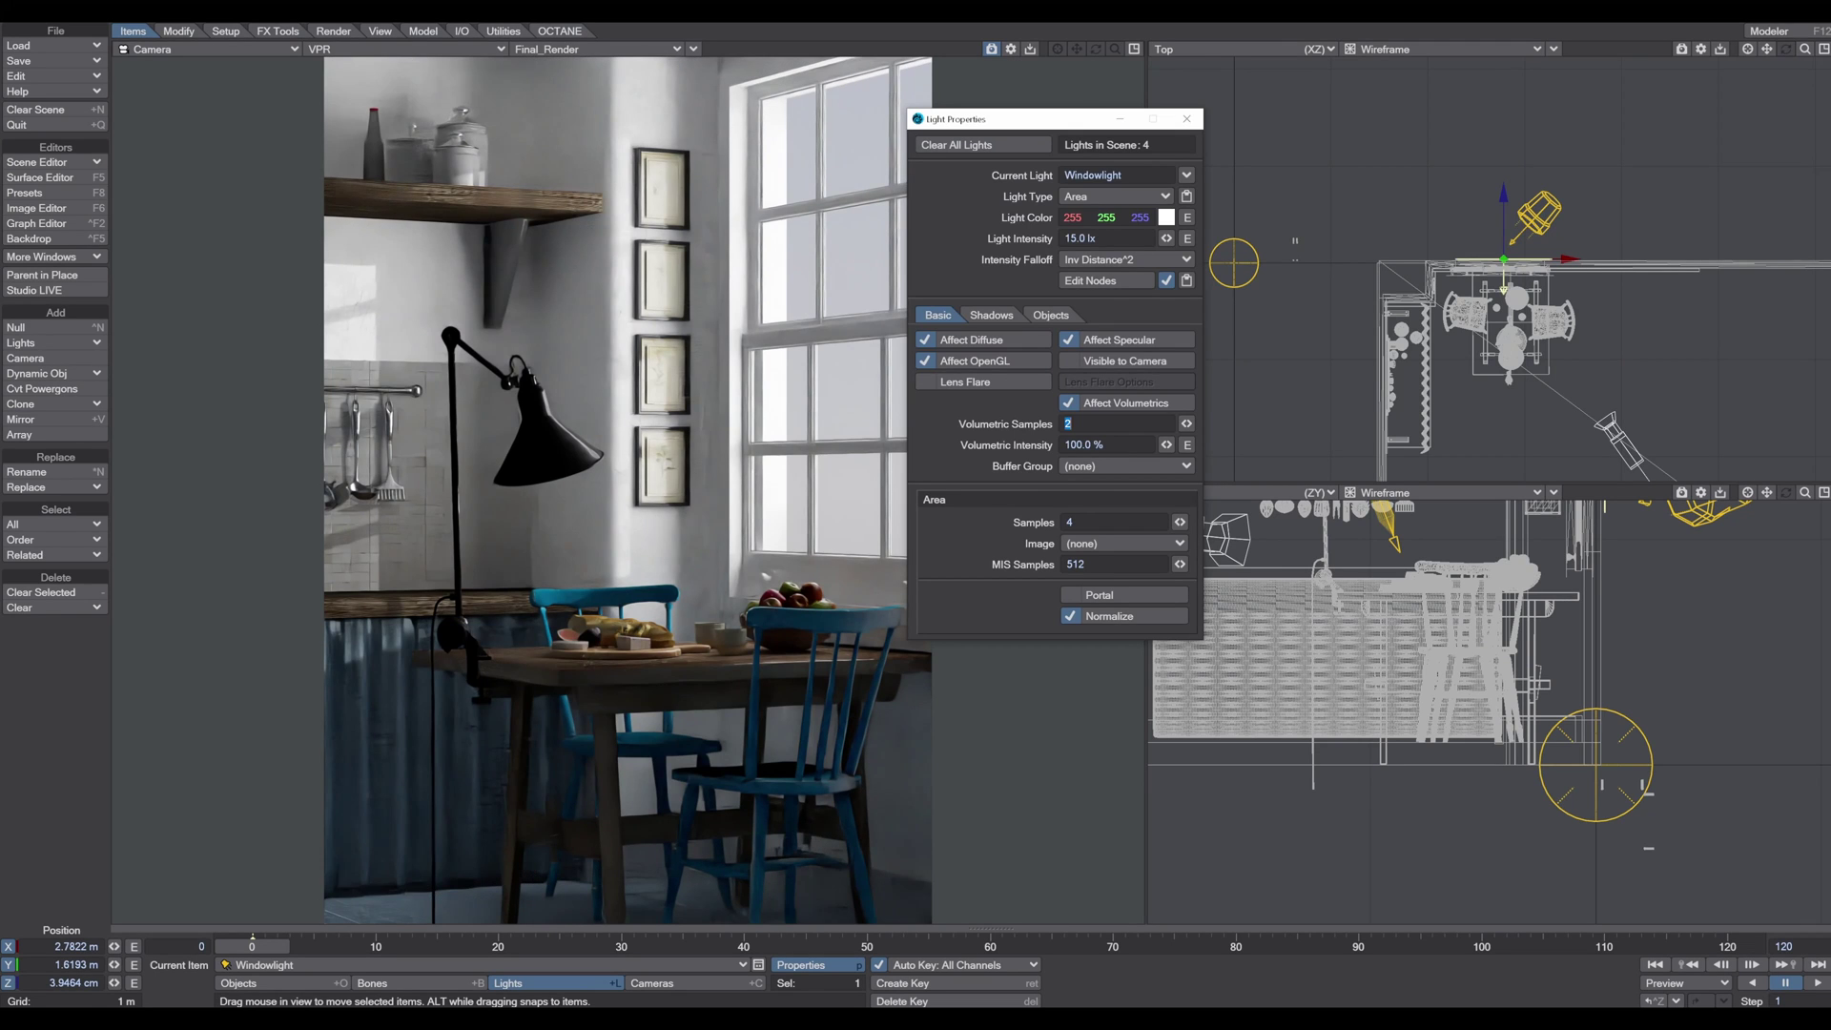
{"action": "key", "text": "p"}
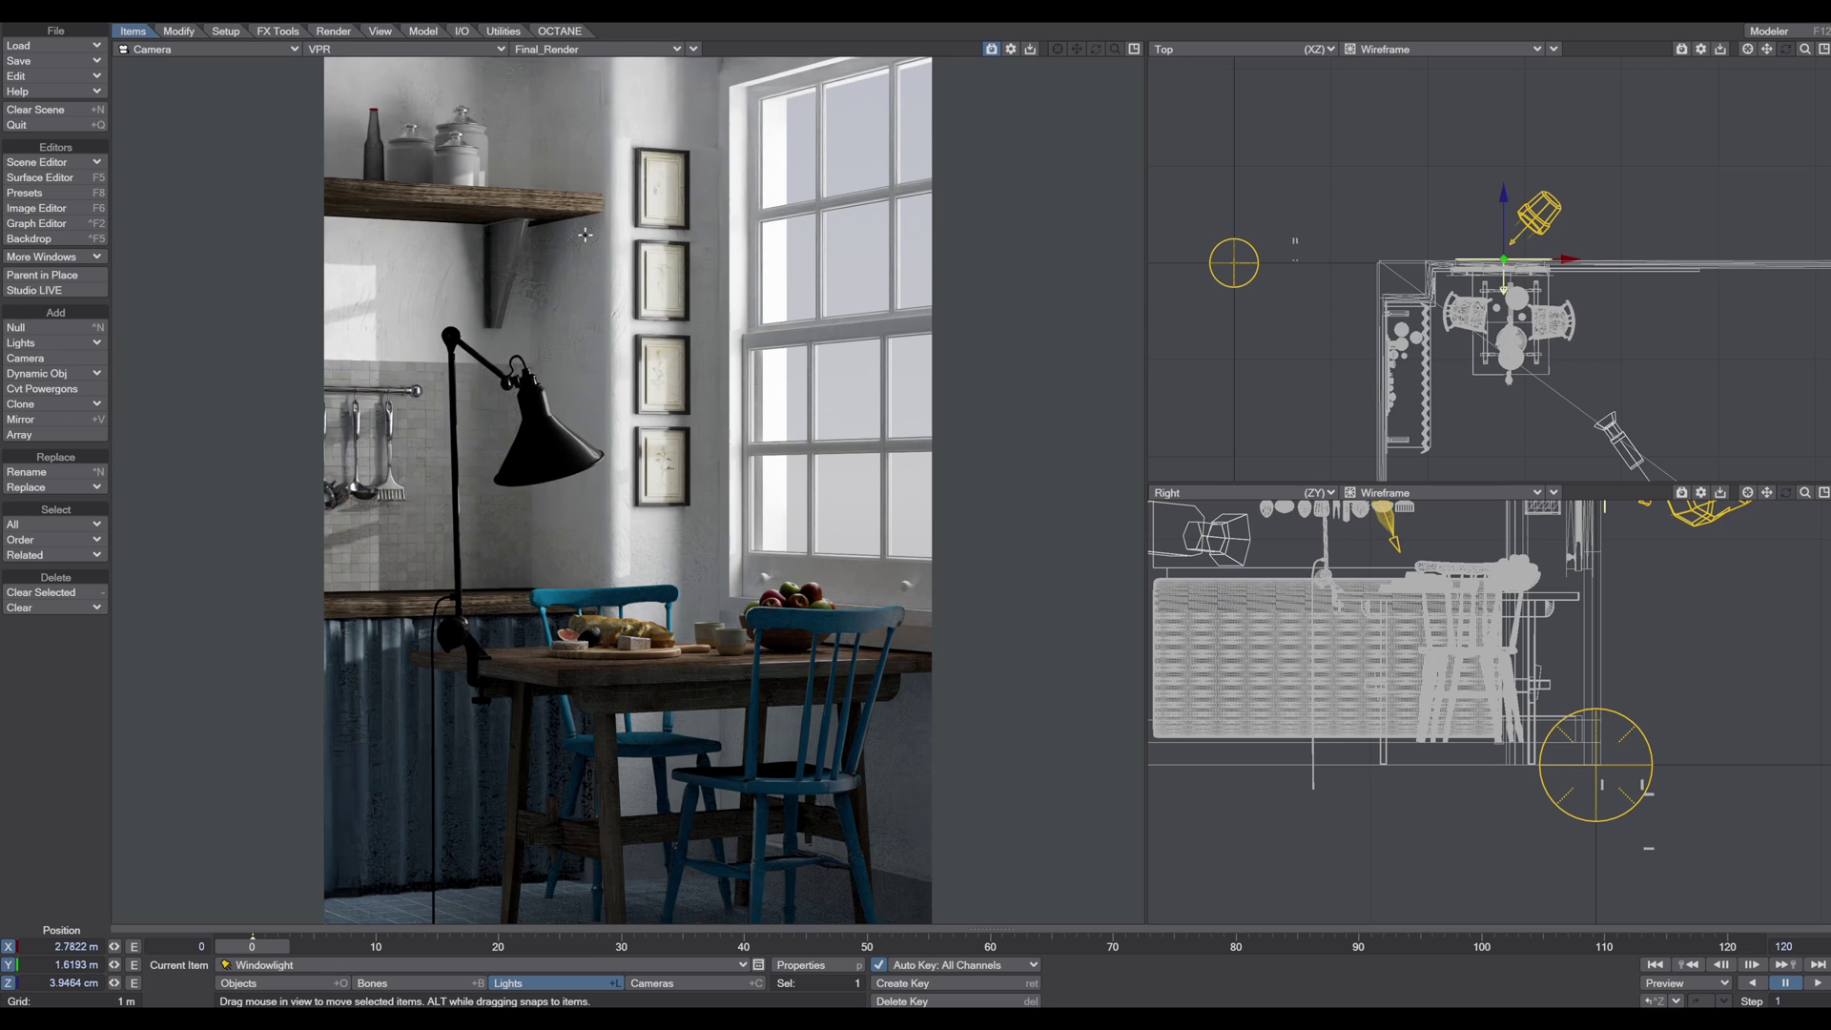
Step: Return the camera view to textured wireframe and add an area light named Dark_Light
{"action": "left_click", "coordinate": [427, 49]}
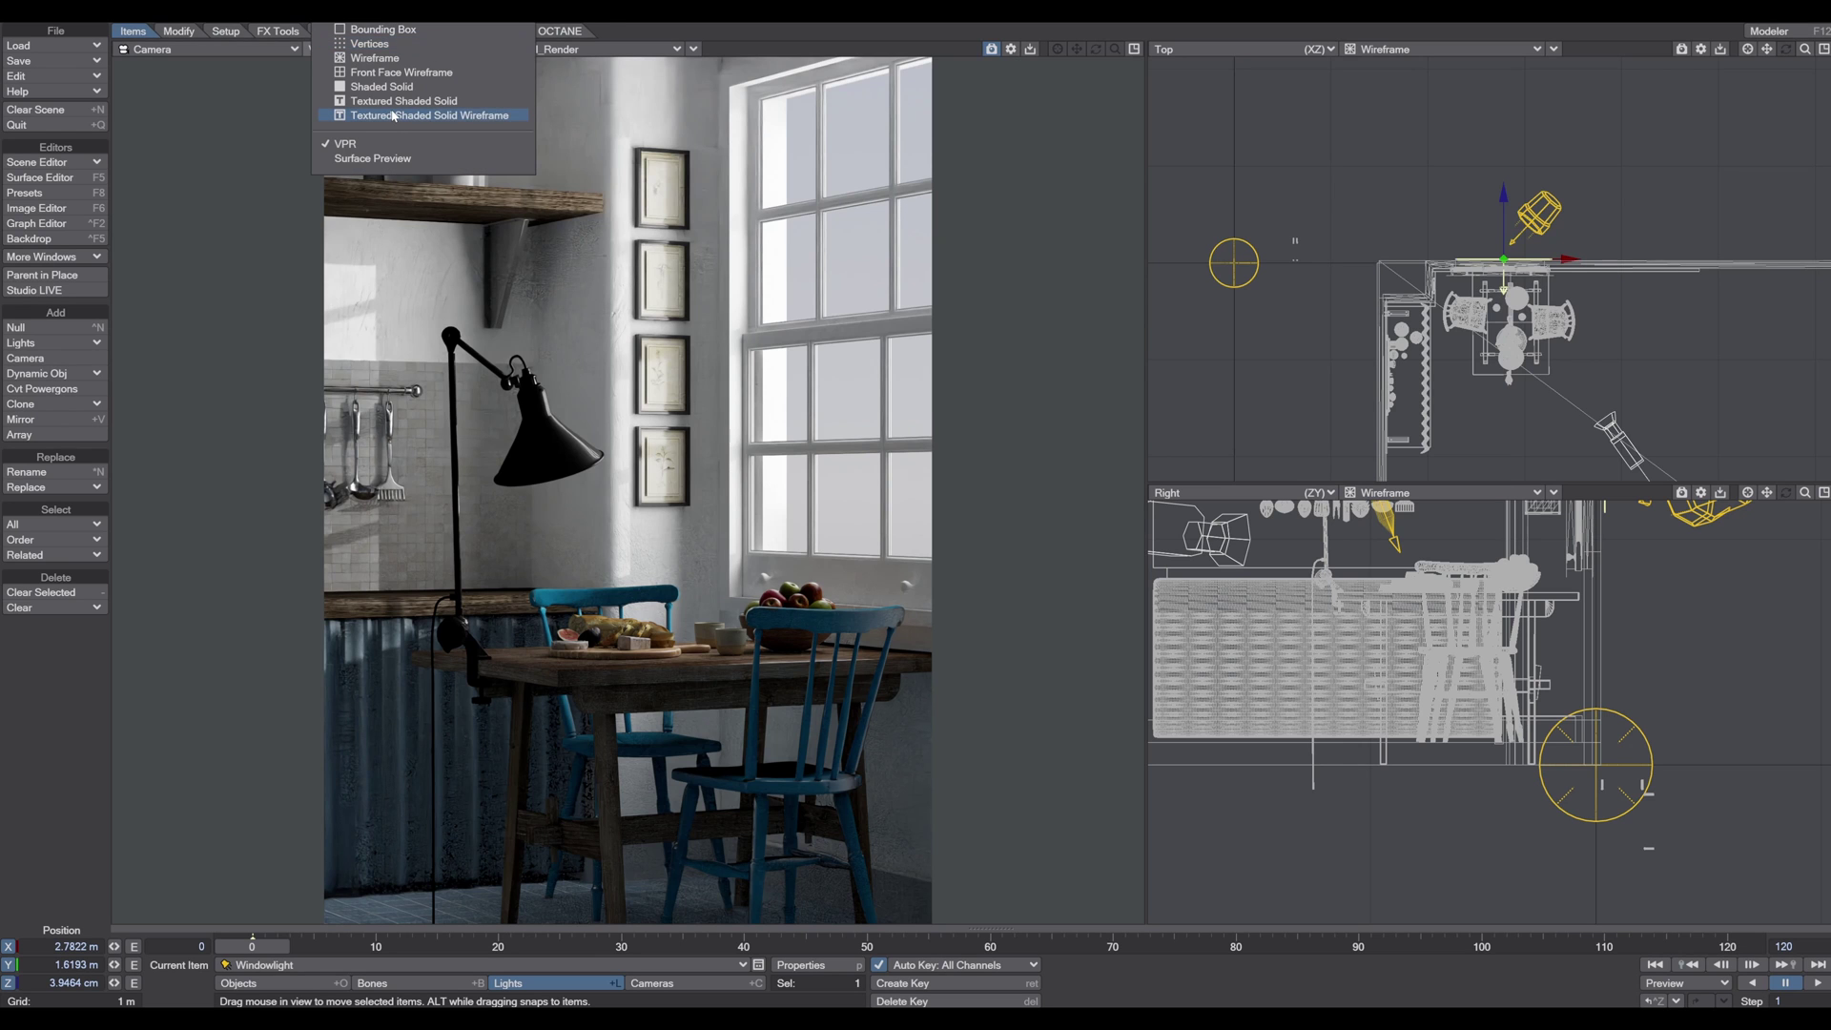
{"action": "left_click", "coordinate": [393, 116]}
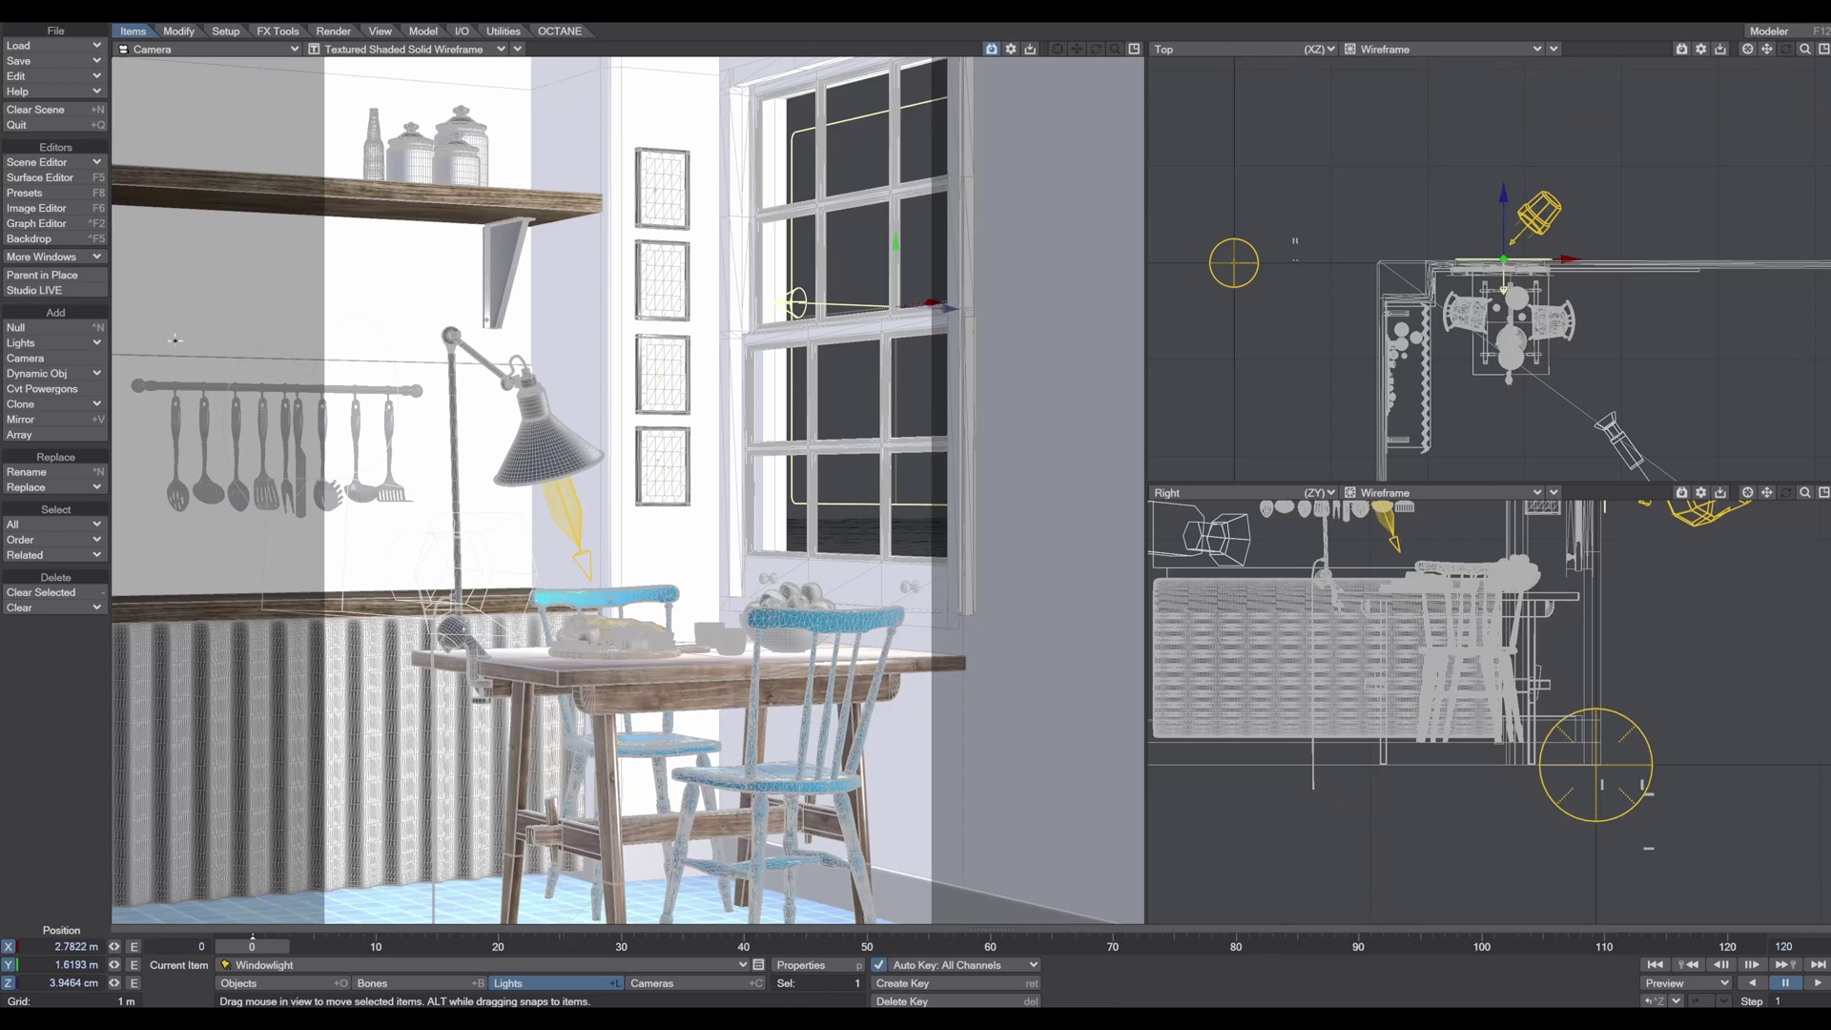
{"action": "left_click", "coordinate": [67, 341]}
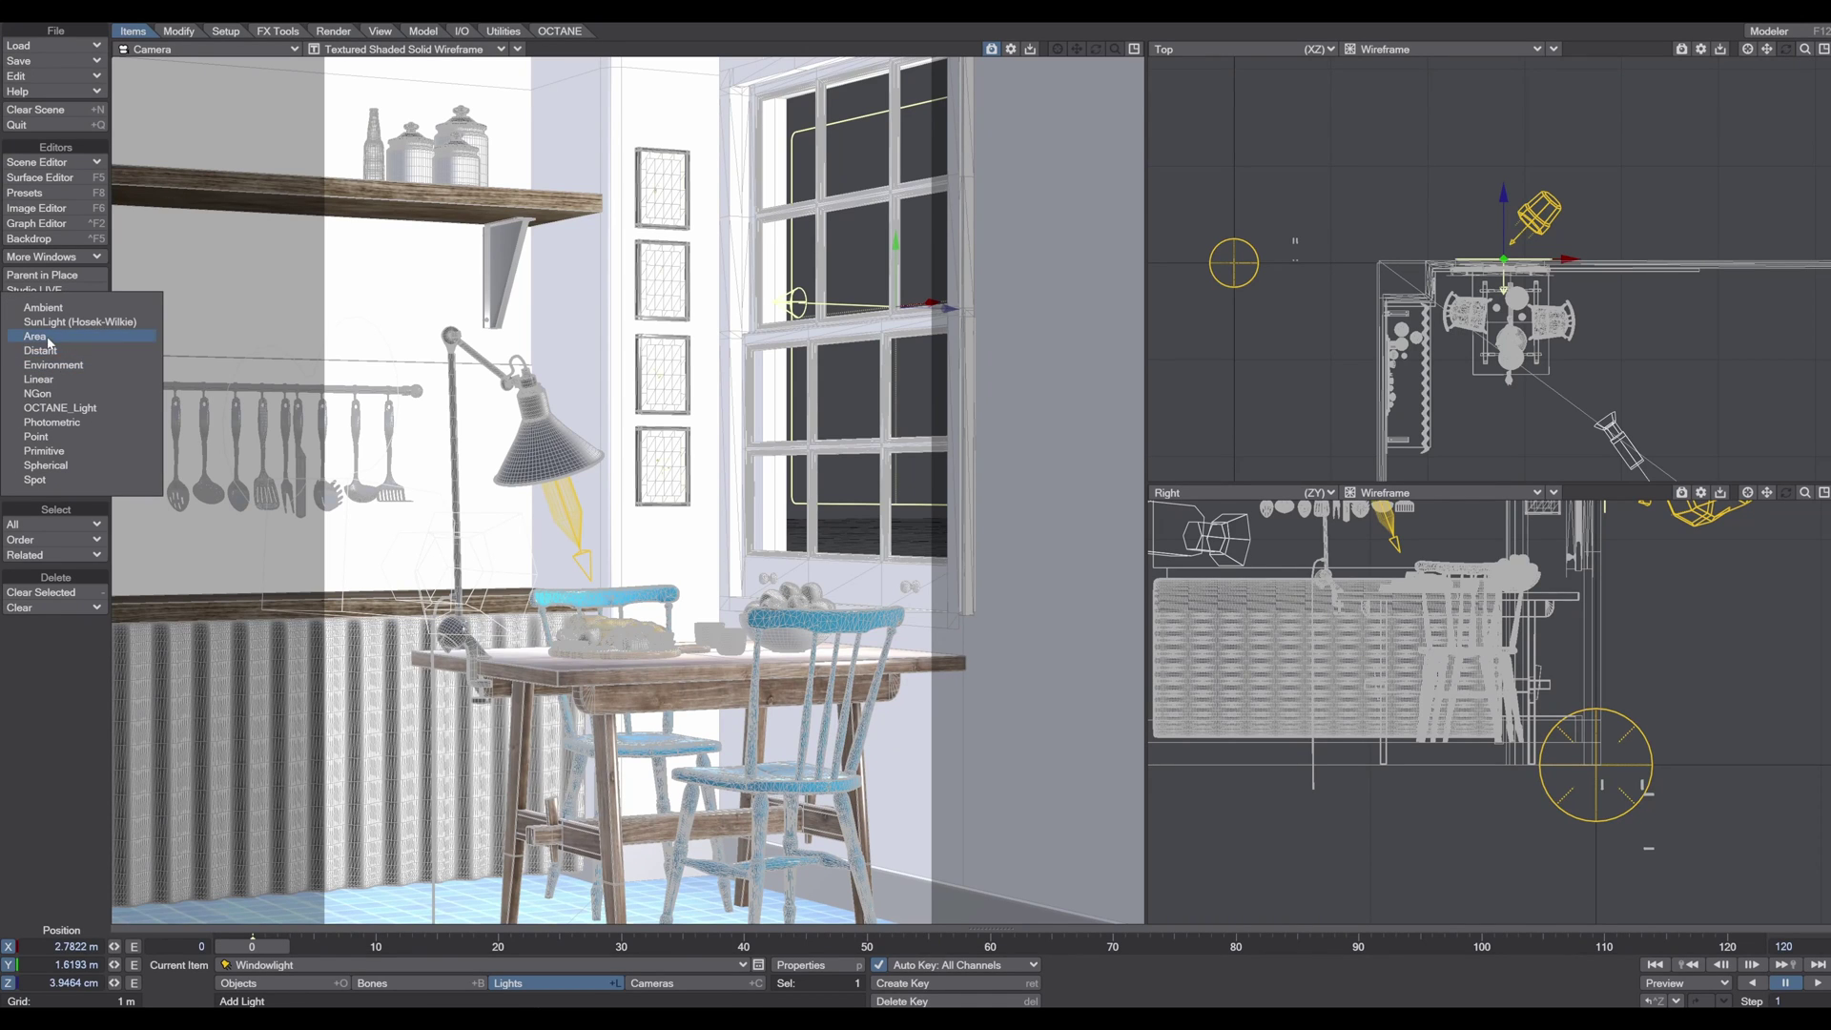
{"action": "left_click", "coordinate": [39, 337]}
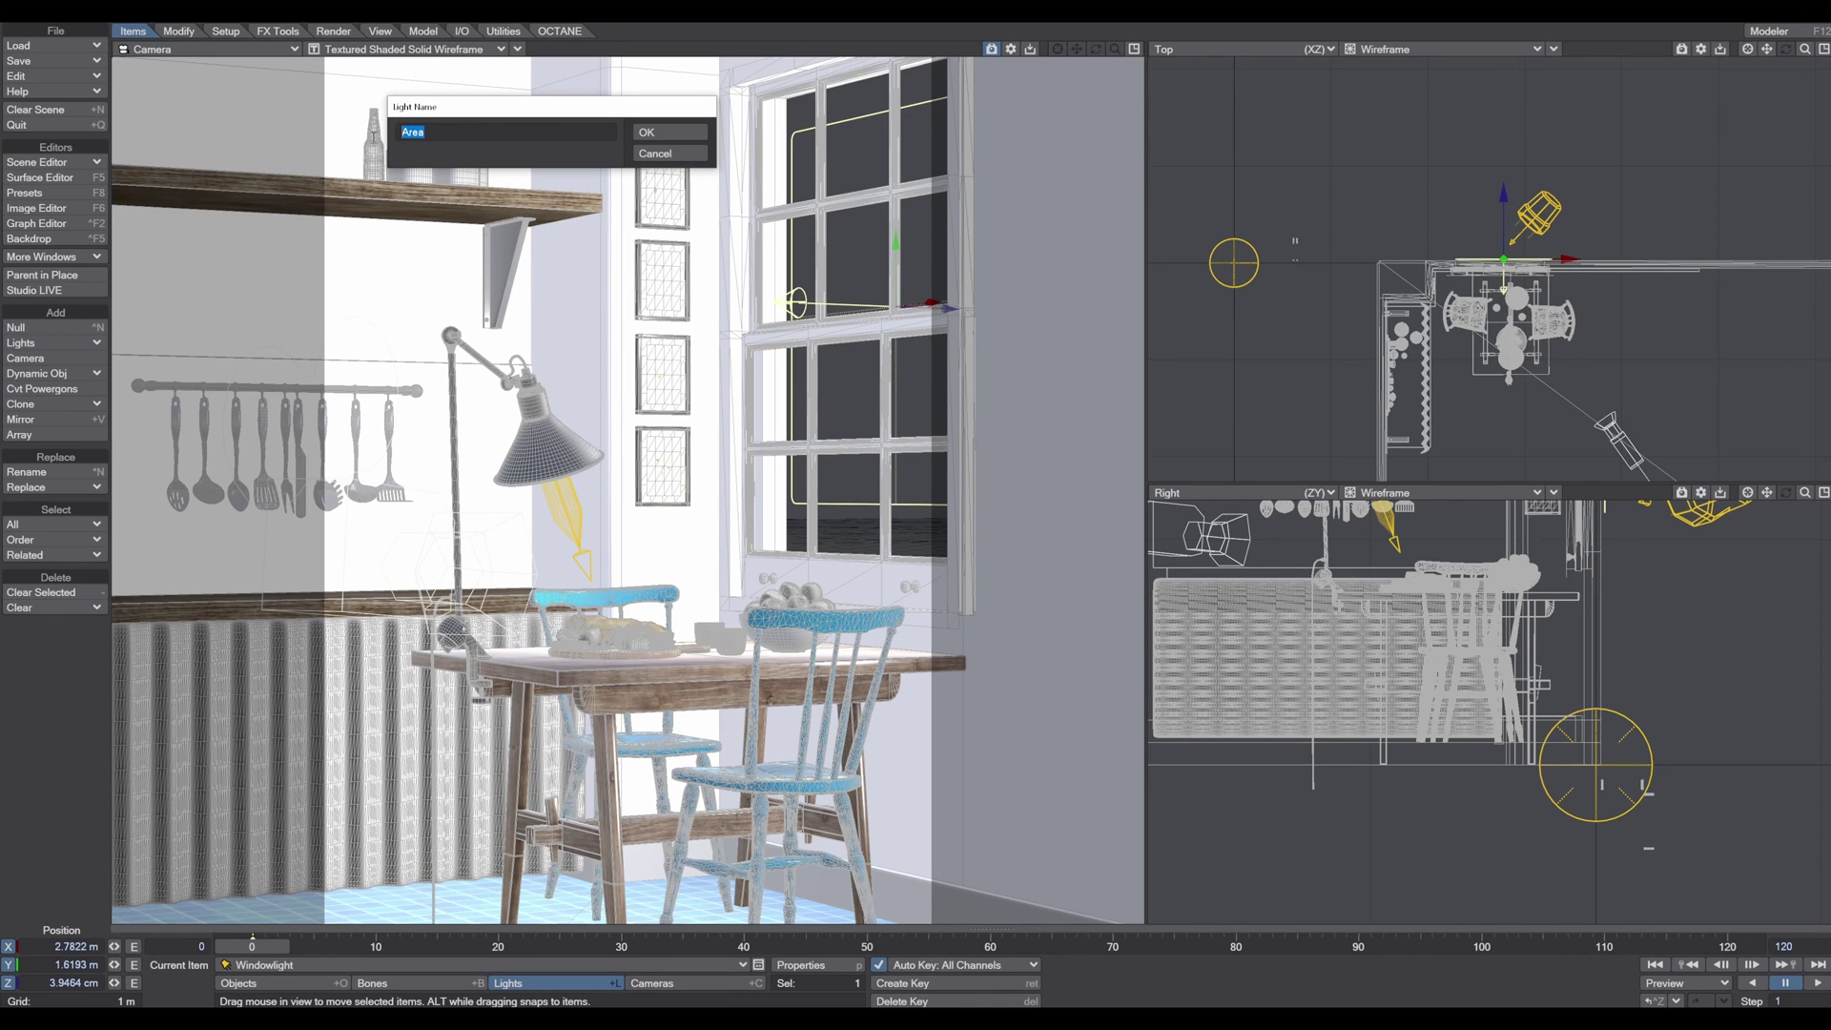
{"action": "type", "text": "Dark_Light"}
{"action": "left_click", "coordinate": [656, 133]}
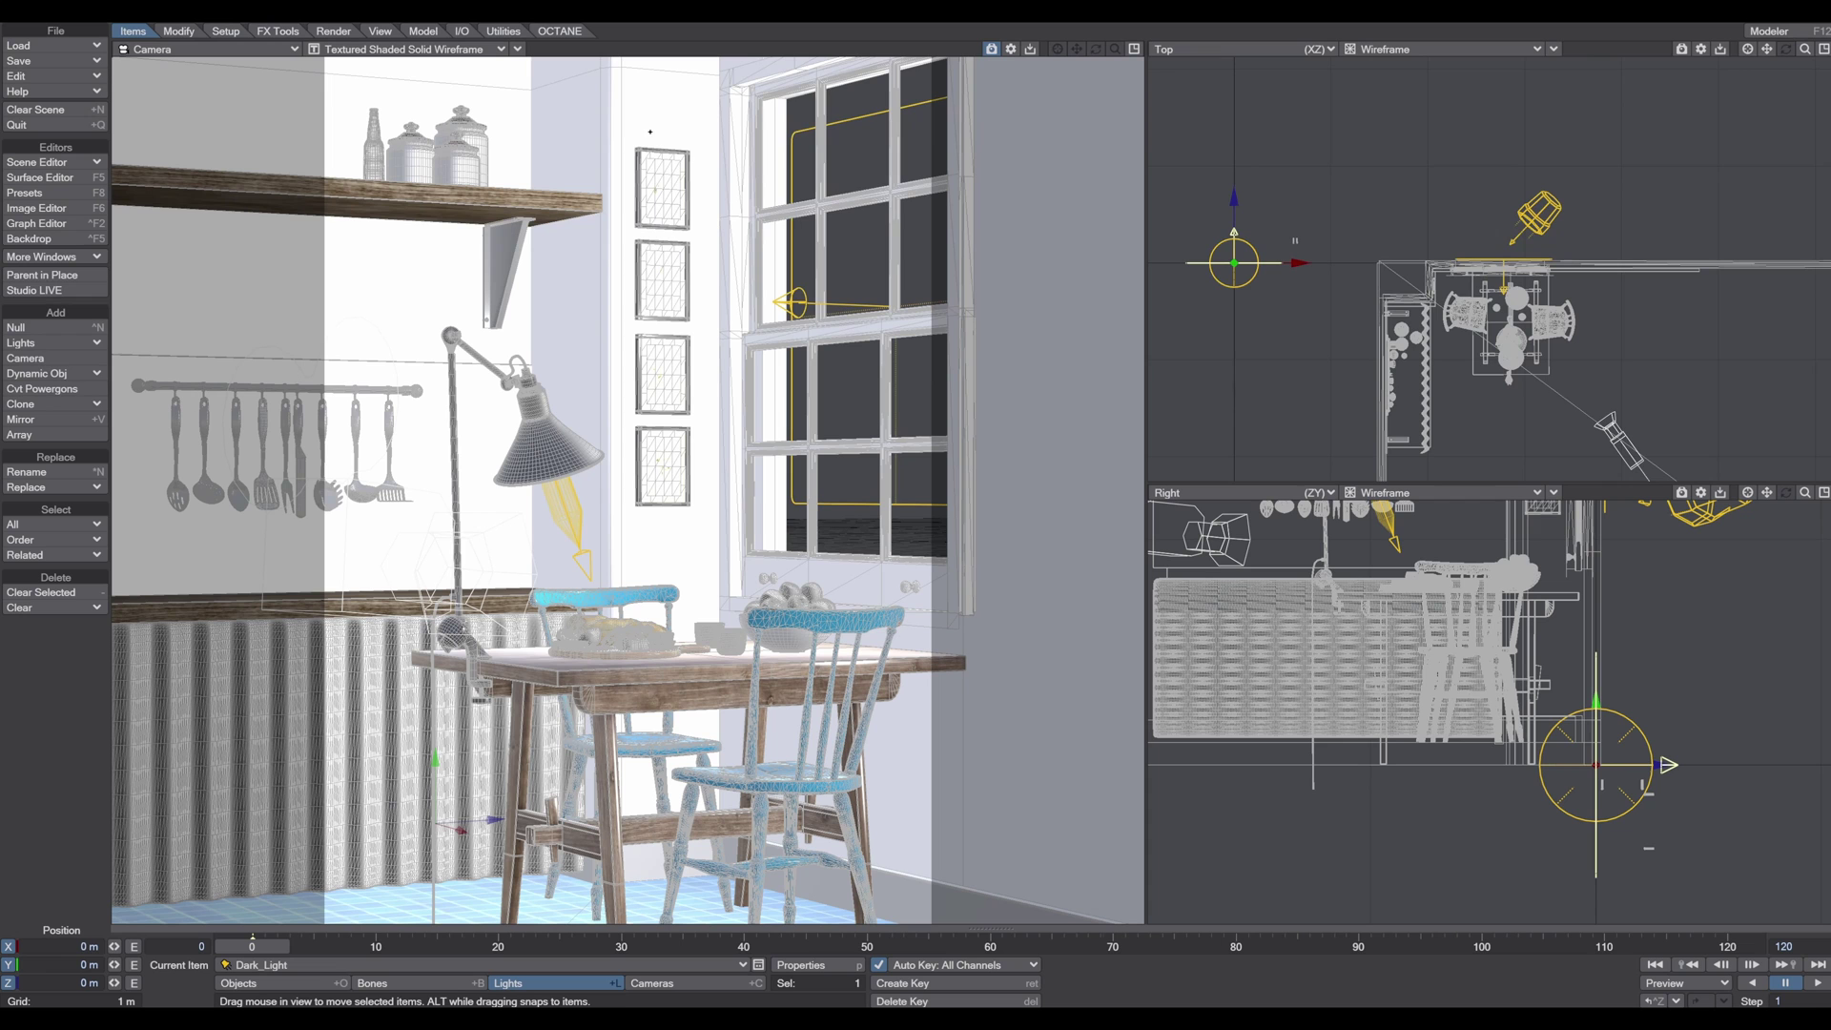
Step: Position Dark_Light under the dining table about 67 cm up
{"action": "left_click_drag", "start_coordinate": [1200, 343], "coordinate": [1476, 415]}
{"action": "left_click_drag", "start_coordinate": [1452, 764], "coordinate": [1423, 740]}
{"action": "key", "text": "y"}
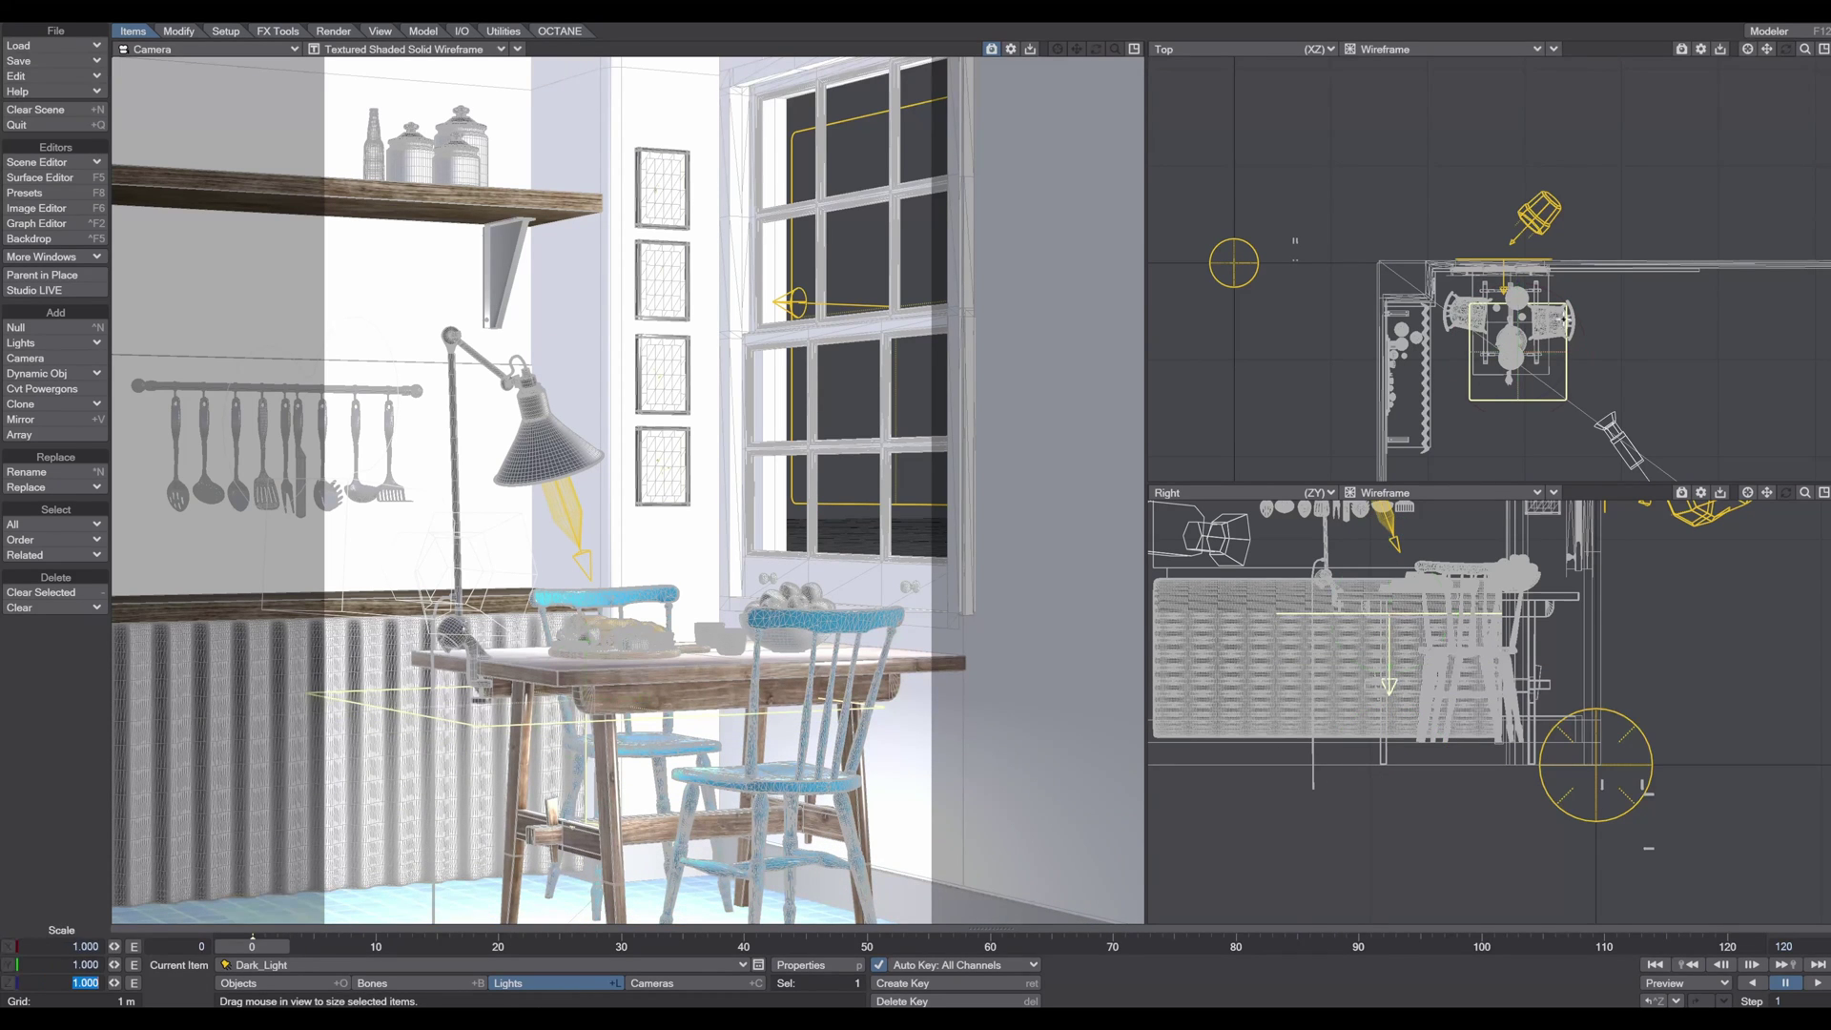
{"action": "key", "text": "t"}
{"action": "left_click_drag", "start_coordinate": [1423, 740], "coordinate": [1444, 687]}
{"action": "left_click_drag", "start_coordinate": [1576, 339], "coordinate": [1327, 377]}
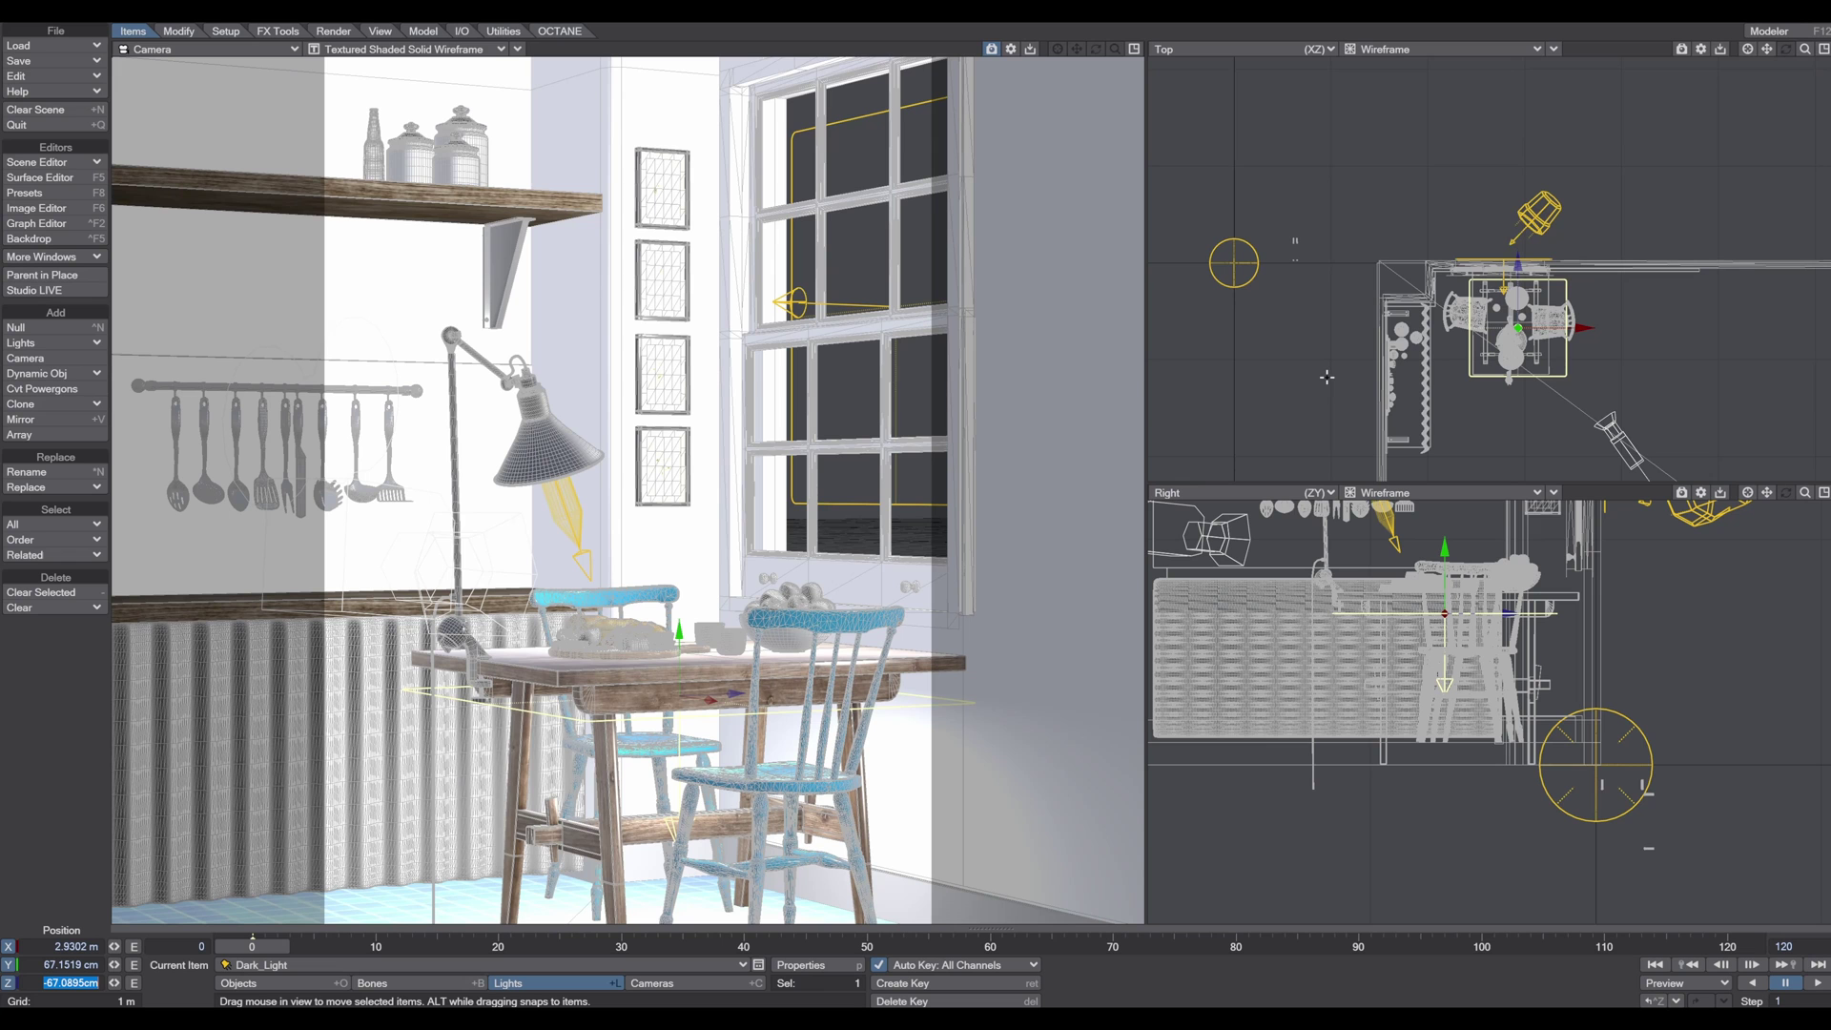
{"action": "left_click", "coordinate": [392, 49]}
Step: With VPR on, lower Dark_Light to 62.05 cm and set its intensity to 0.2 lx
{"action": "left_click", "coordinate": [338, 148]}
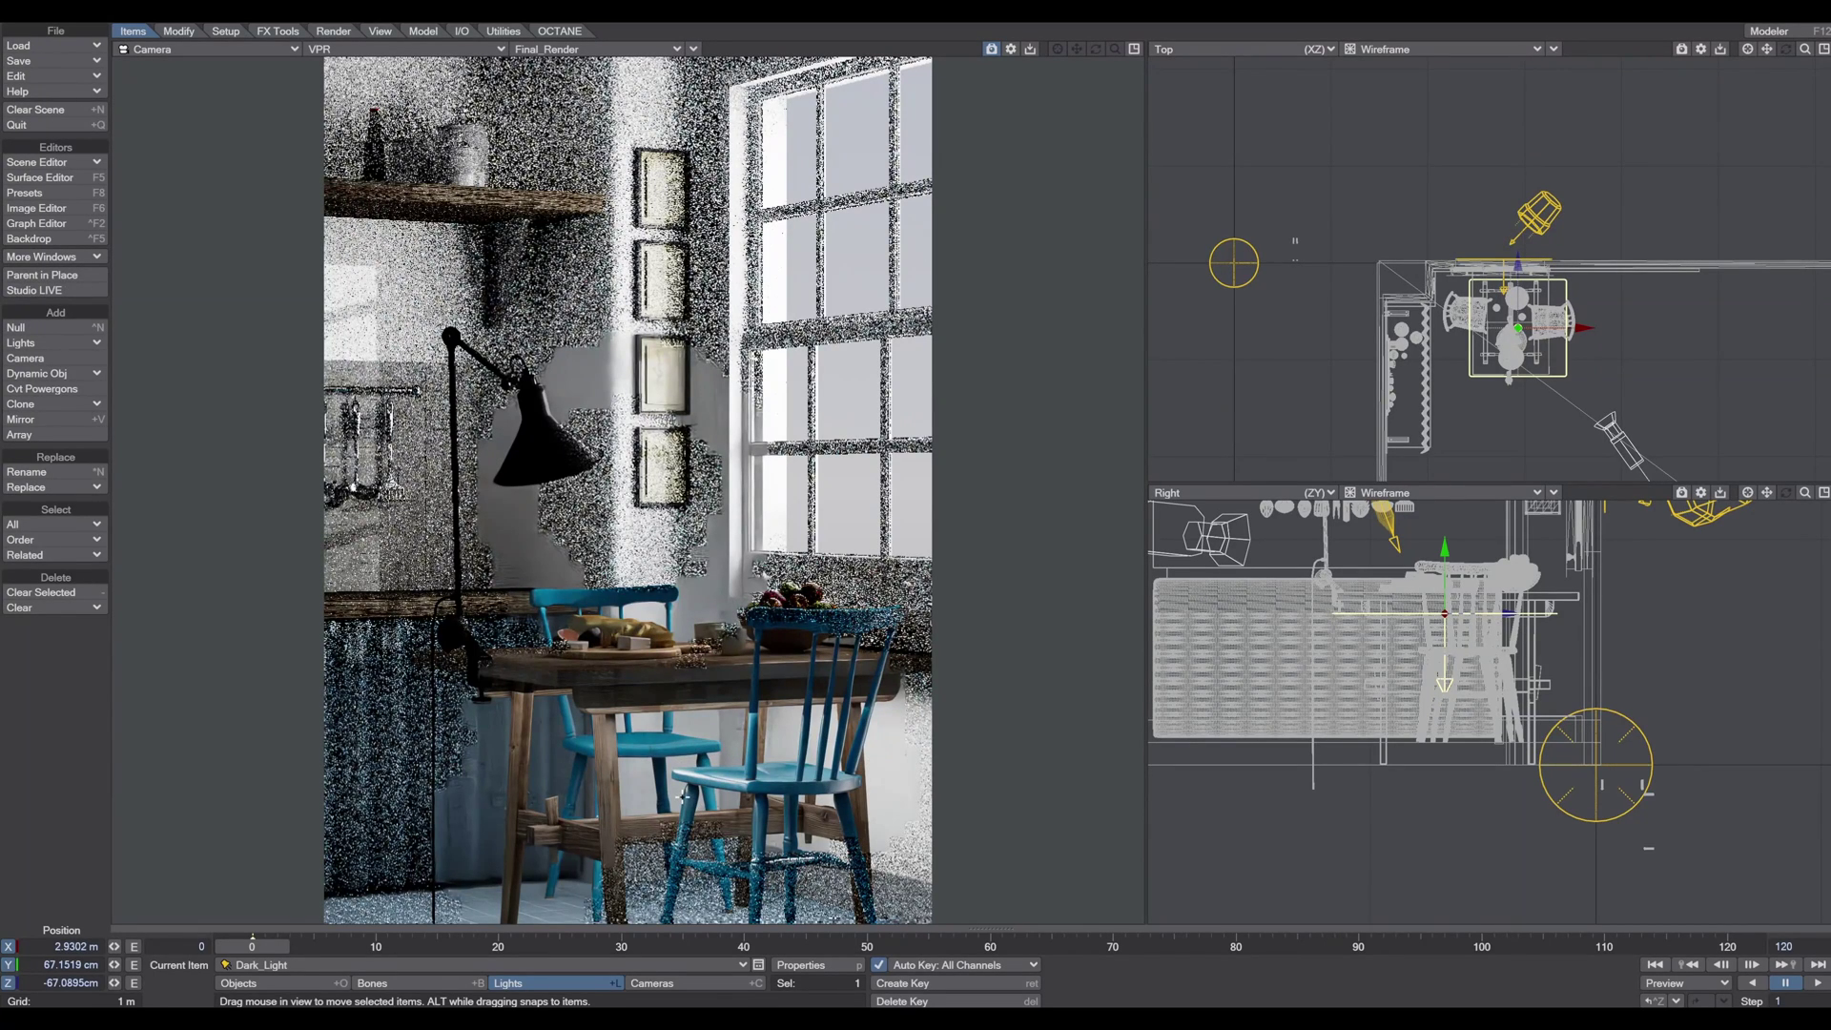
{"action": "left_click_drag", "start_coordinate": [683, 795], "coordinate": [683, 817]}
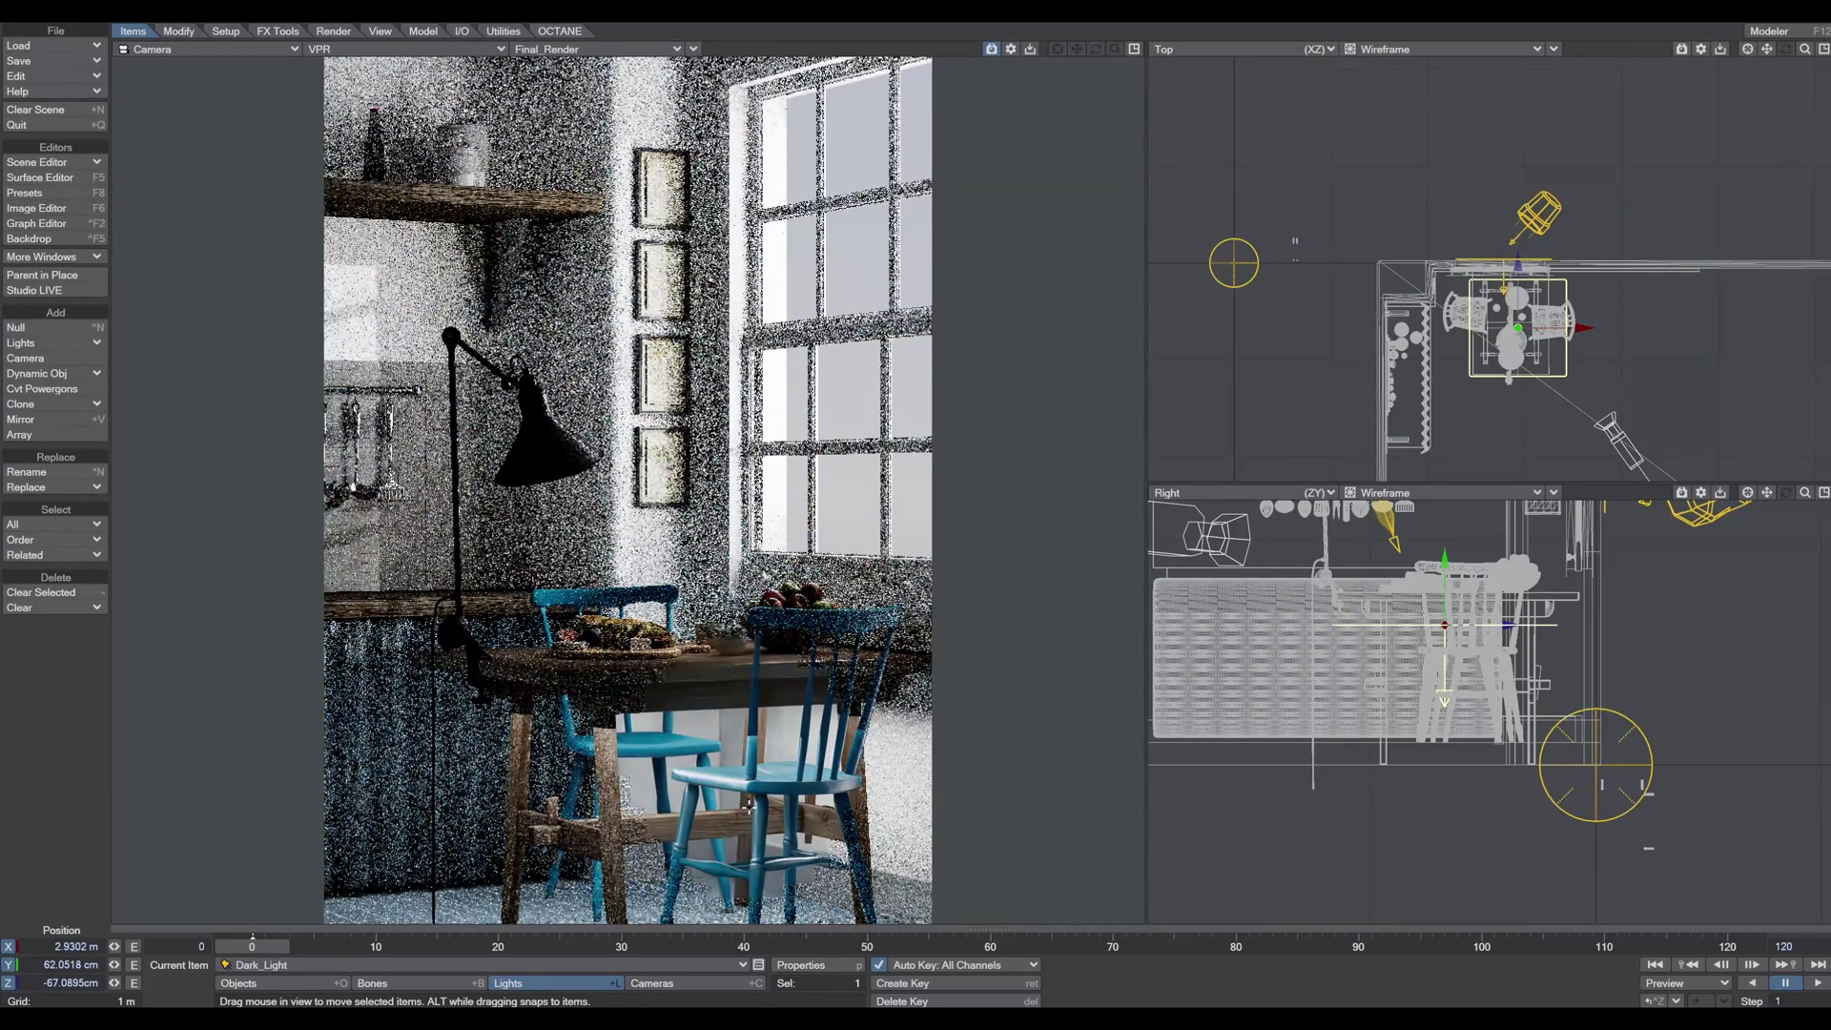
{"action": "left_click", "coordinate": [801, 965]}
{"action": "left_click", "coordinate": [1106, 238]}
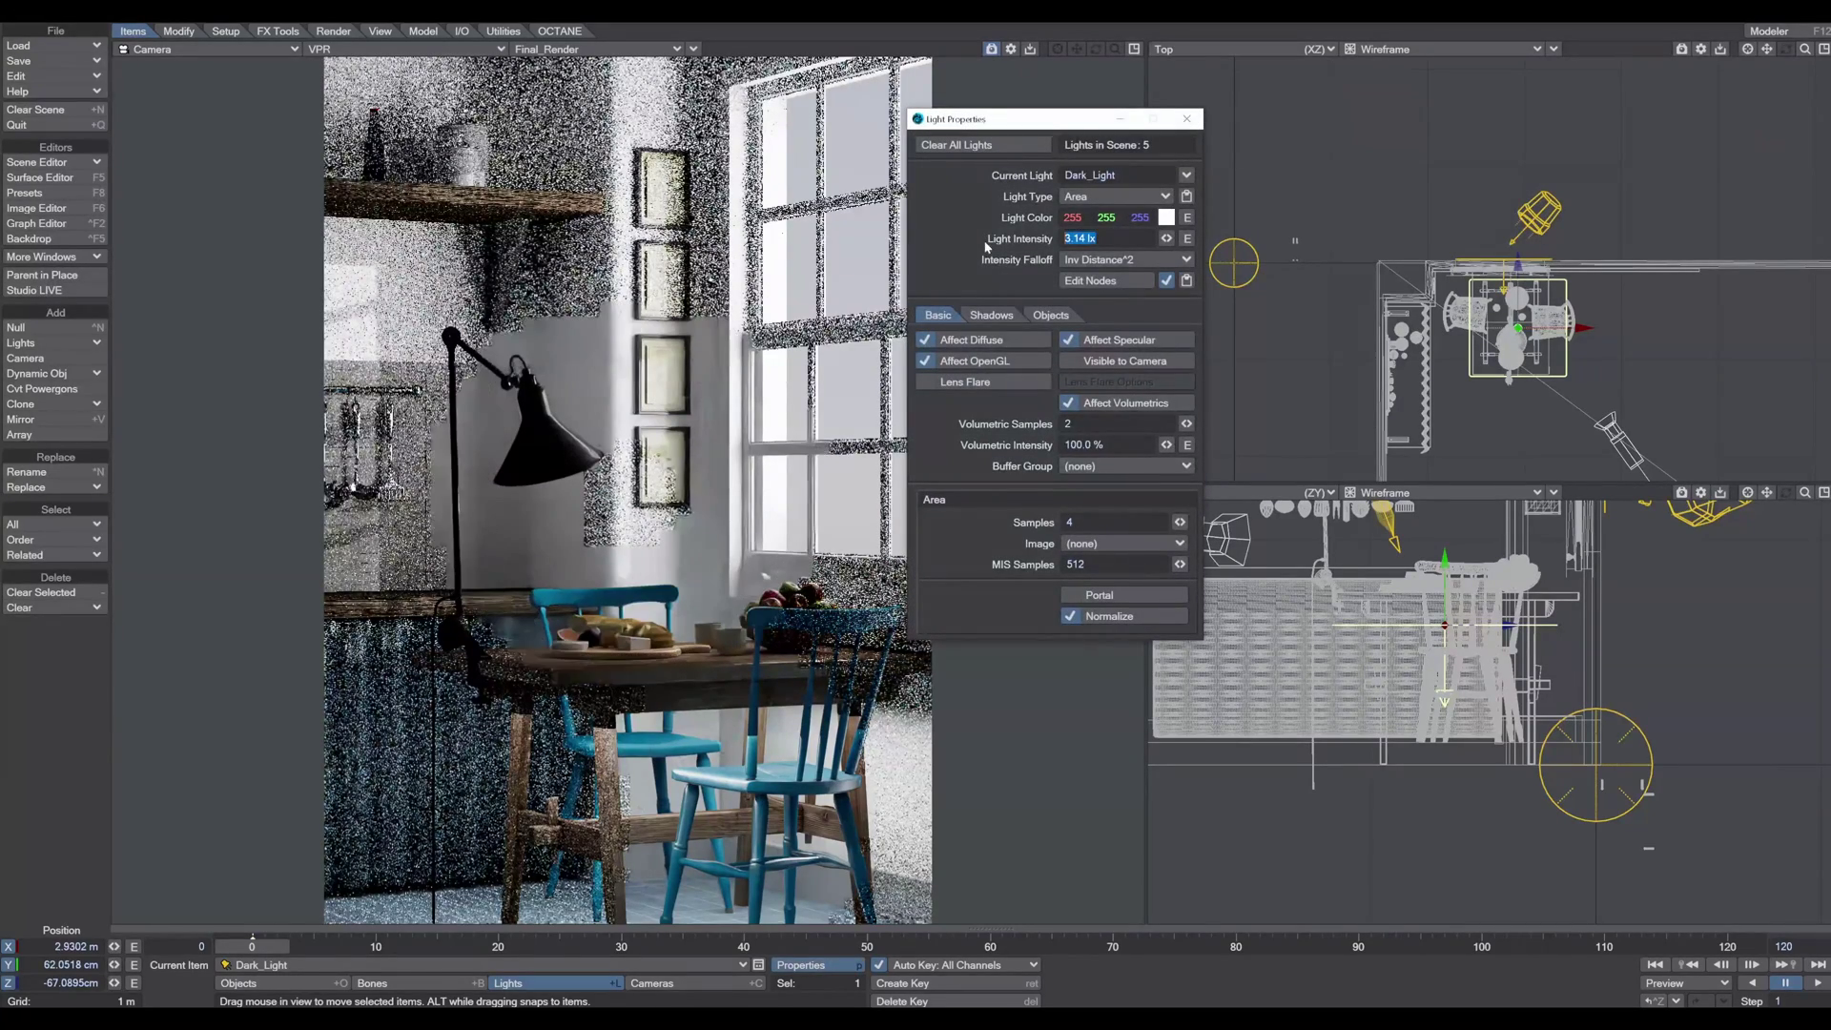
{"action": "type", "text": "0.2"}
{"action": "key", "text": "Tab"}
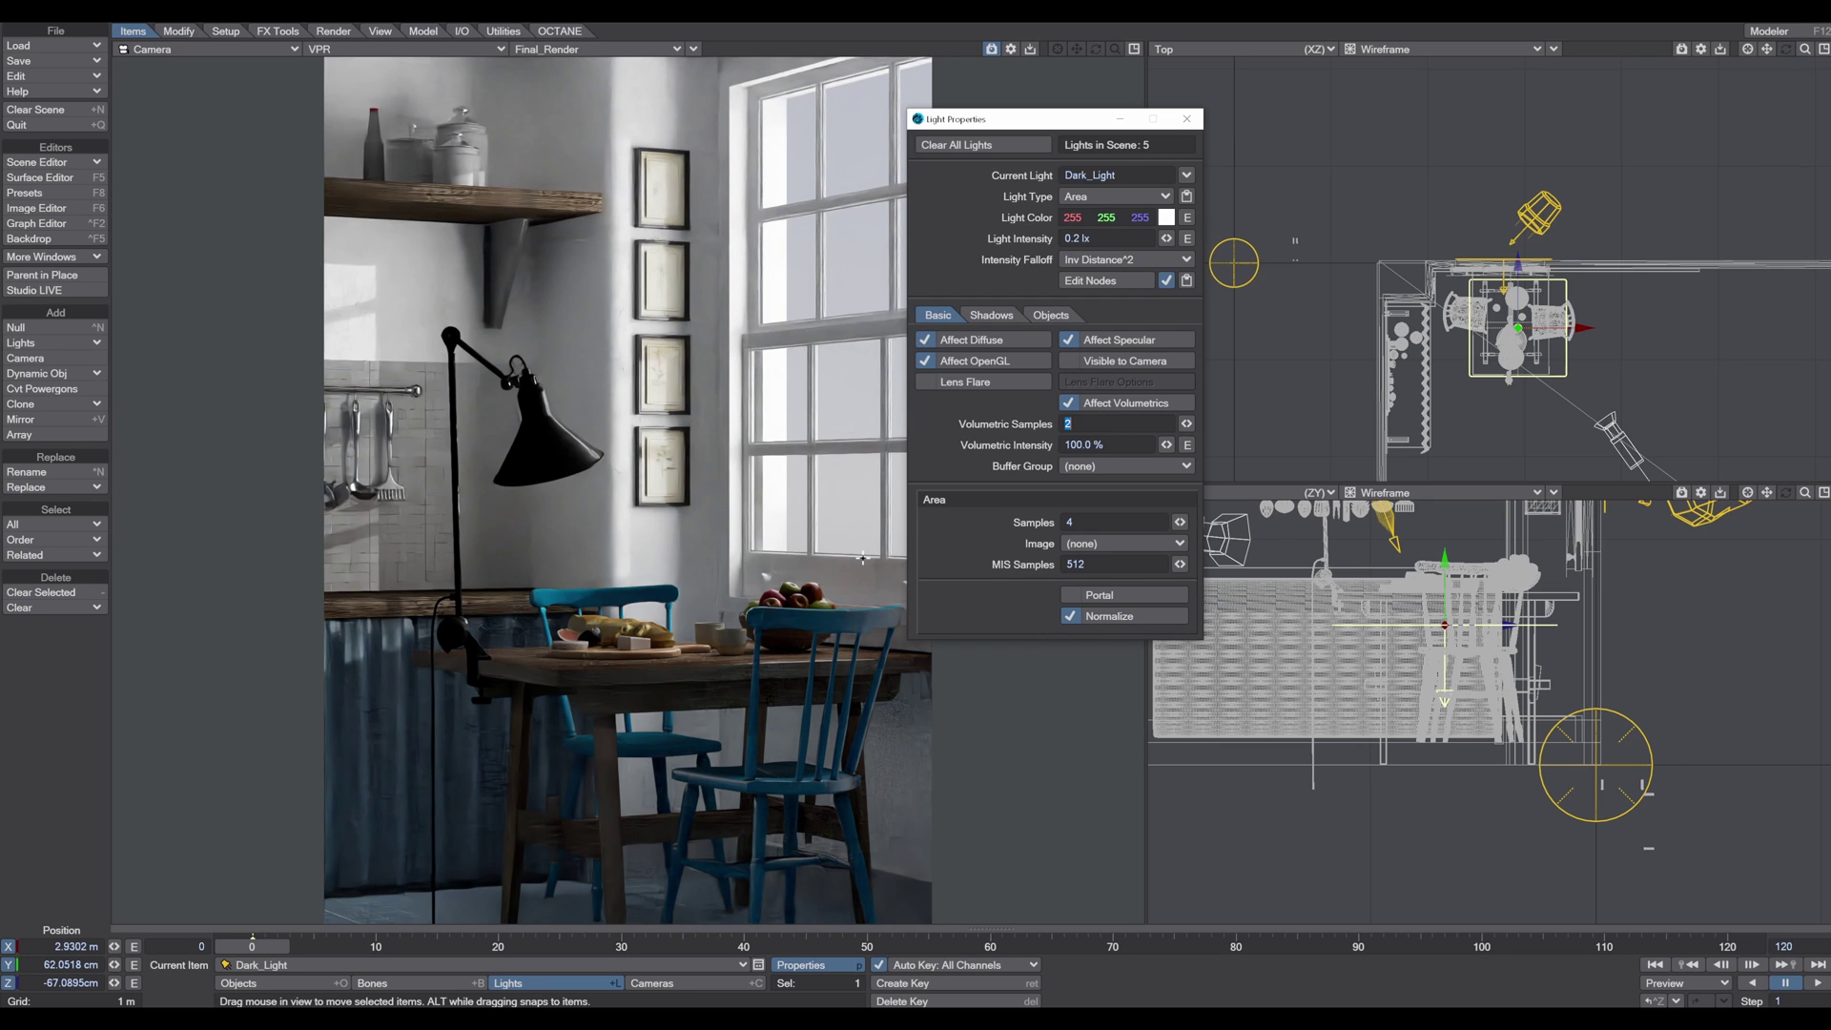
{"action": "key", "text": "p"}
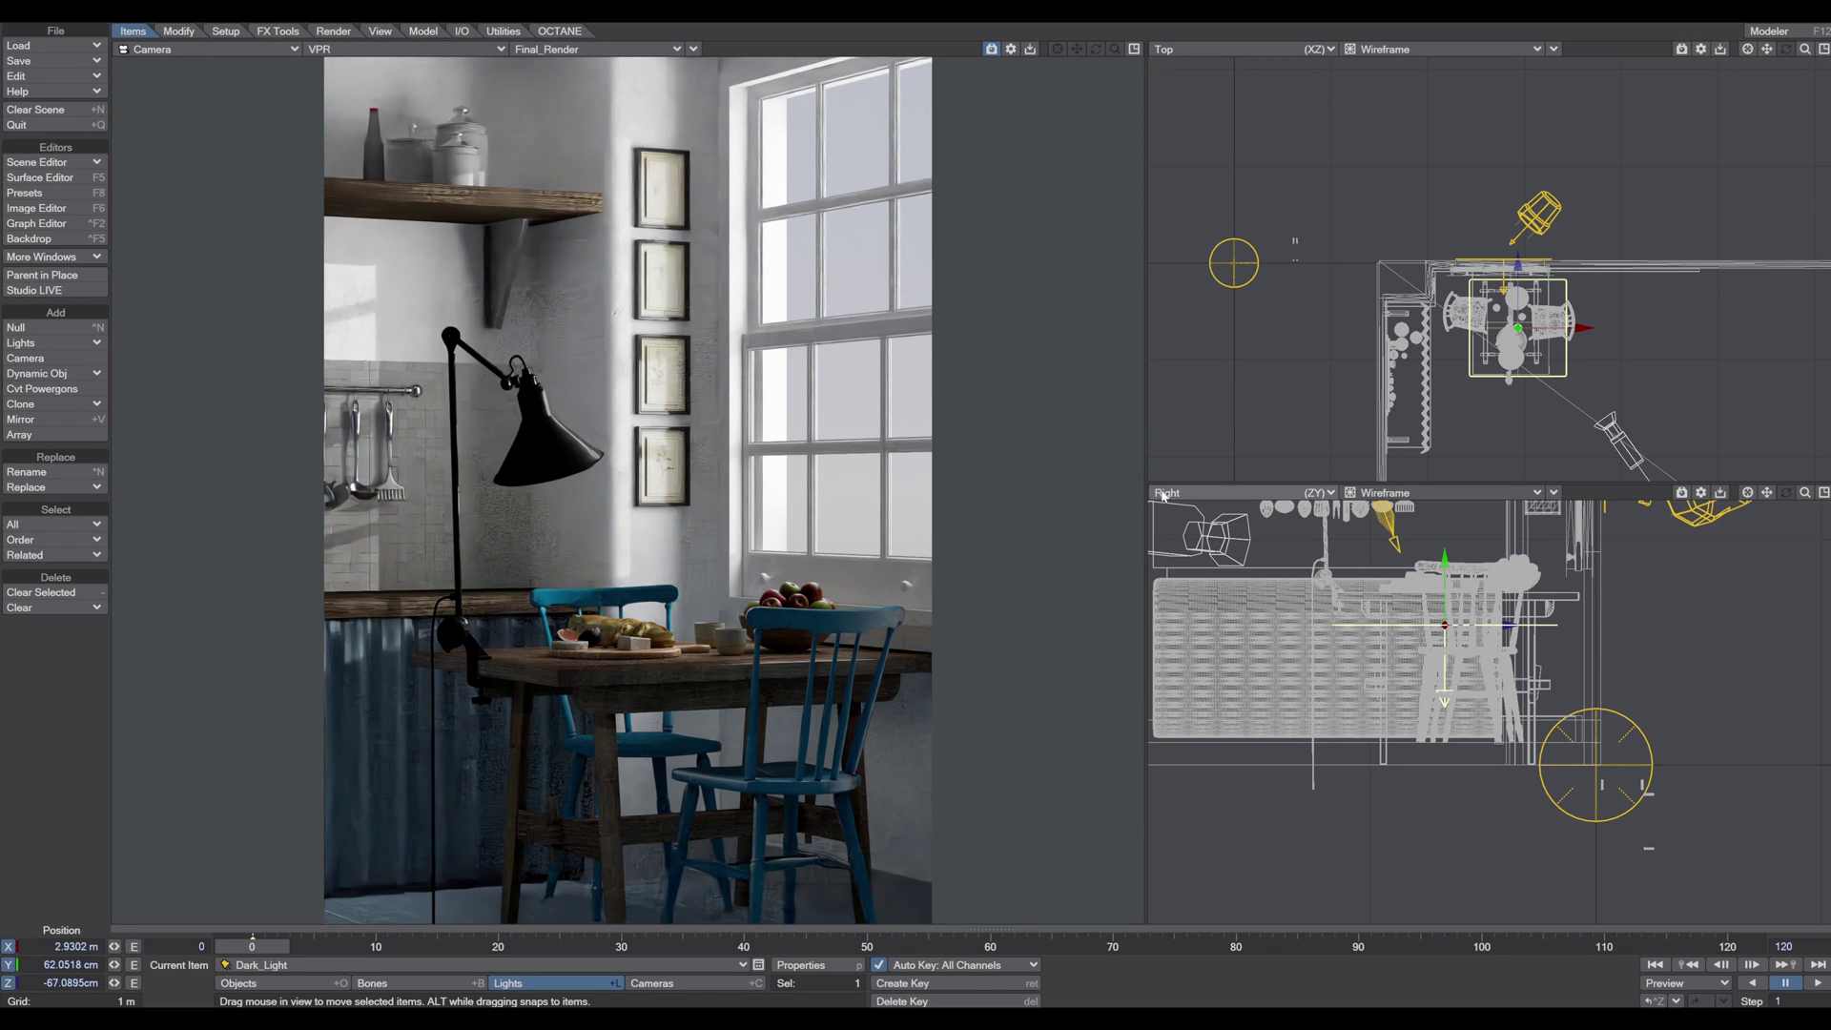
Step: Add another area light named Rim_light
{"action": "key", "text": "shift+F7"}
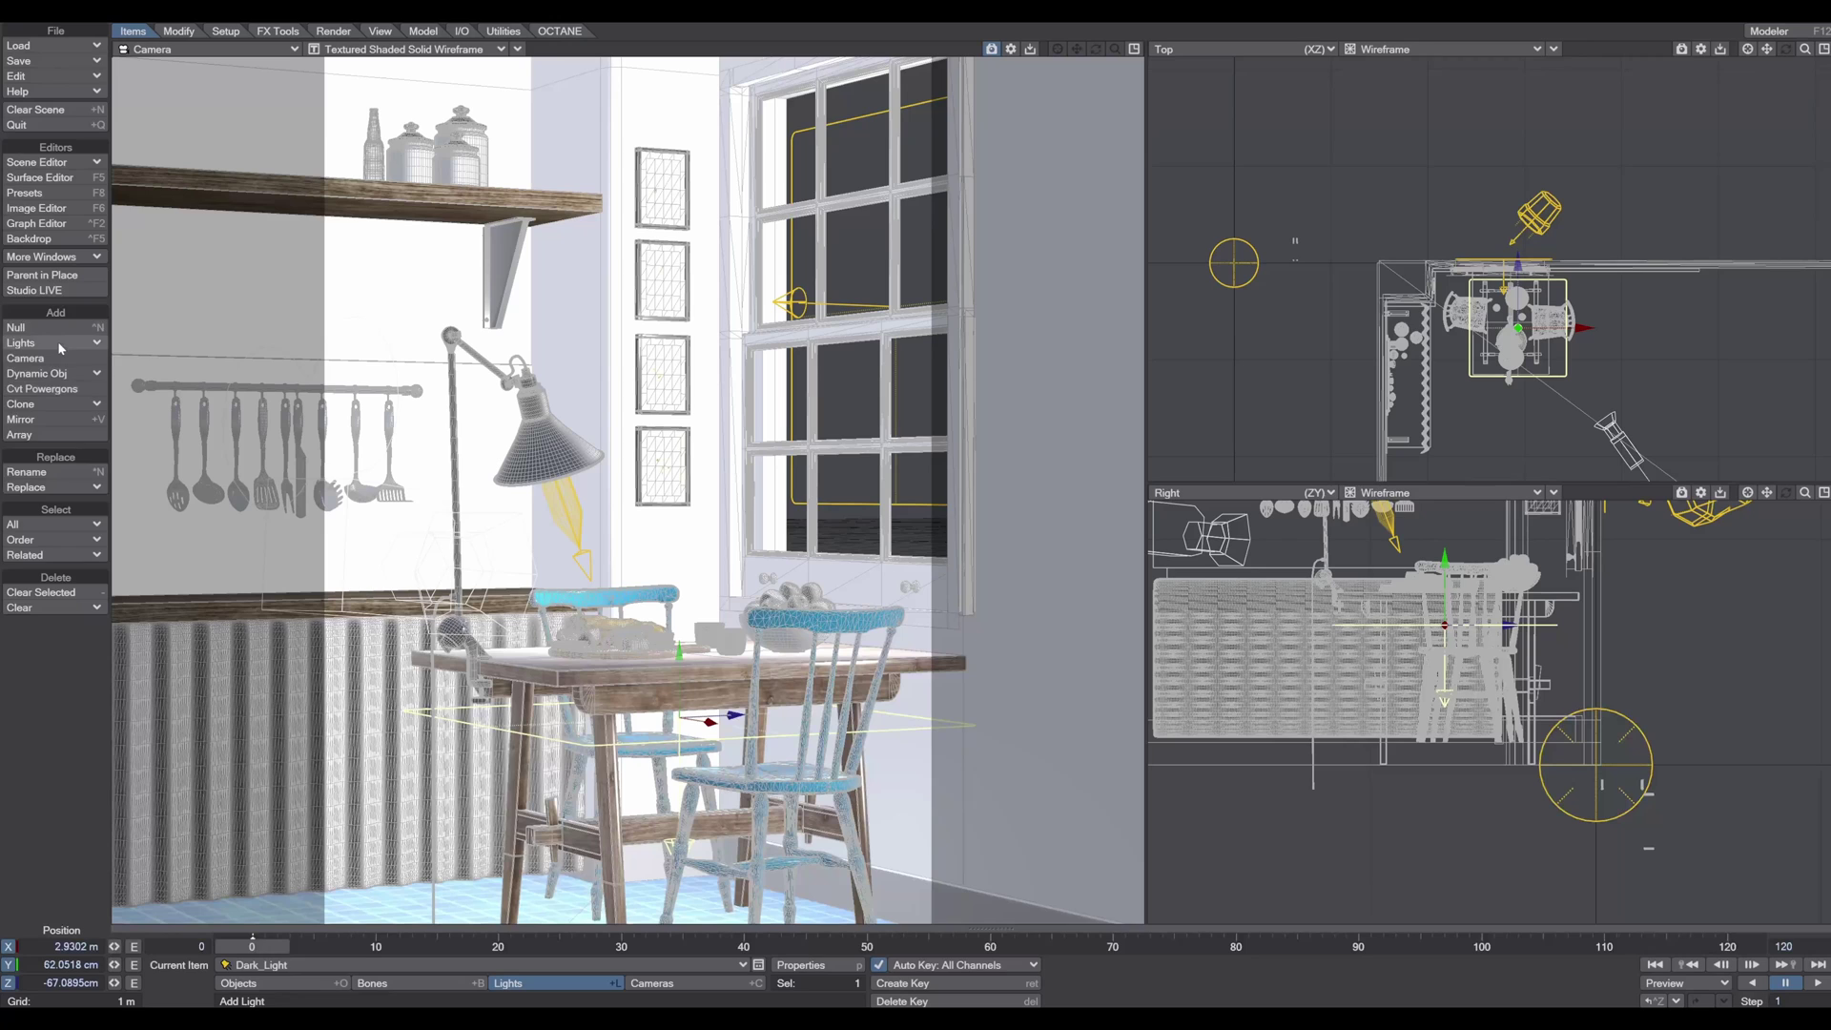
{"action": "left_click", "coordinate": [61, 343]}
{"action": "left_click", "coordinate": [55, 346]}
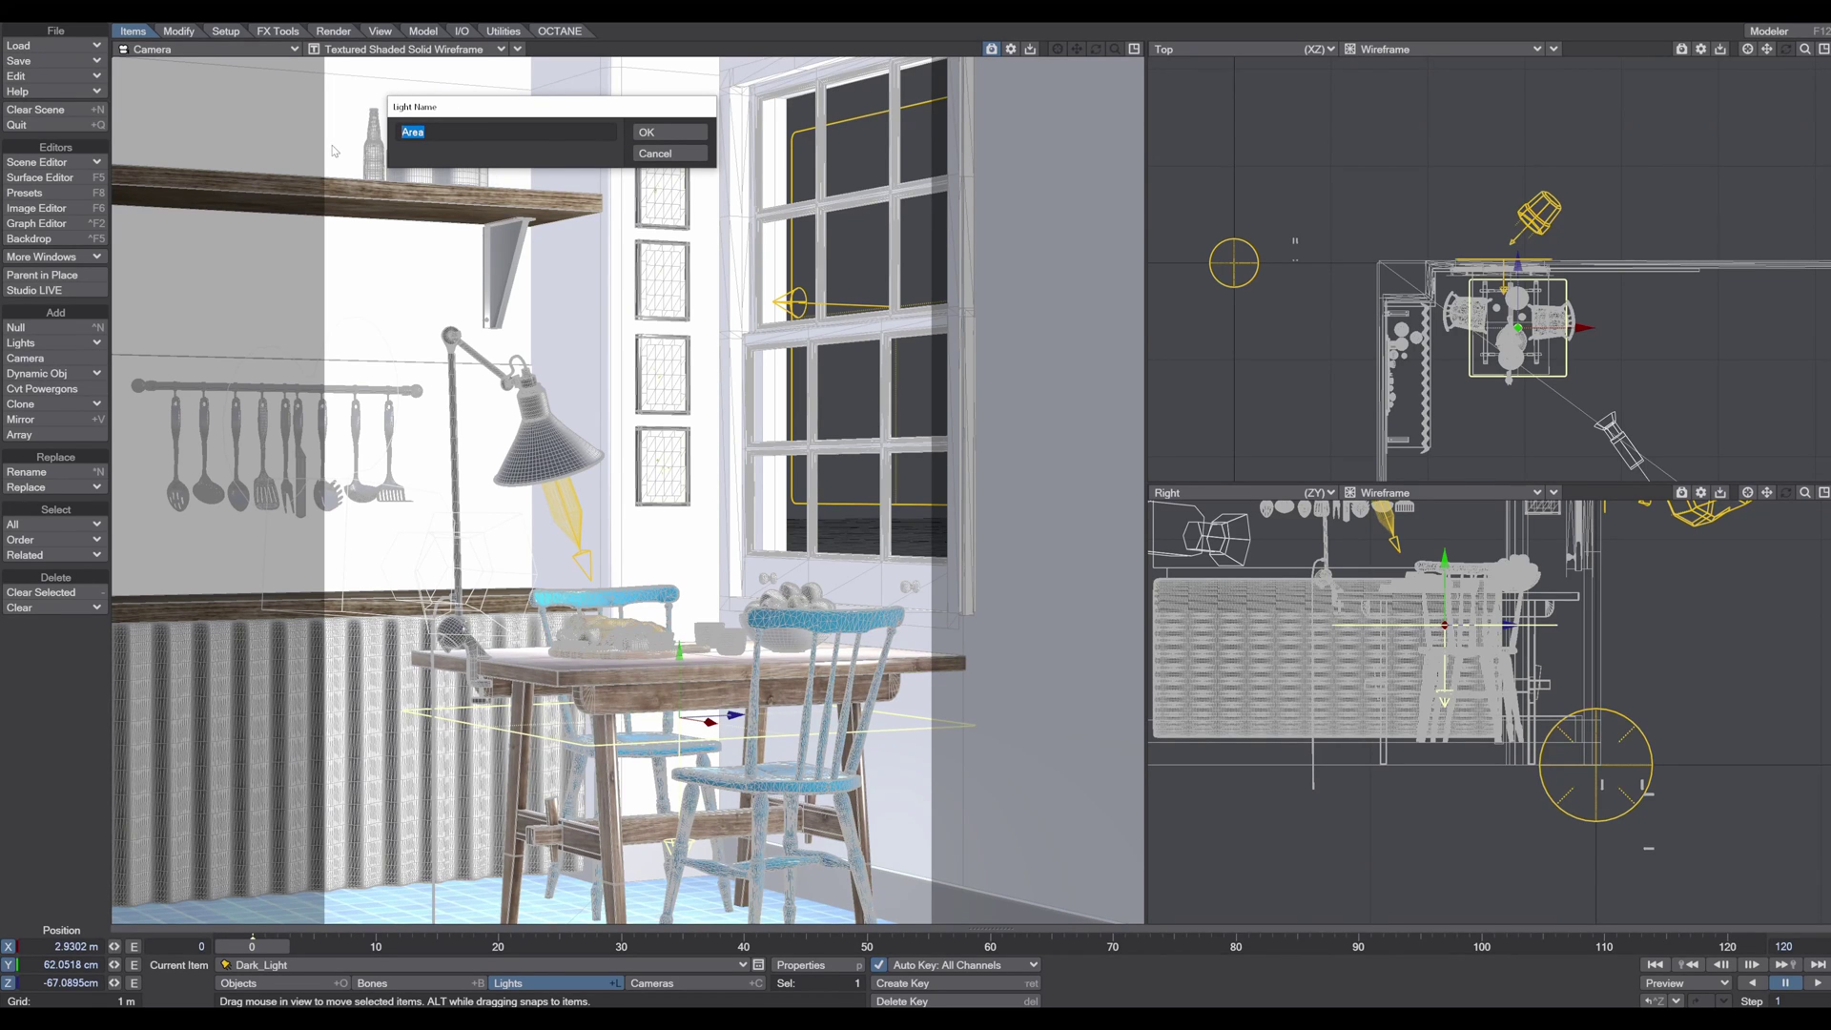
{"action": "type", "text": "Rim_light"}
{"action": "left_click", "coordinate": [658, 133]}
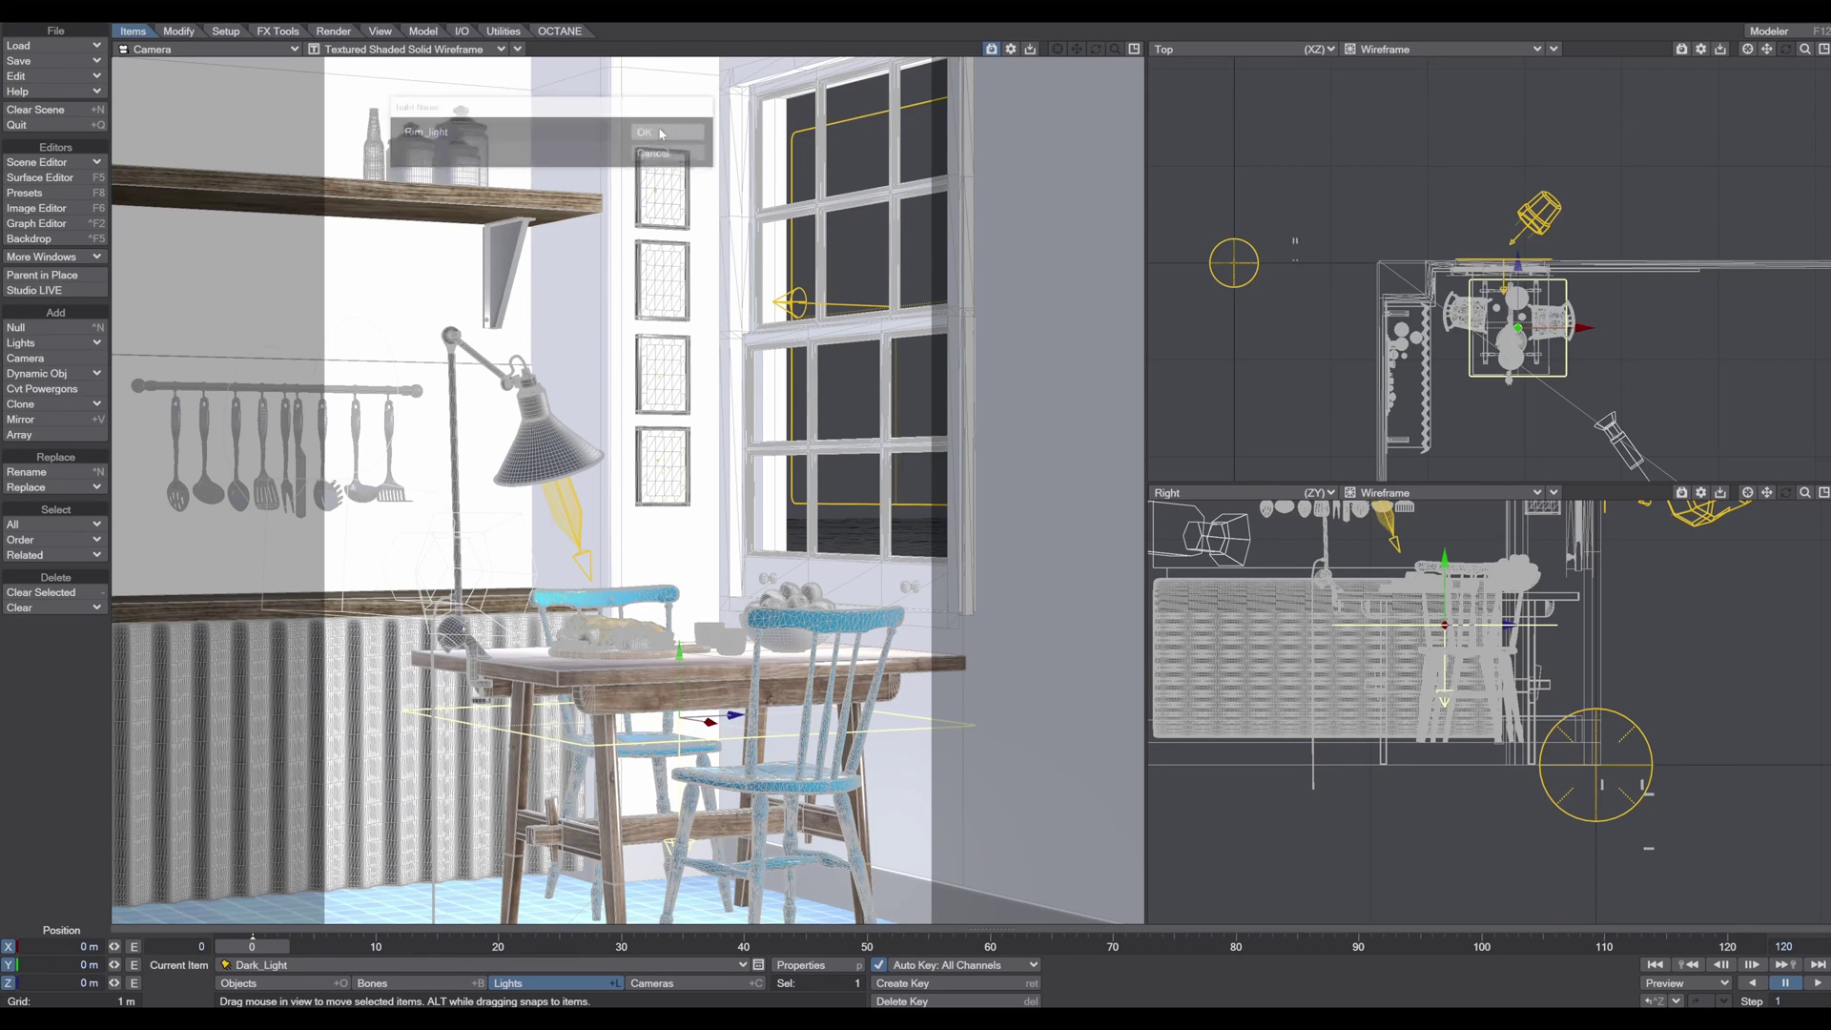
Step: Place Rim_light beside the table at about 91.8 cm height, previewing in VPR
{"action": "left_click_drag", "start_coordinate": [1336, 289], "coordinate": [1663, 440]}
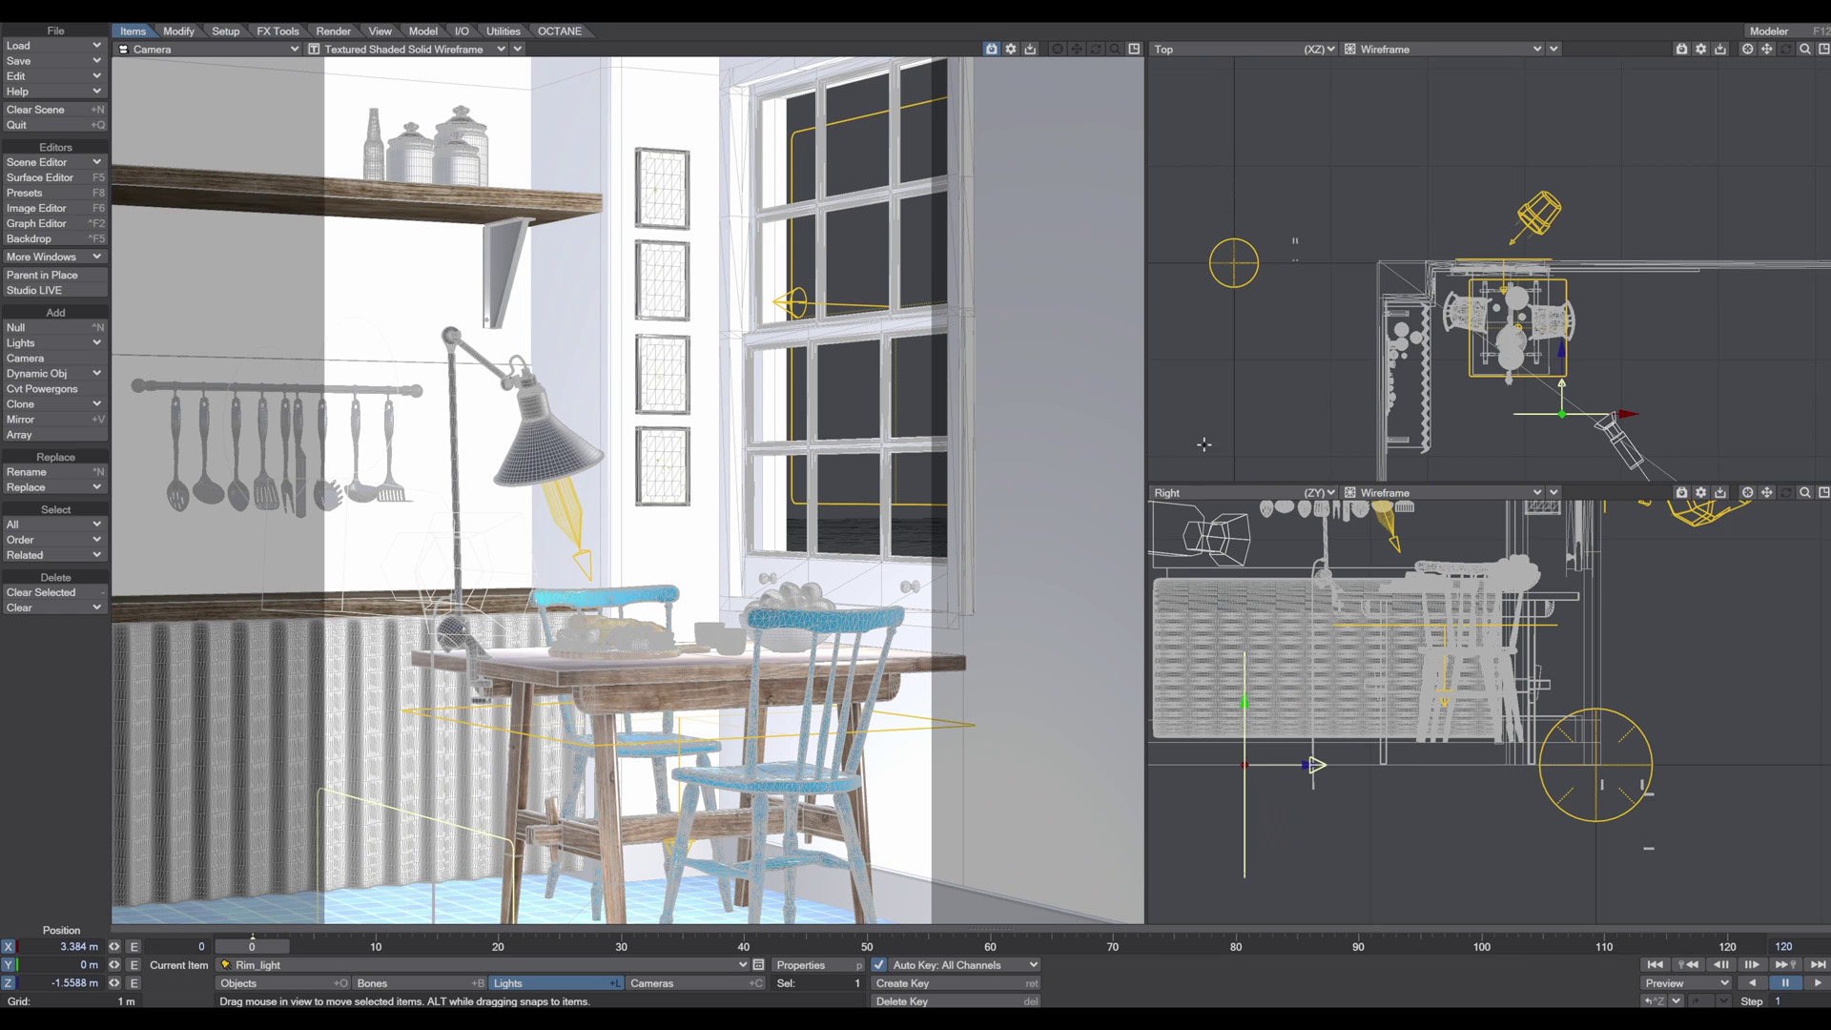
{"action": "left_click_drag", "start_coordinate": [1248, 715], "coordinate": [1285, 657]}
{"action": "left_click", "coordinate": [410, 48]}
{"action": "left_click", "coordinate": [420, 148]}
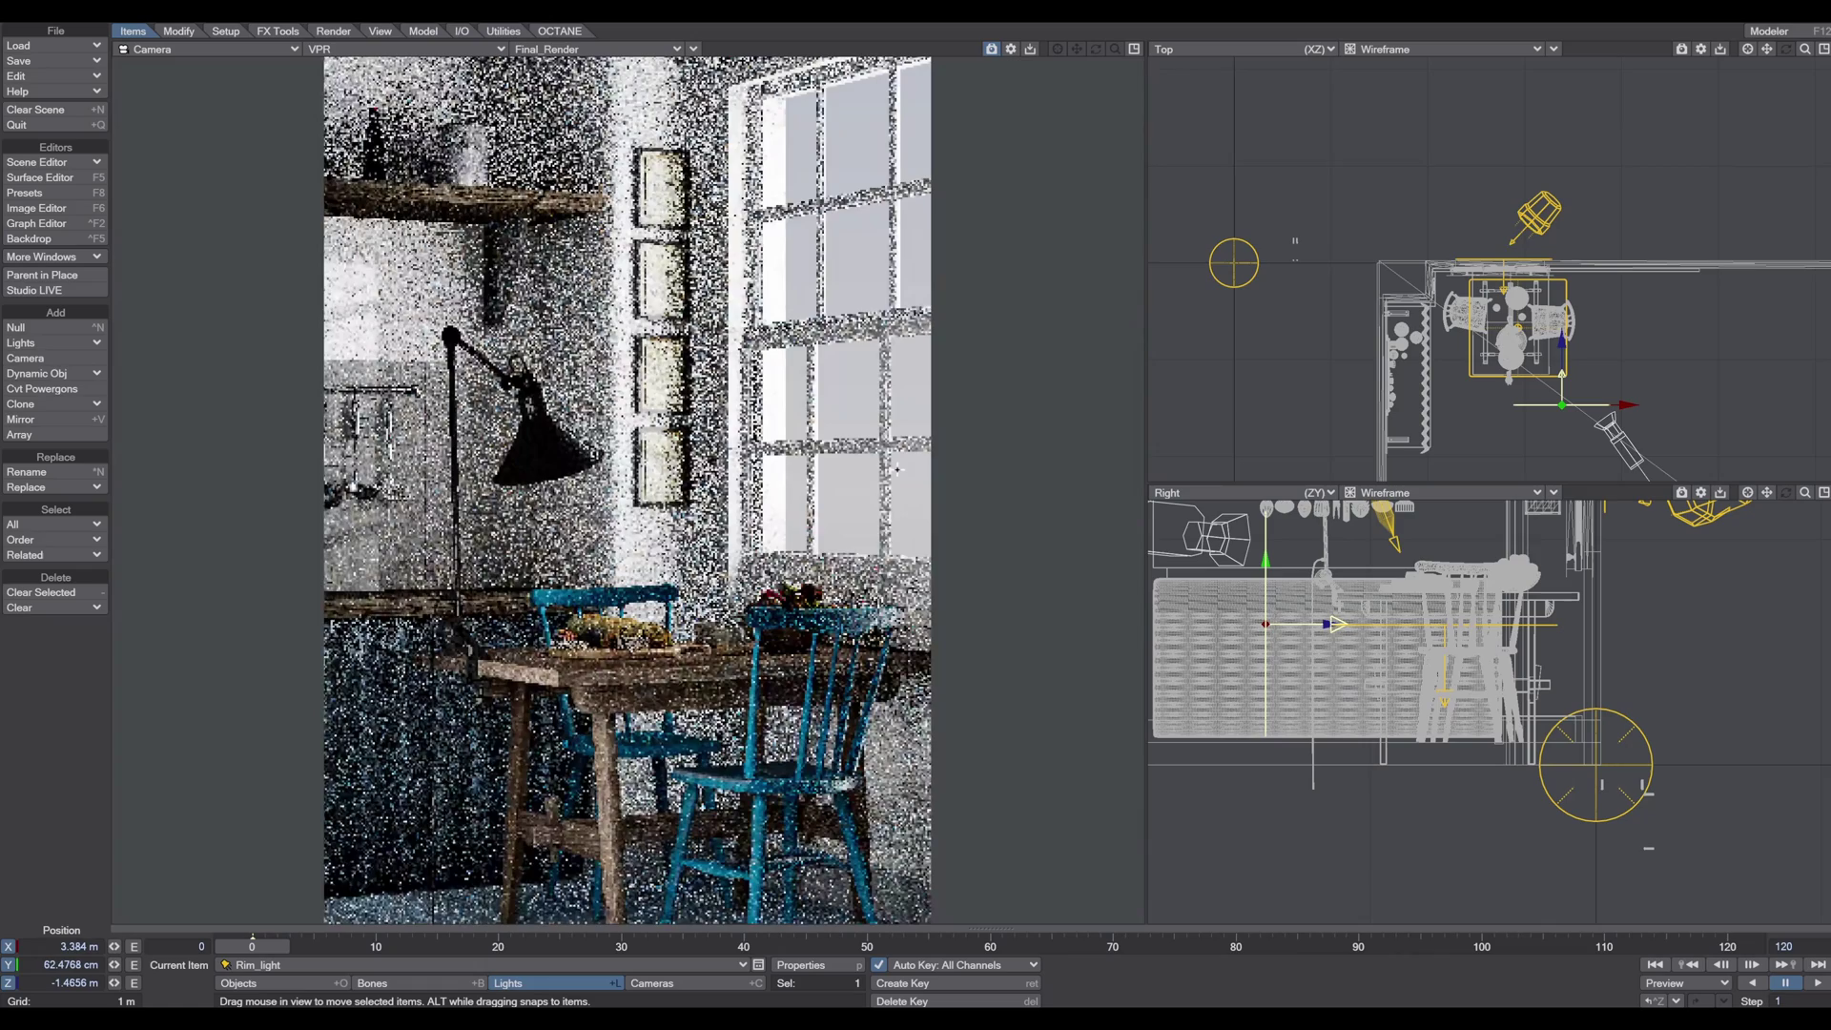
{"action": "left_click_drag", "start_coordinate": [1331, 624], "coordinate": [1331, 559]}
{"action": "left_click_drag", "start_coordinate": [1595, 372], "coordinate": [1569, 382]}
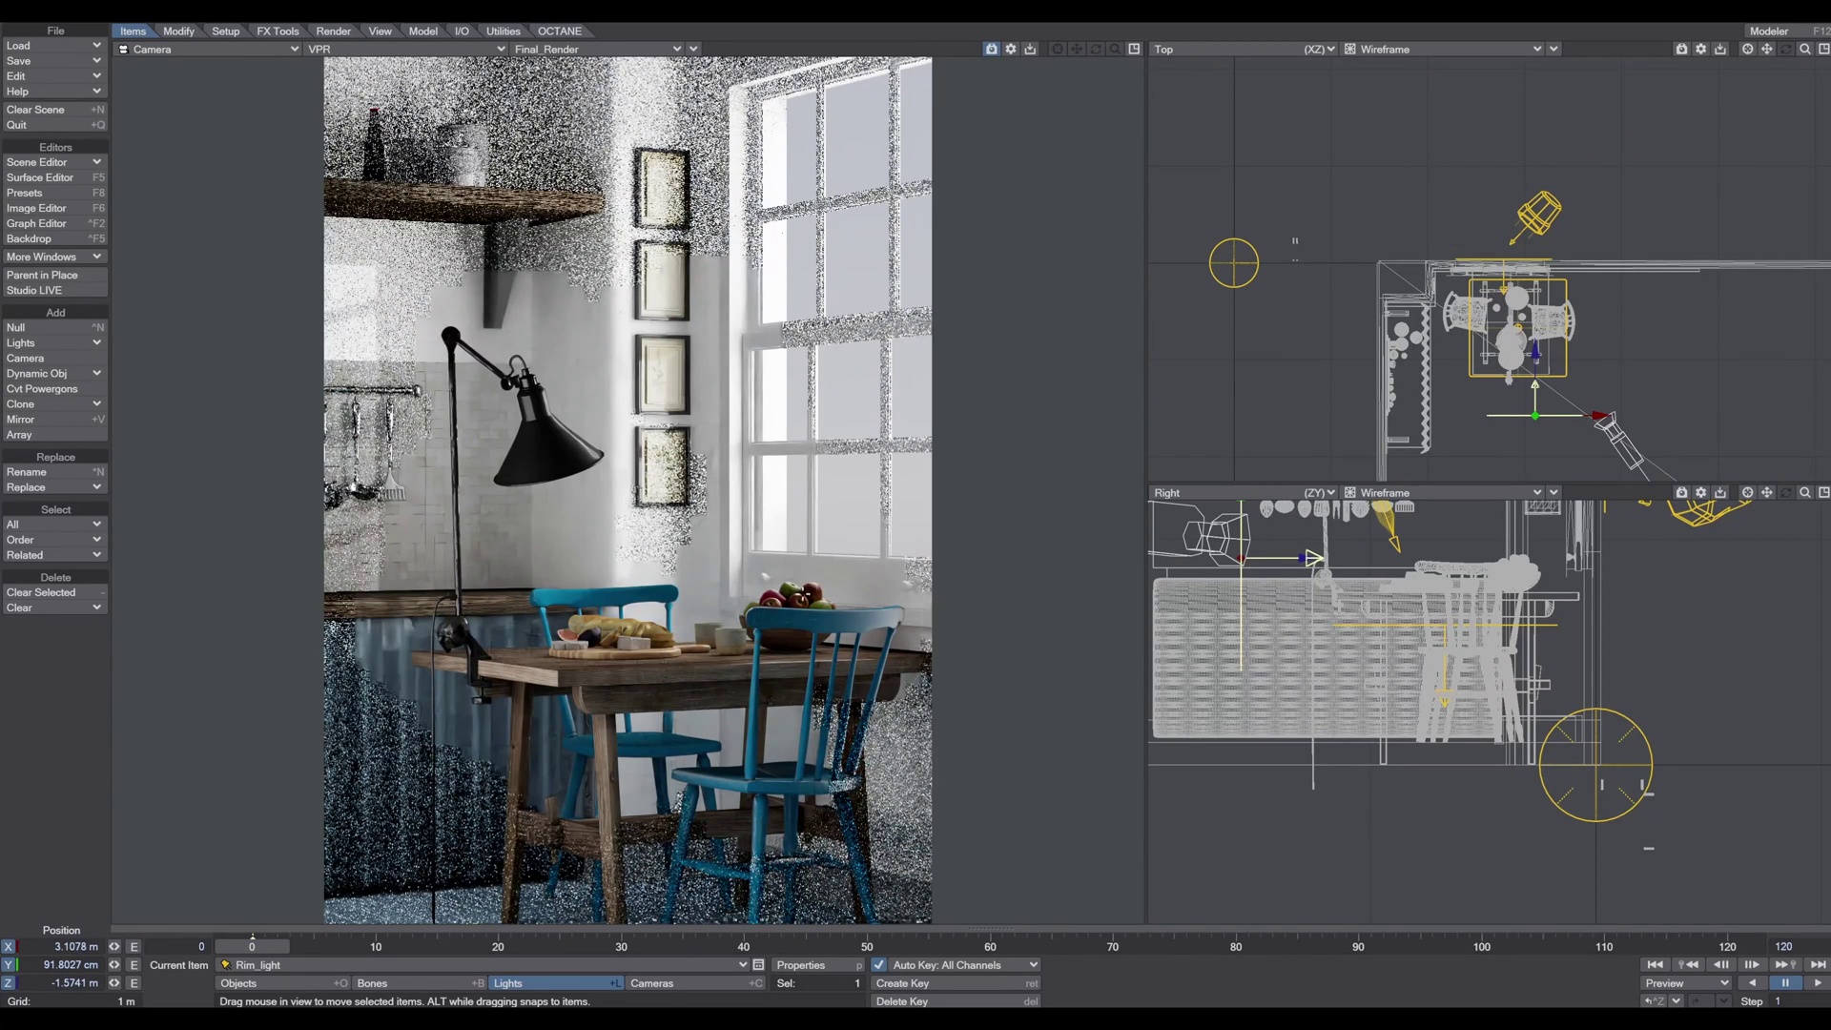
Step: Return the view to textured shaded wireframe and add an area light named Apple_Light
{"action": "left_click", "coordinate": [386, 49]}
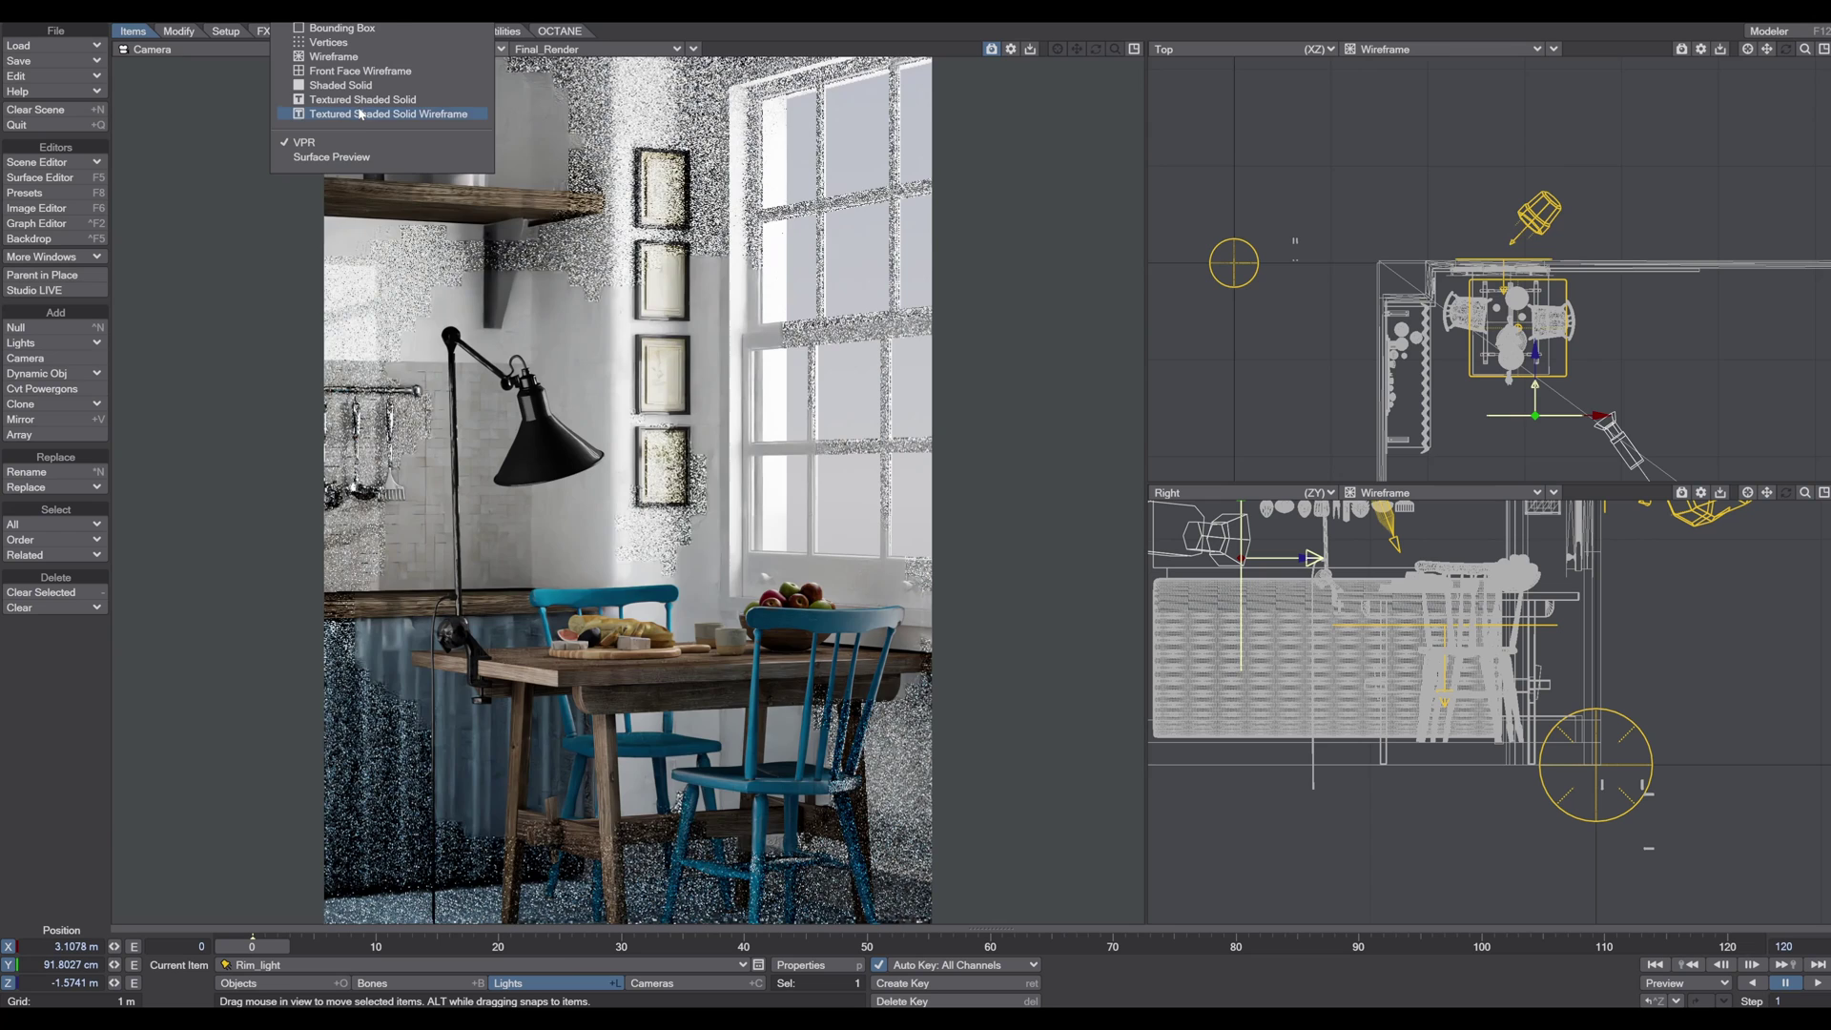
{"action": "left_click", "coordinate": [361, 113]}
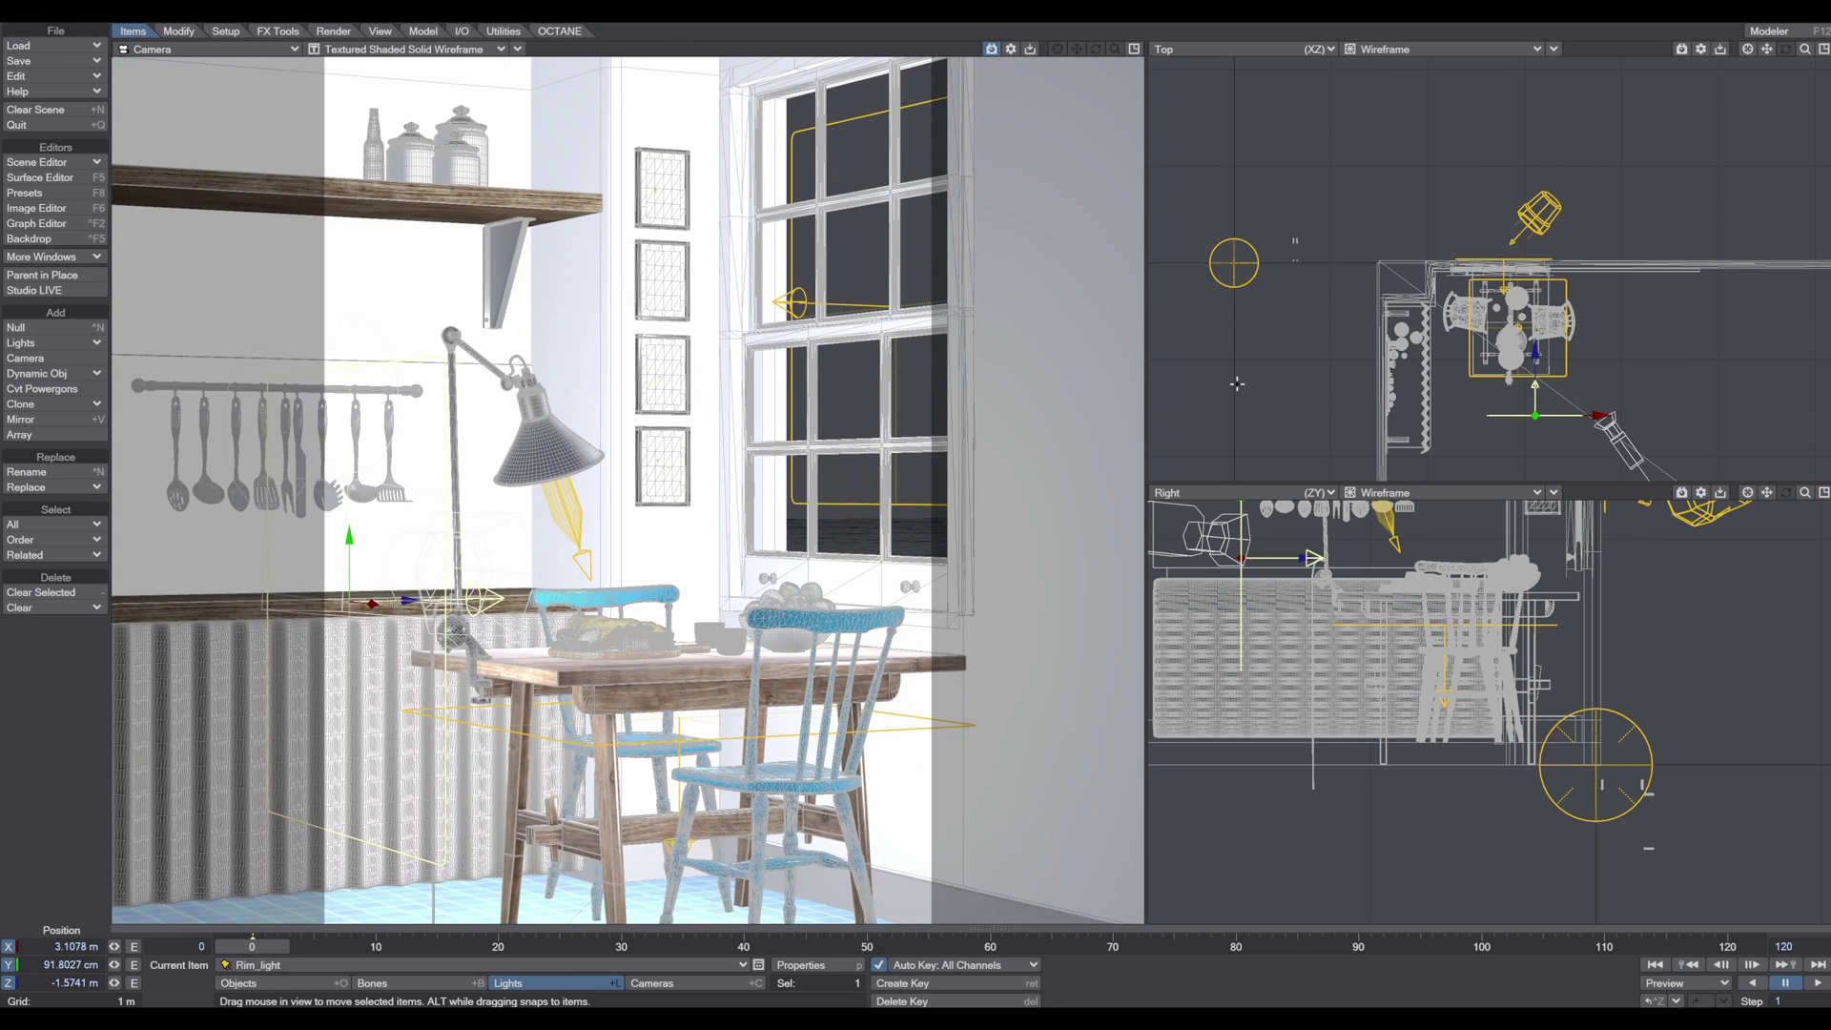
{"action": "left_click", "coordinate": [48, 342]}
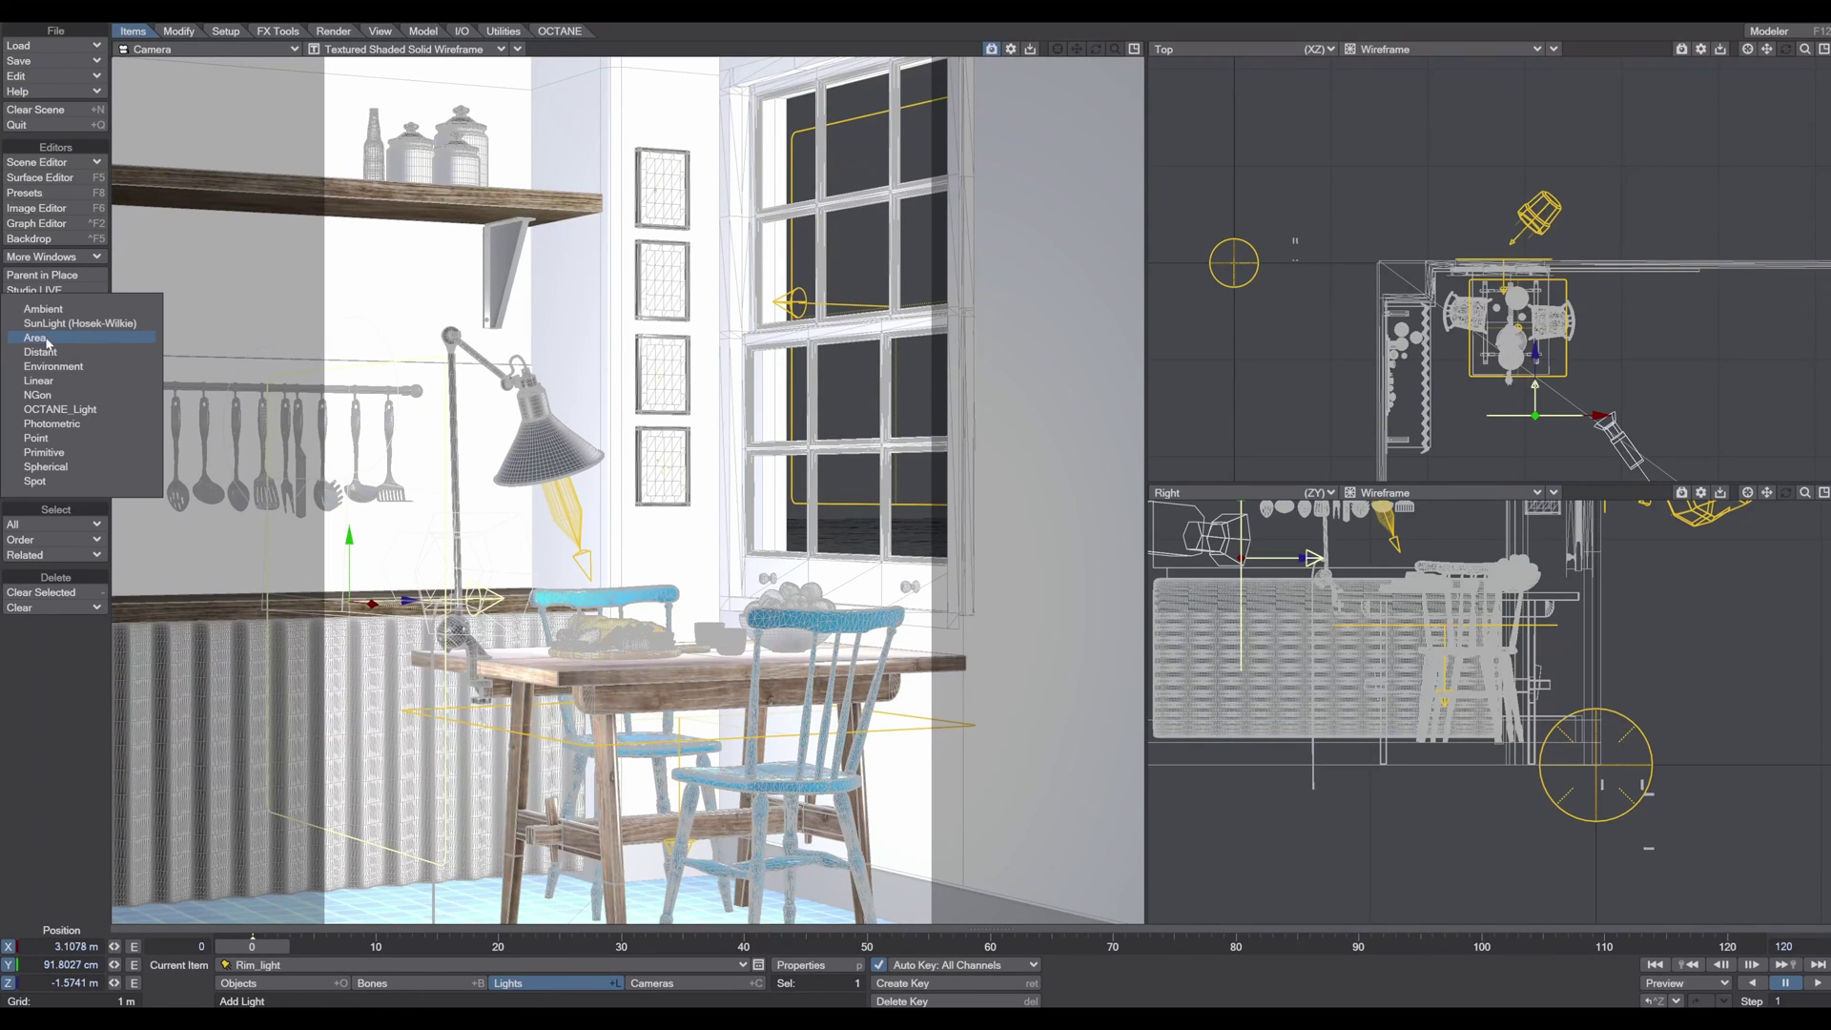
{"action": "left_click", "coordinate": [47, 339]}
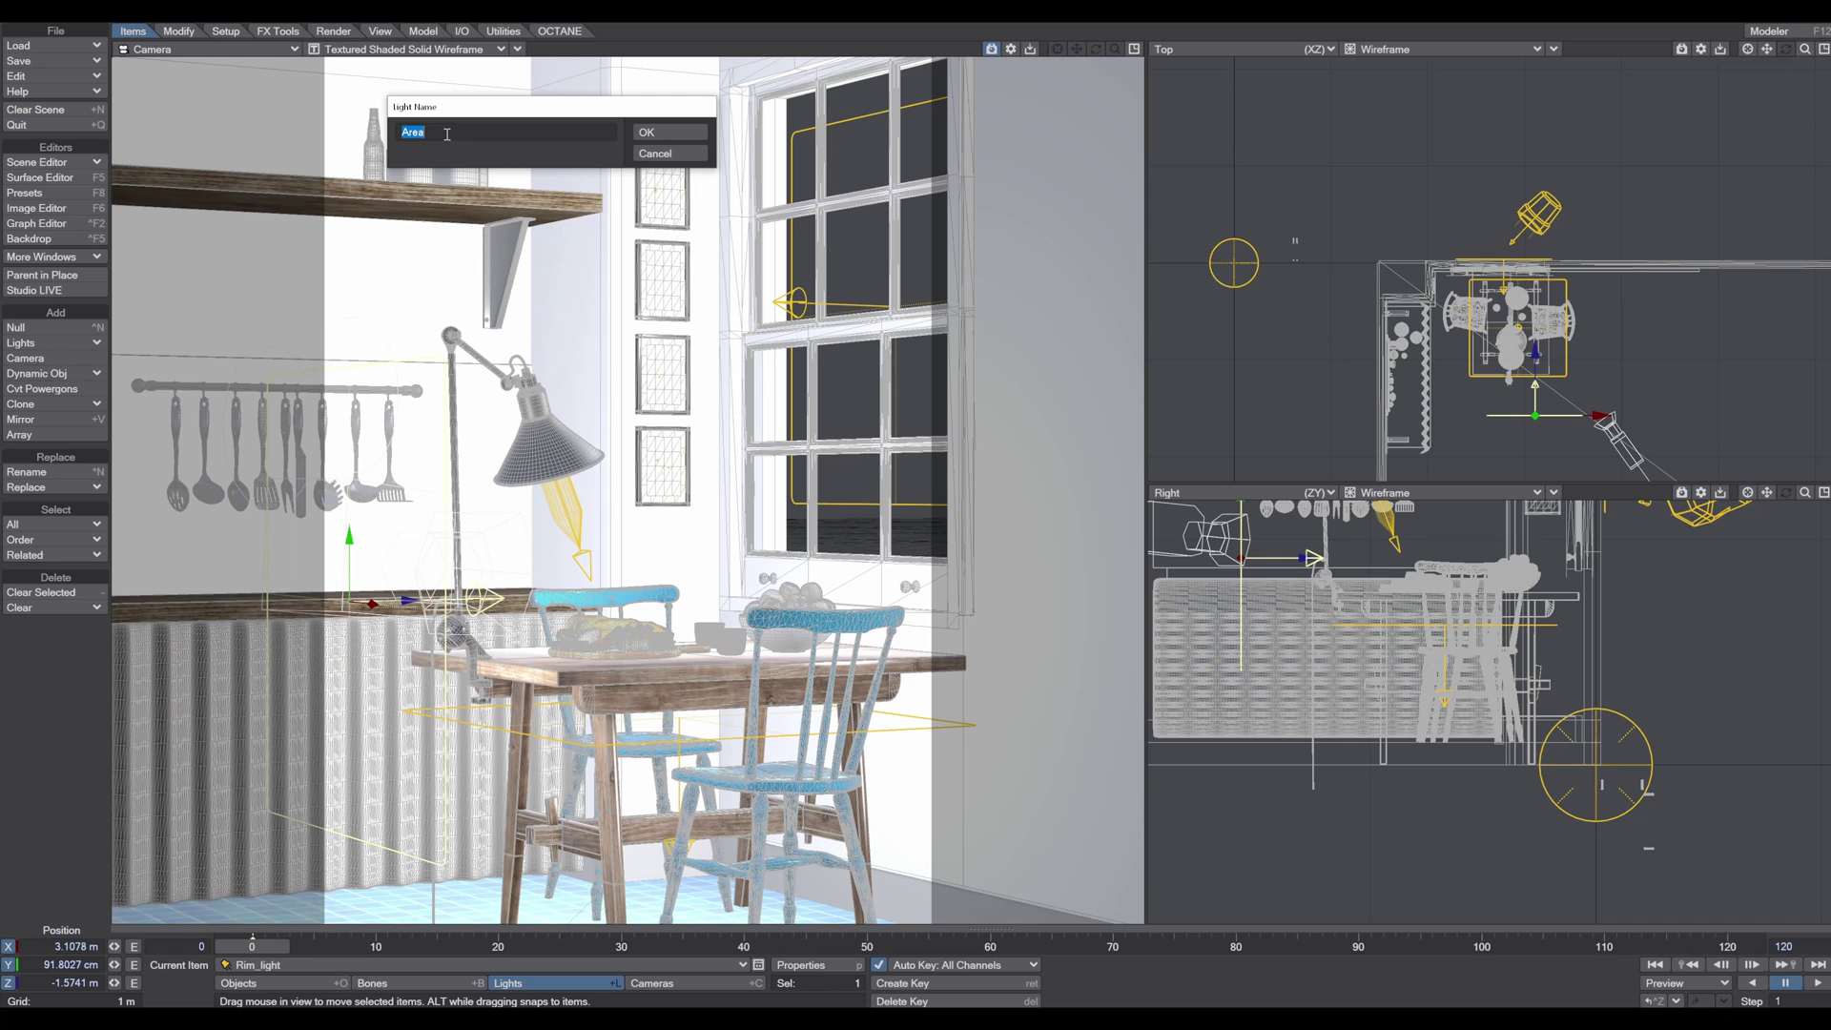
{"action": "type", "text": "Apple_Light"}
{"action": "left_click", "coordinate": [672, 129]}
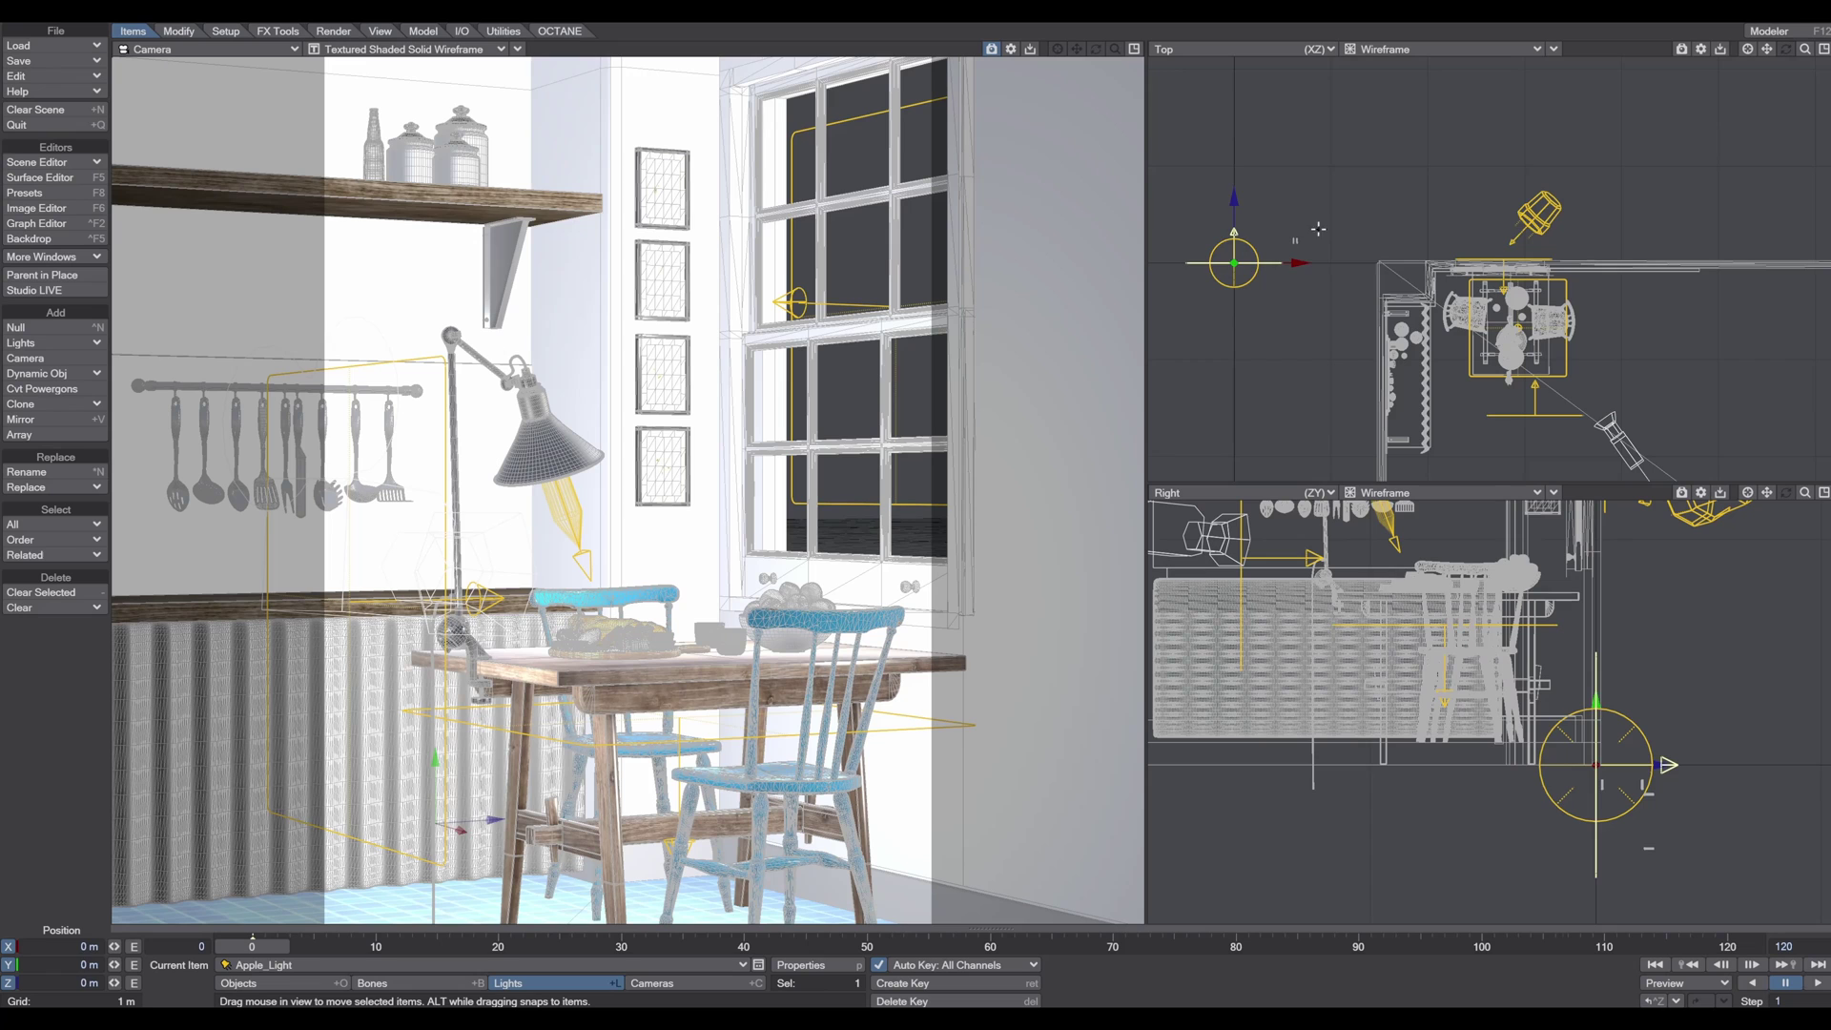
Step: Raise Apple_Light above the table near the window and open its properties
{"action": "left_click_drag", "start_coordinate": [1335, 300], "coordinate": [1514, 277]}
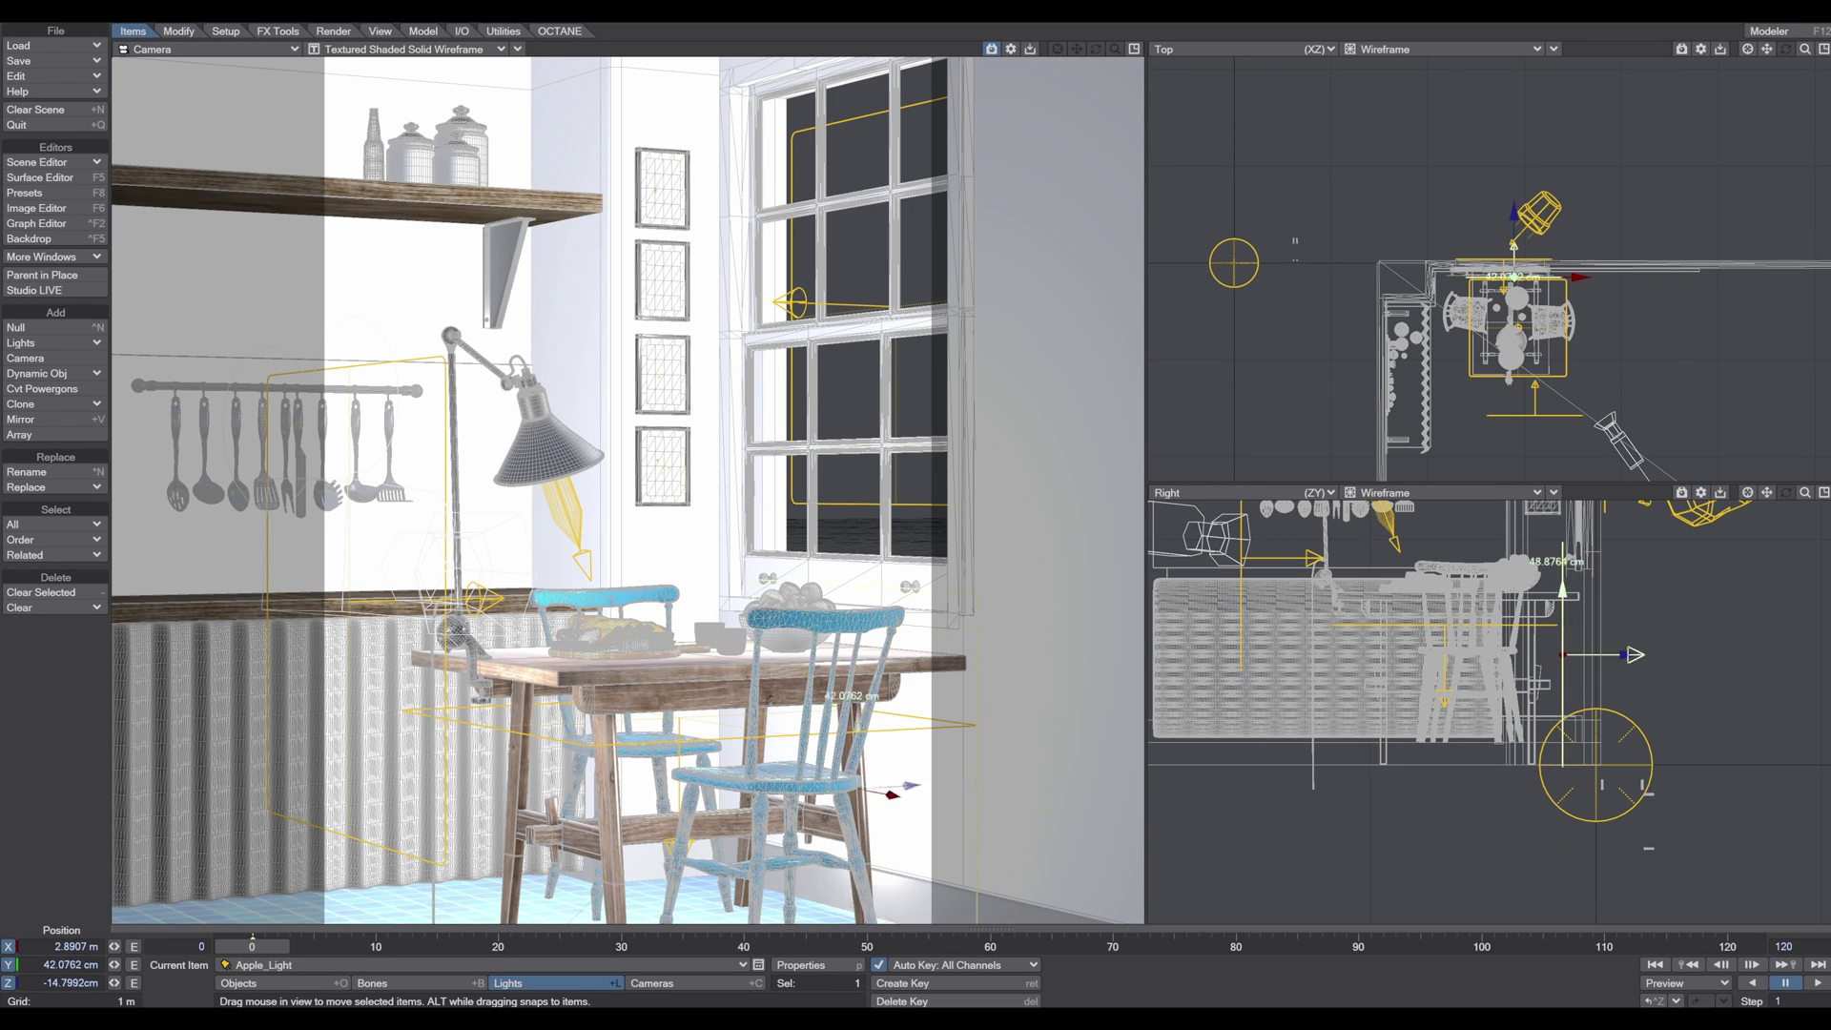
{"action": "left_click_drag", "start_coordinate": [1562, 704], "coordinate": [1564, 550]}
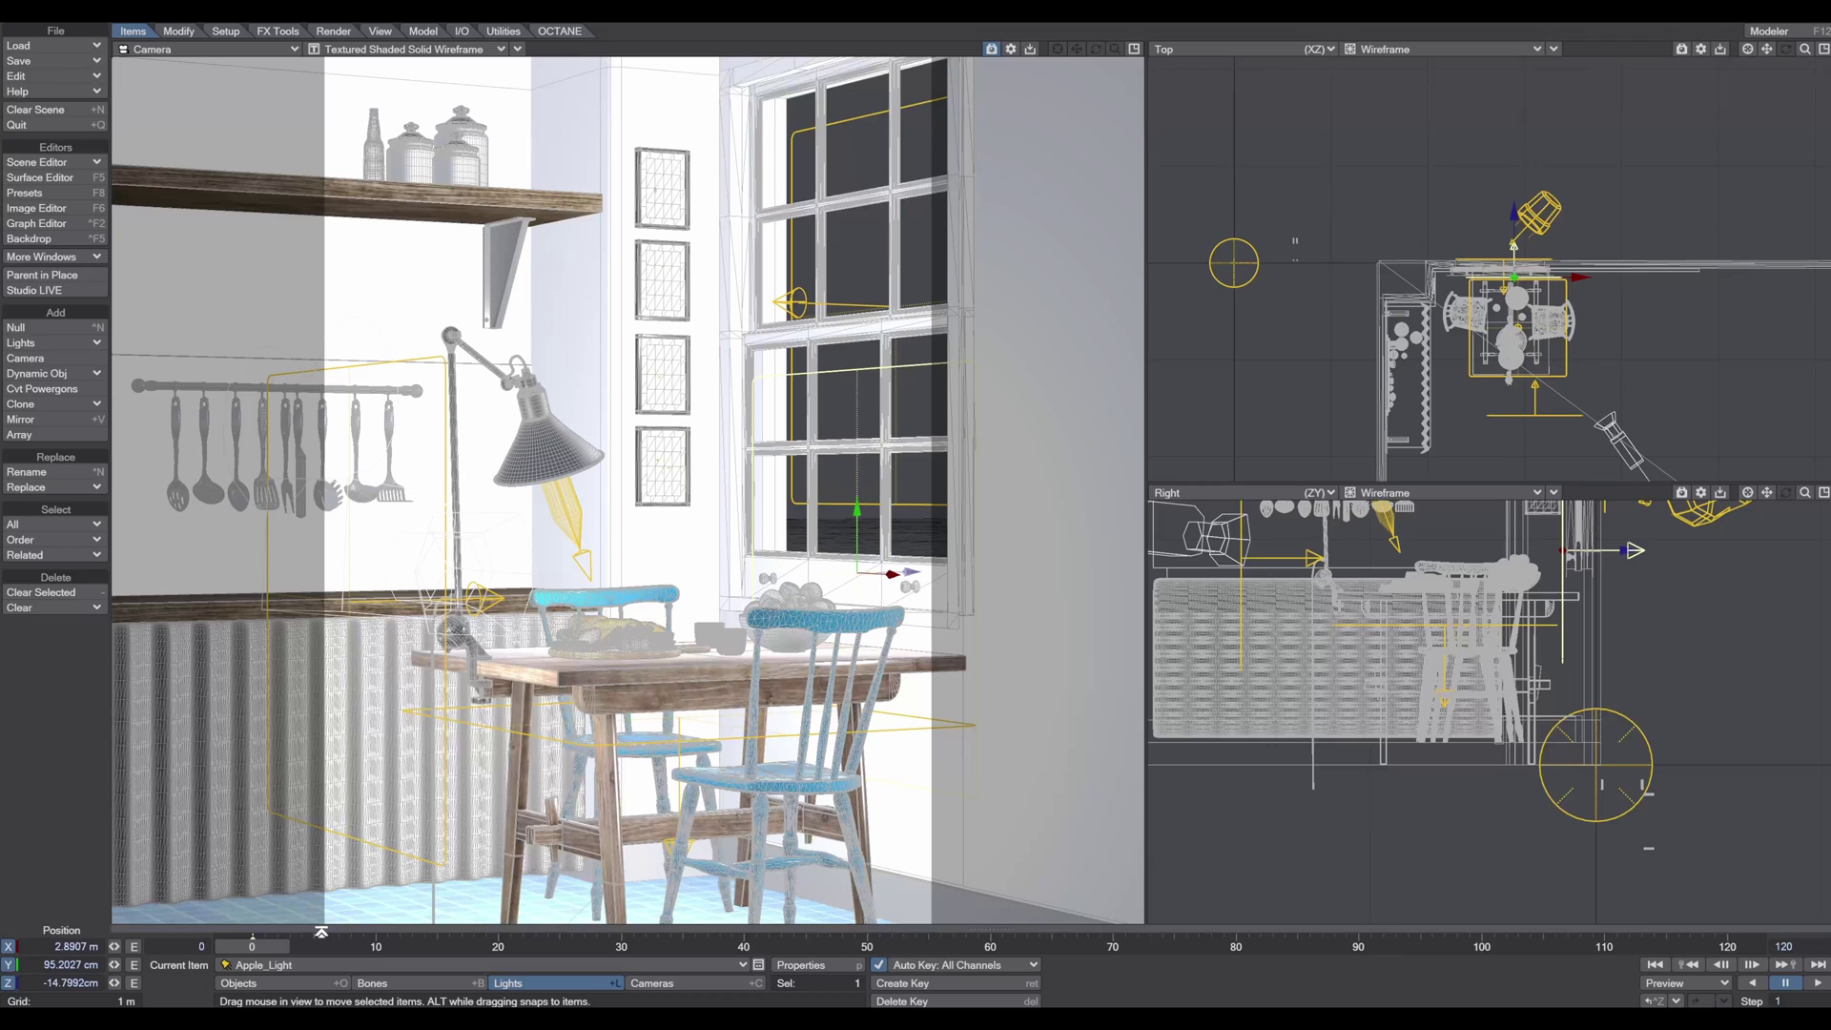
{"action": "key", "text": "y"}
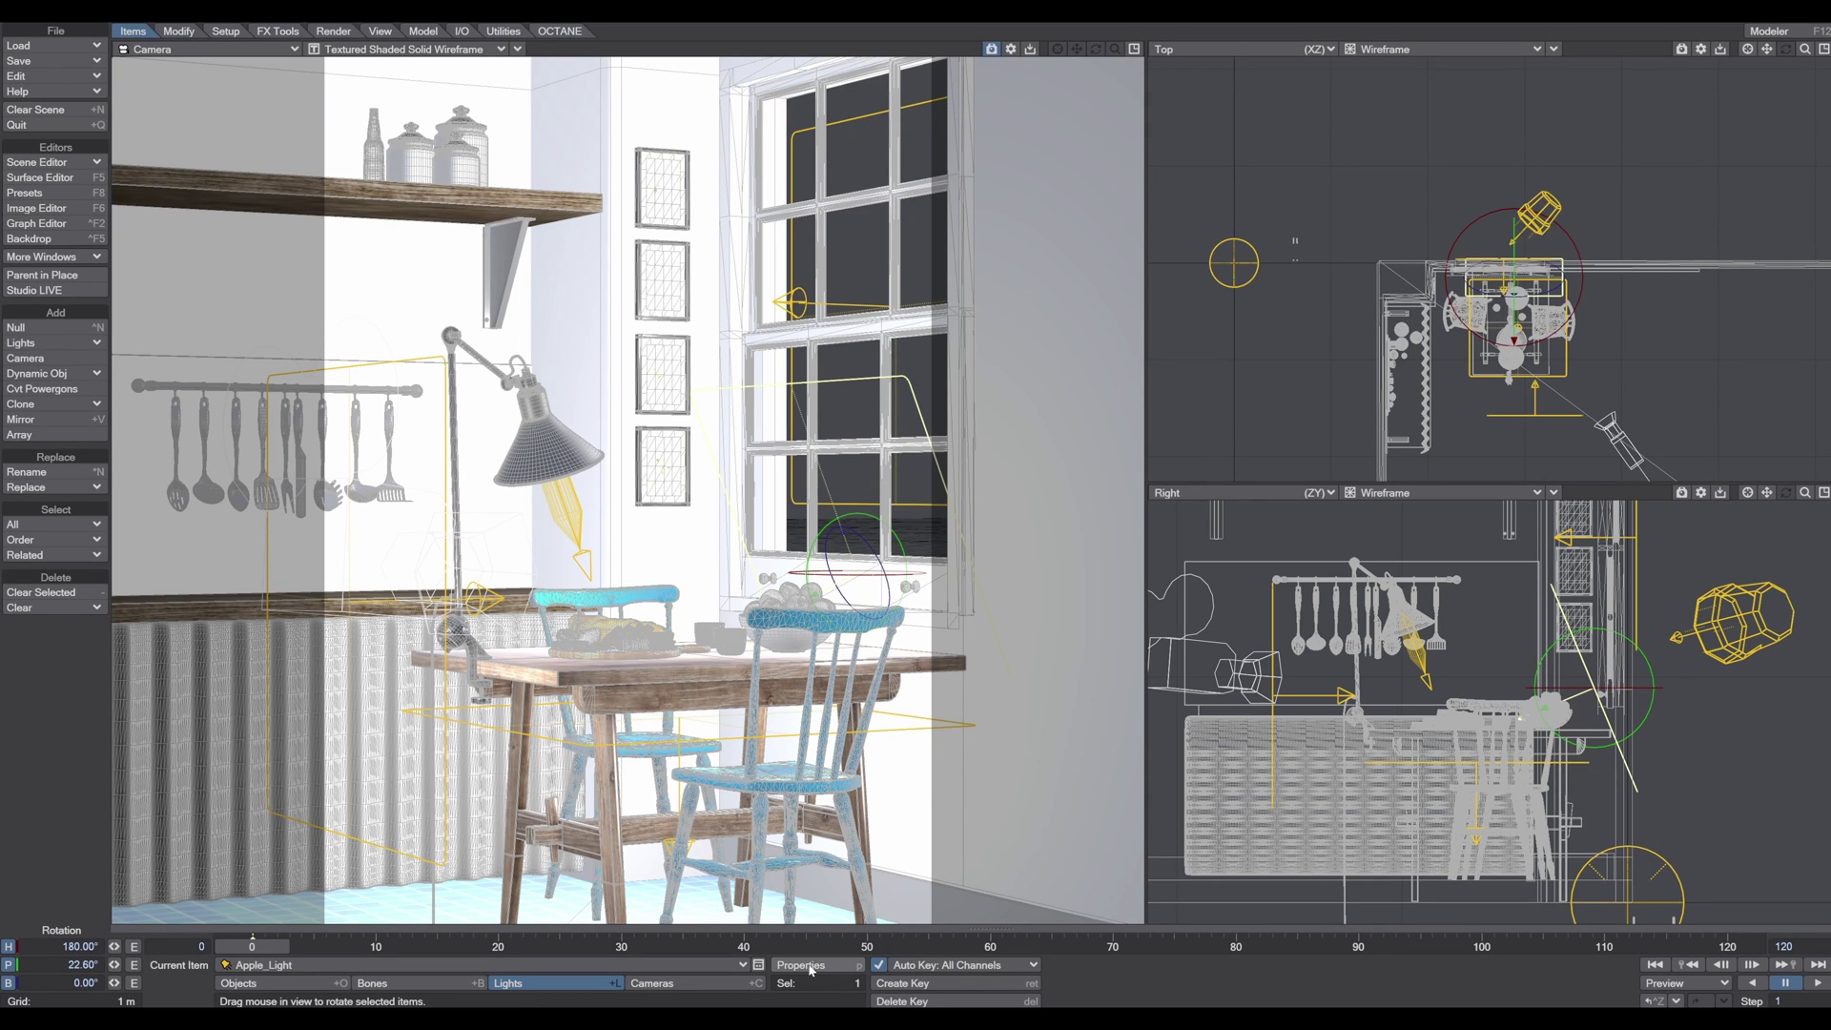
{"action": "left_click", "coordinate": [811, 967]}
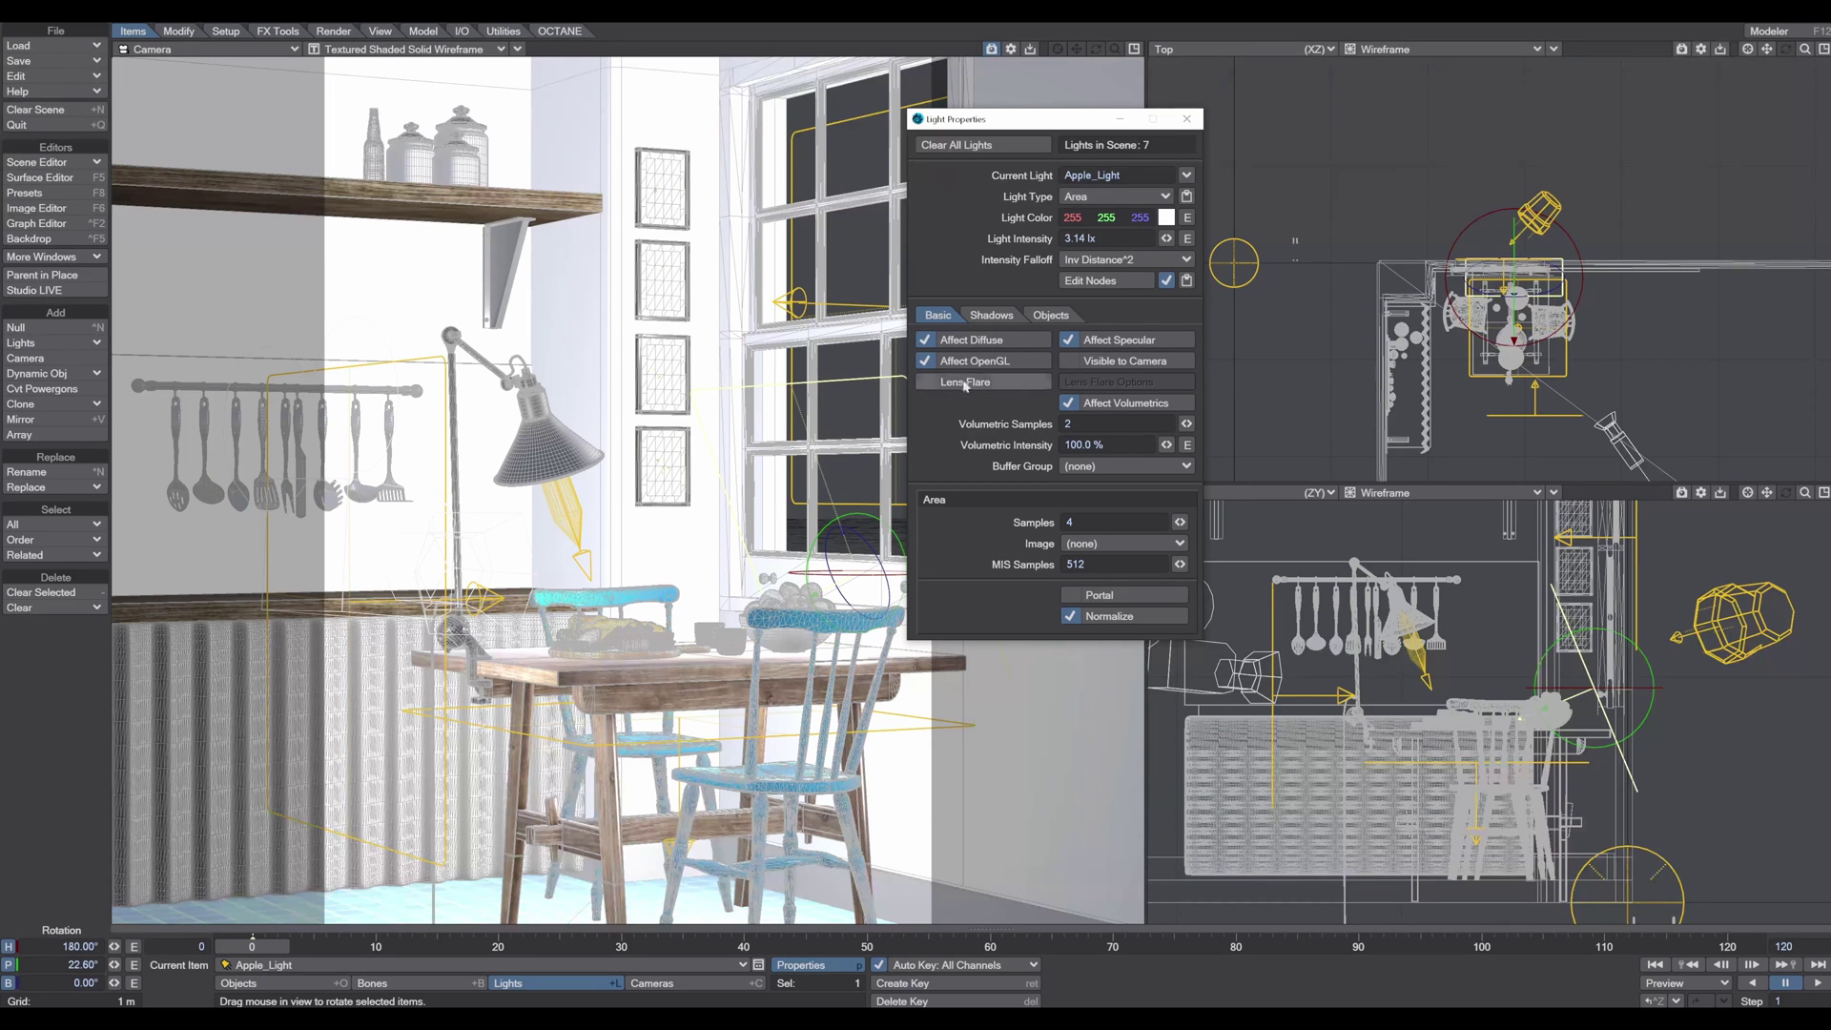
Step: Exclude every object in Apple_Light's Objects list
{"action": "left_click", "coordinate": [1053, 315]}
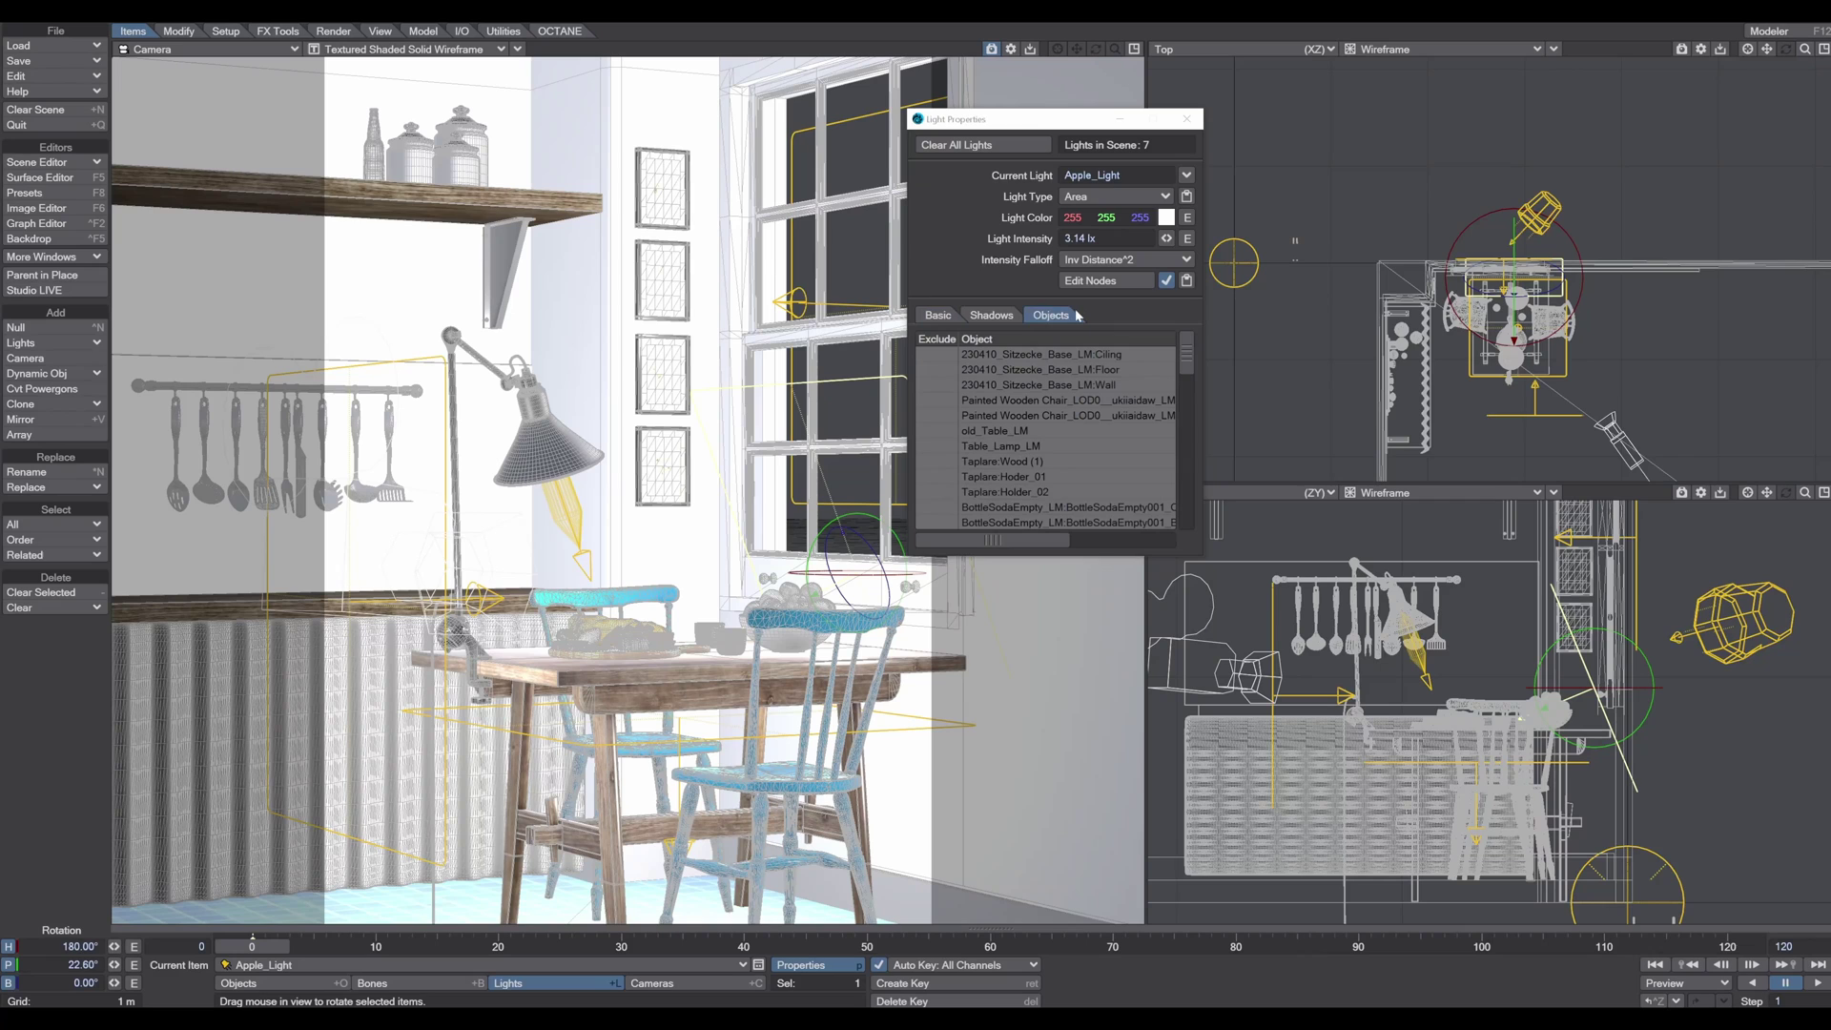
{"action": "left_click", "coordinate": [1059, 355]}
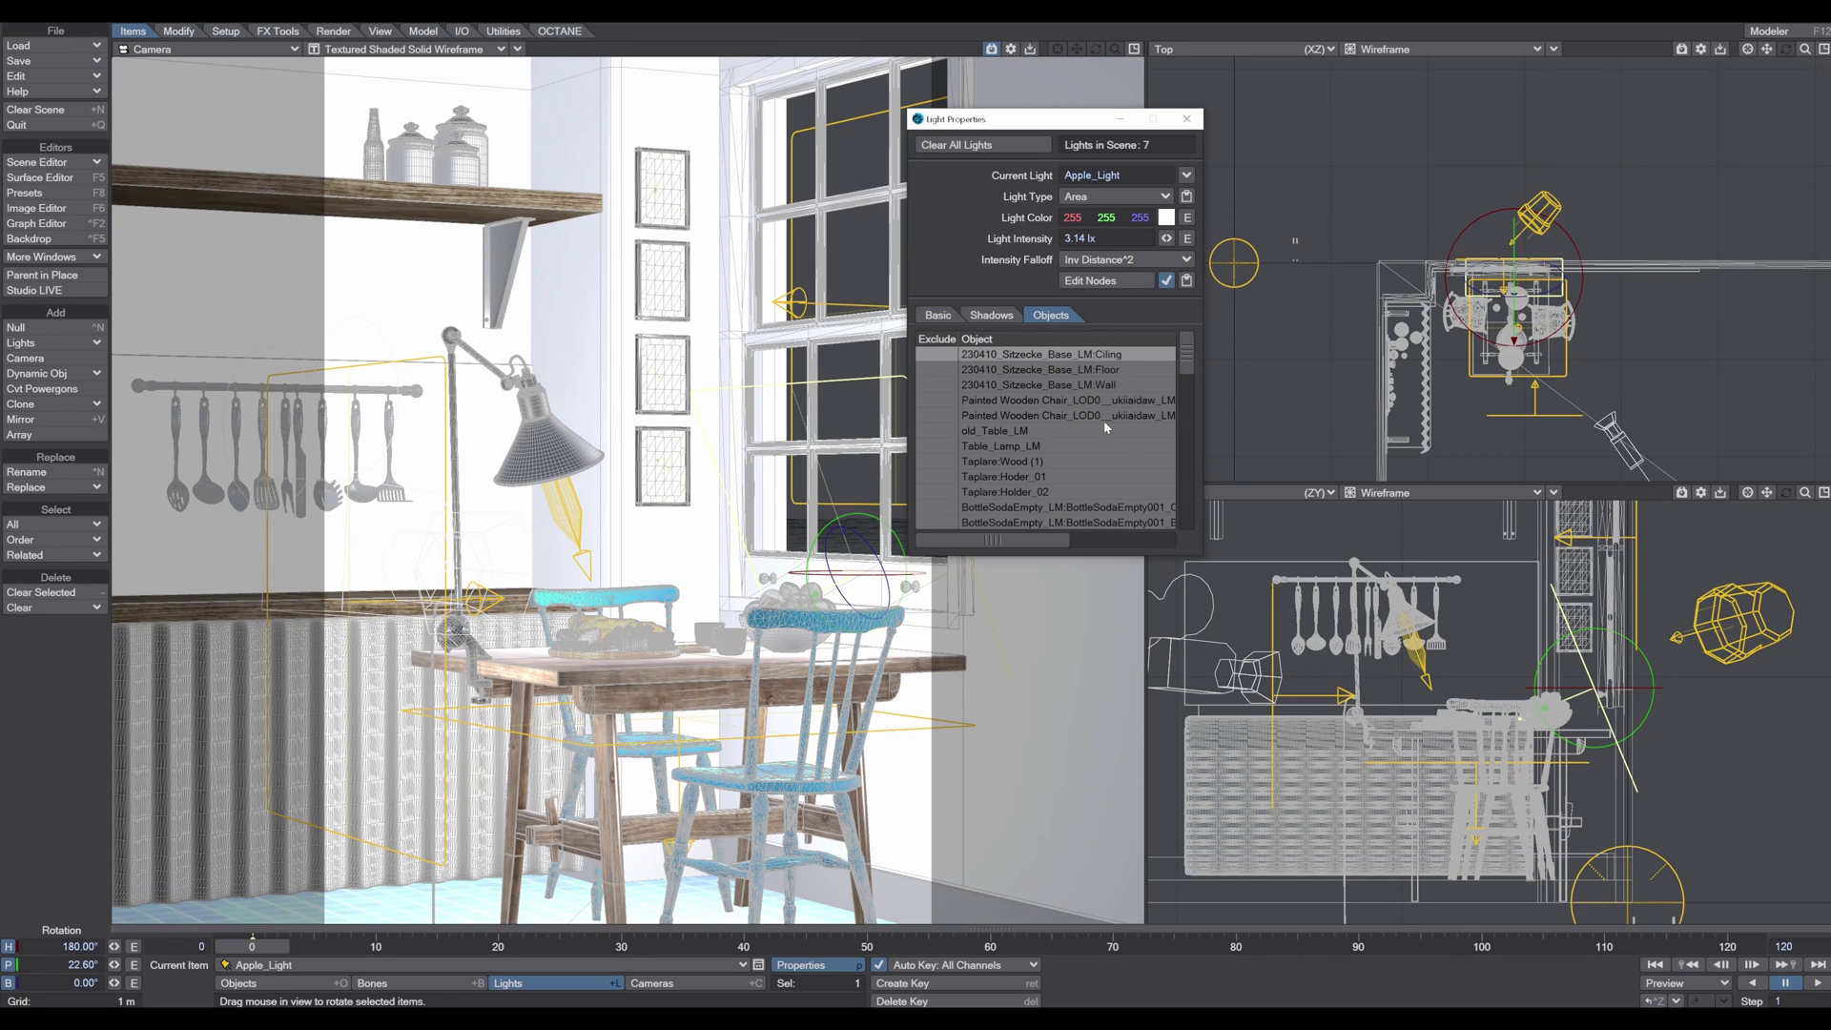
{"action": "scroll", "coordinate": [1106, 428], "scroll_direction": "down", "scroll_amount": 15}
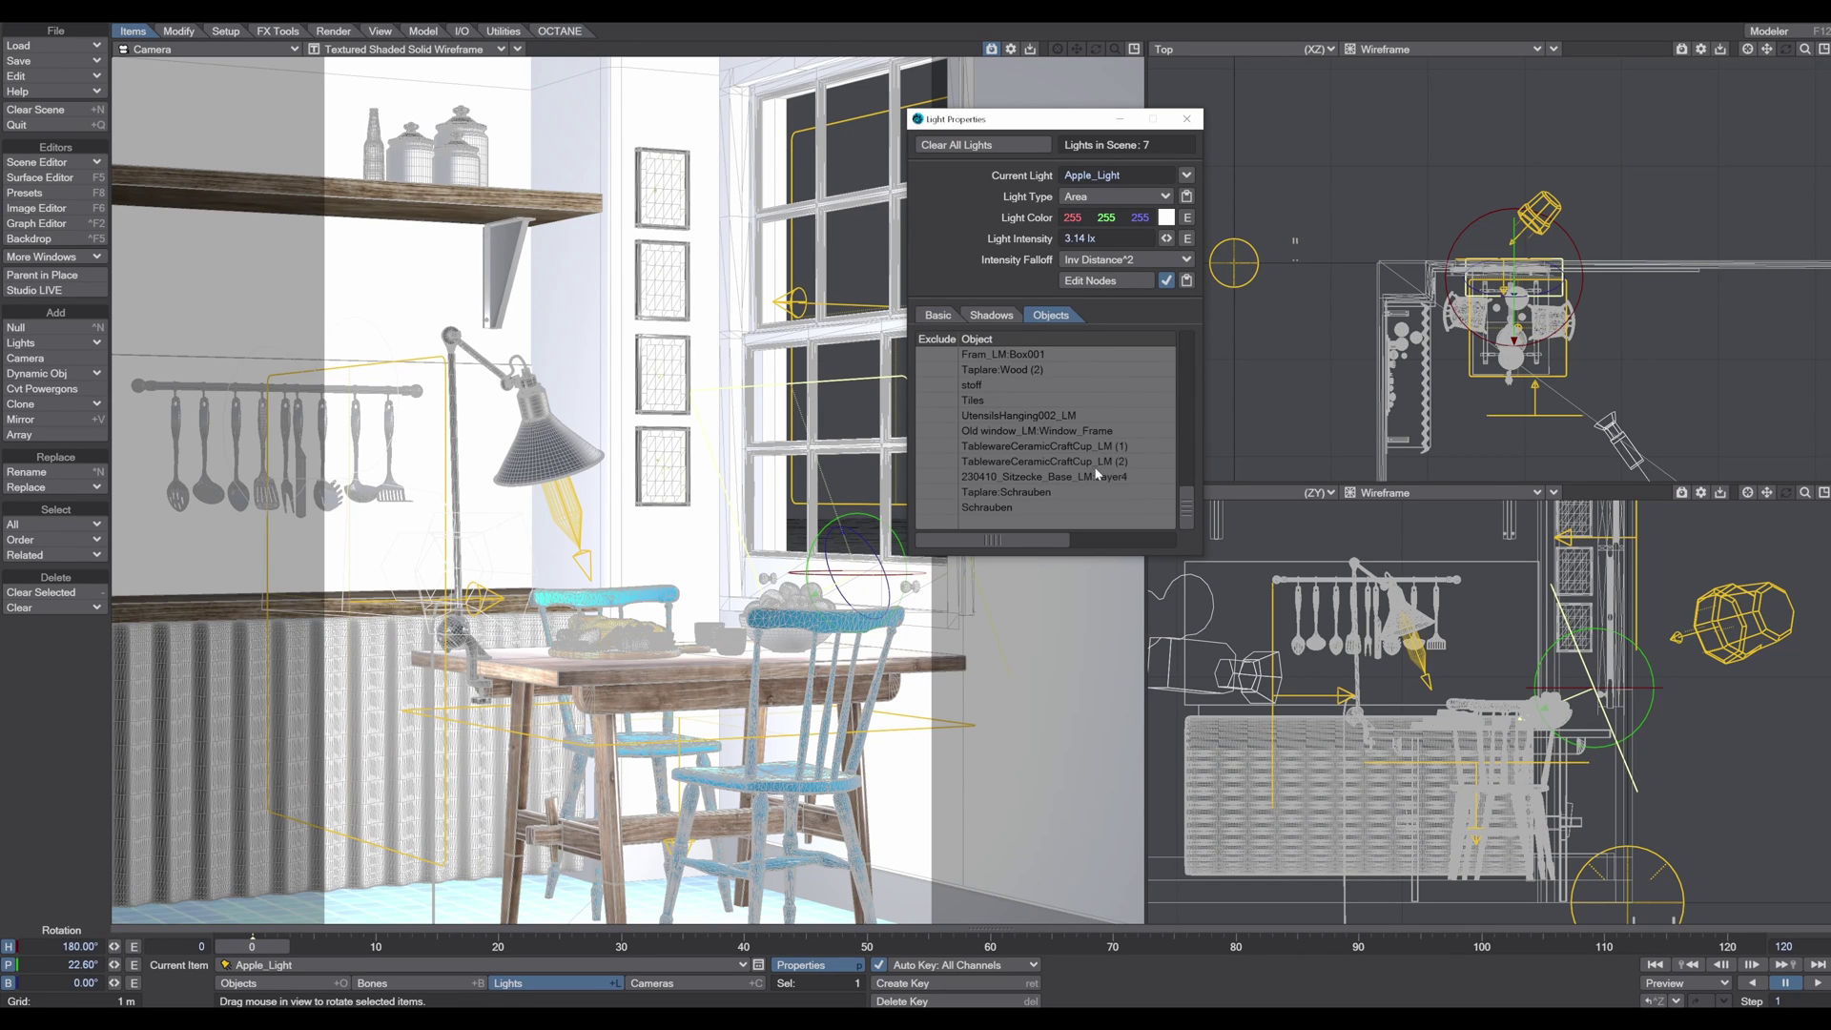
{"action": "left_click", "coordinate": [1009, 508], "text": "shift"}
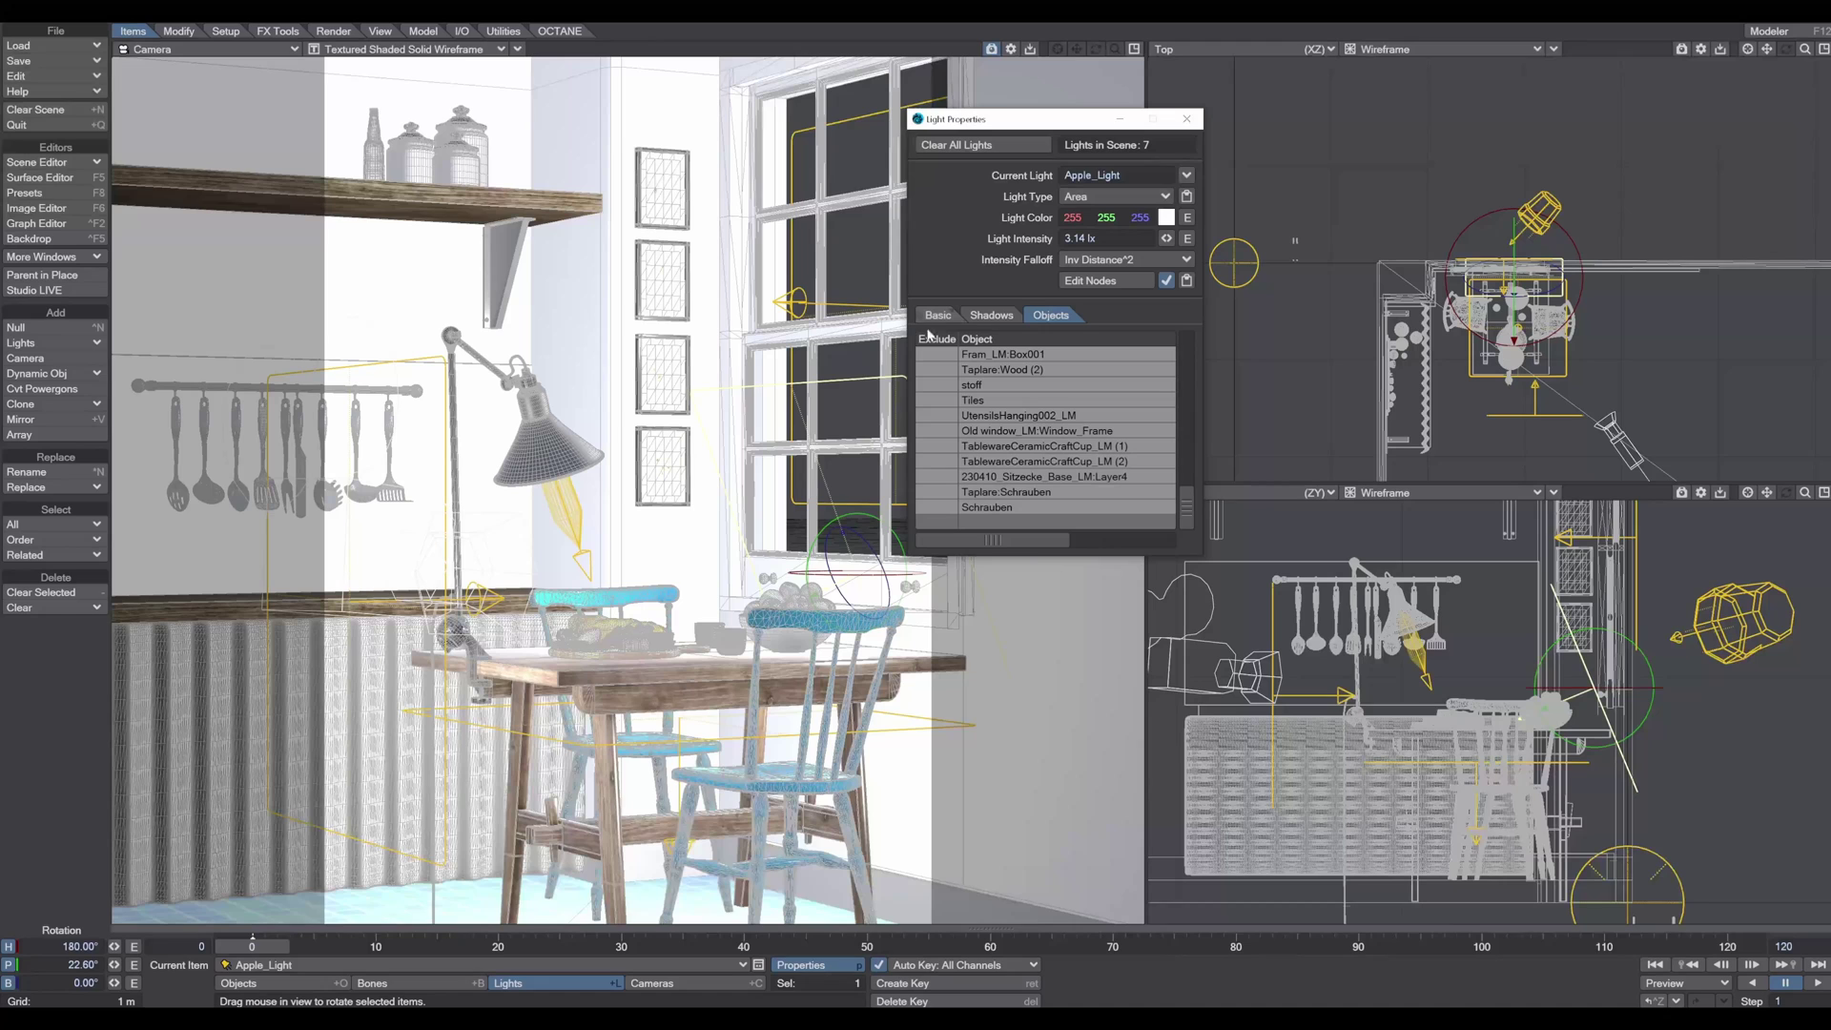
{"action": "left_click", "coordinate": [939, 355]}
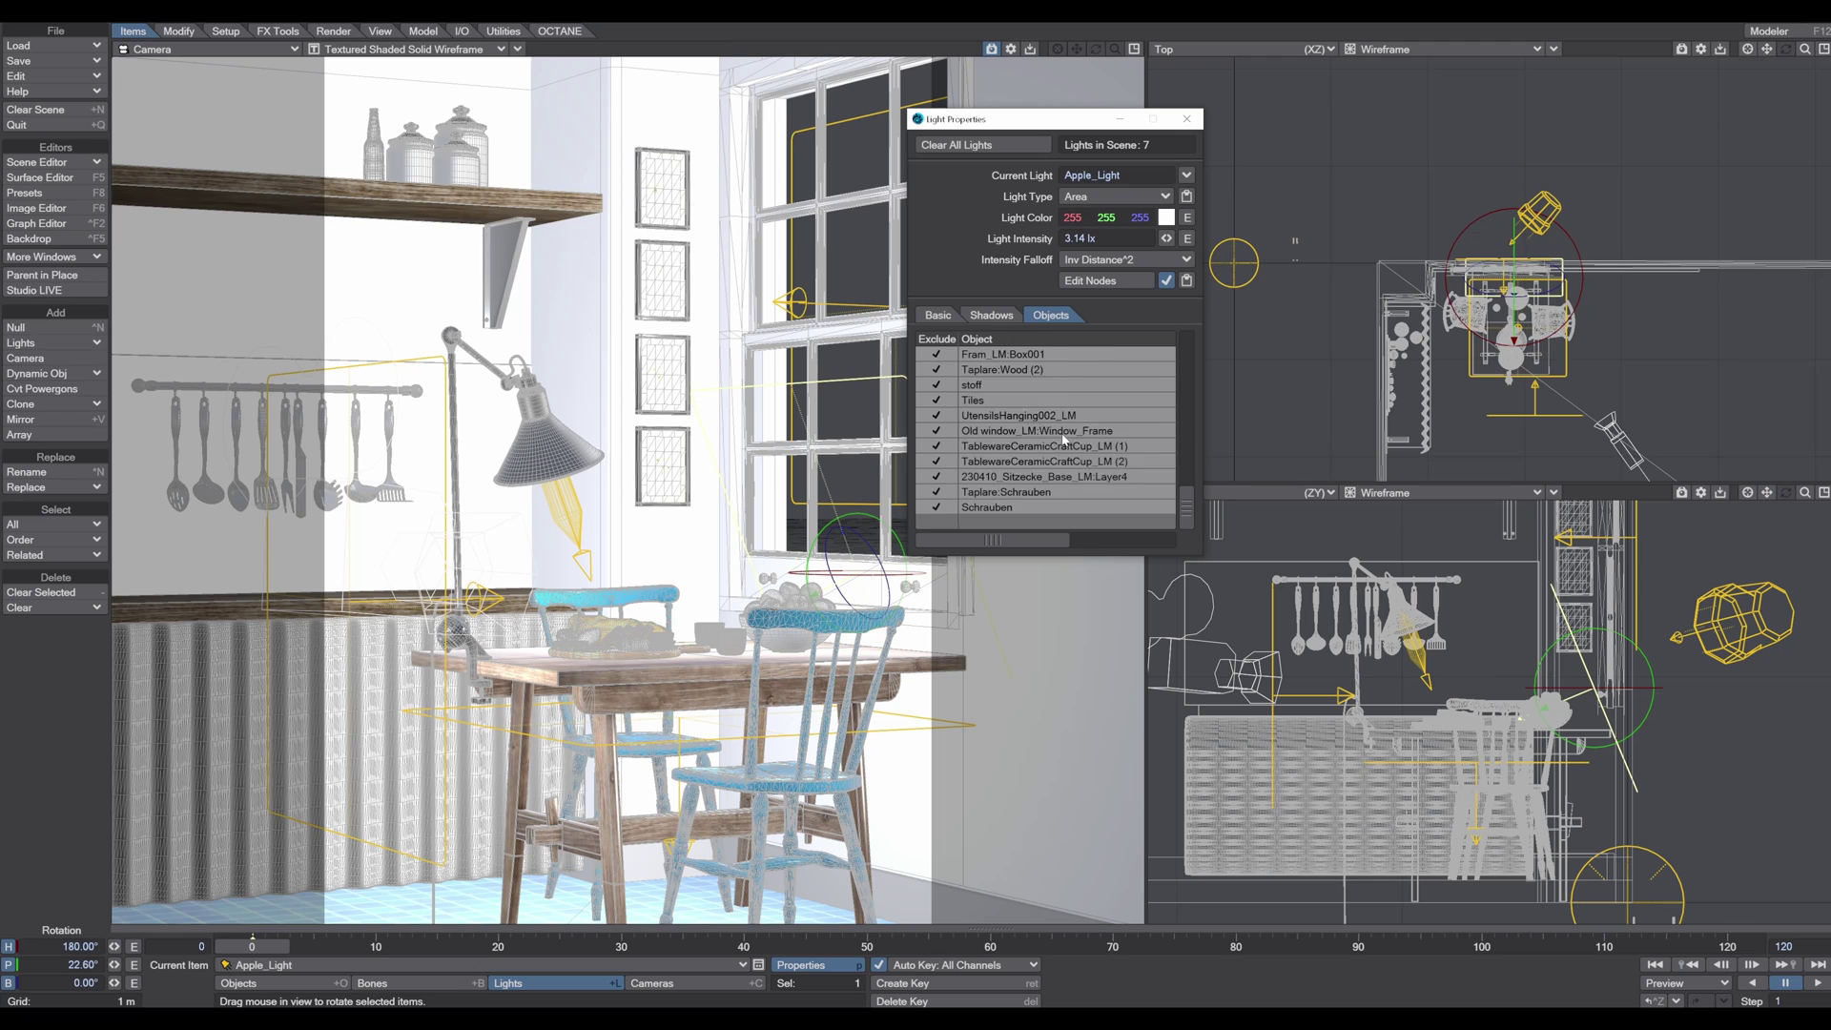
Step: Re-include the FruitBowl and its three Apples objects, then close the properties
{"action": "scroll", "coordinate": [1064, 440], "scroll_direction": "up", "scroll_amount": 10}
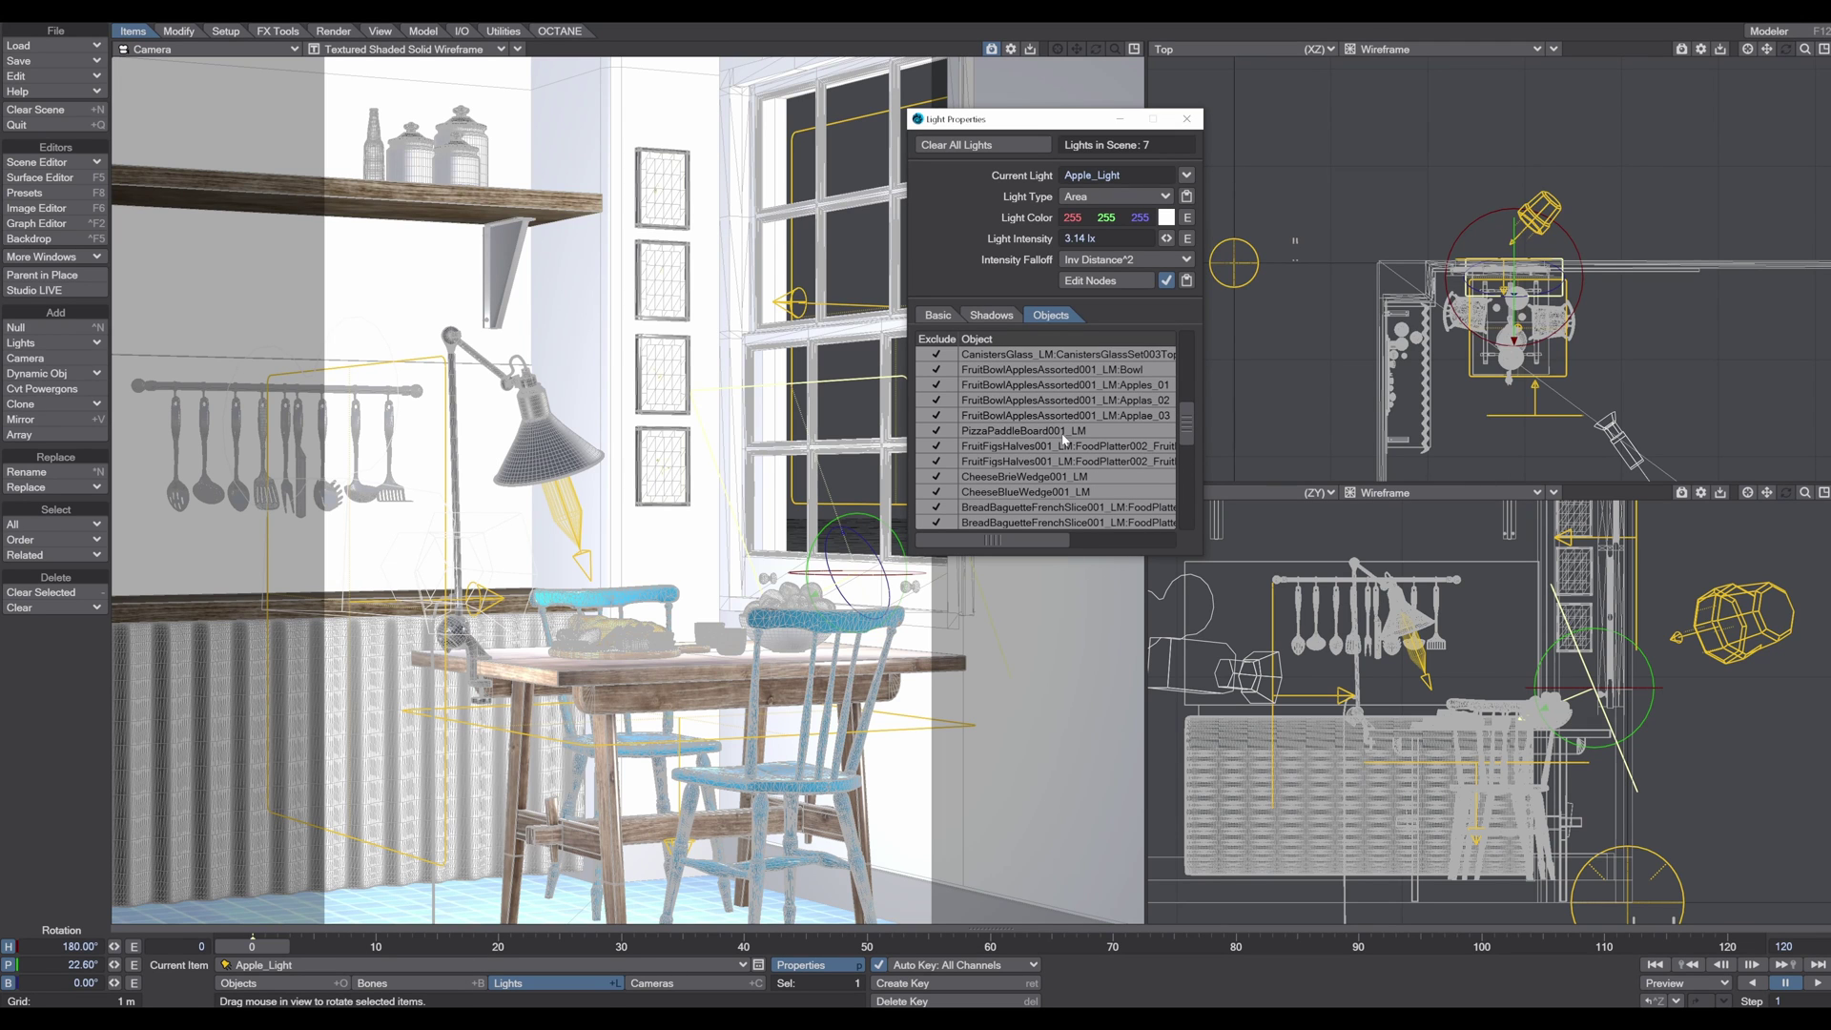
{"action": "left_click", "coordinate": [1080, 430]}
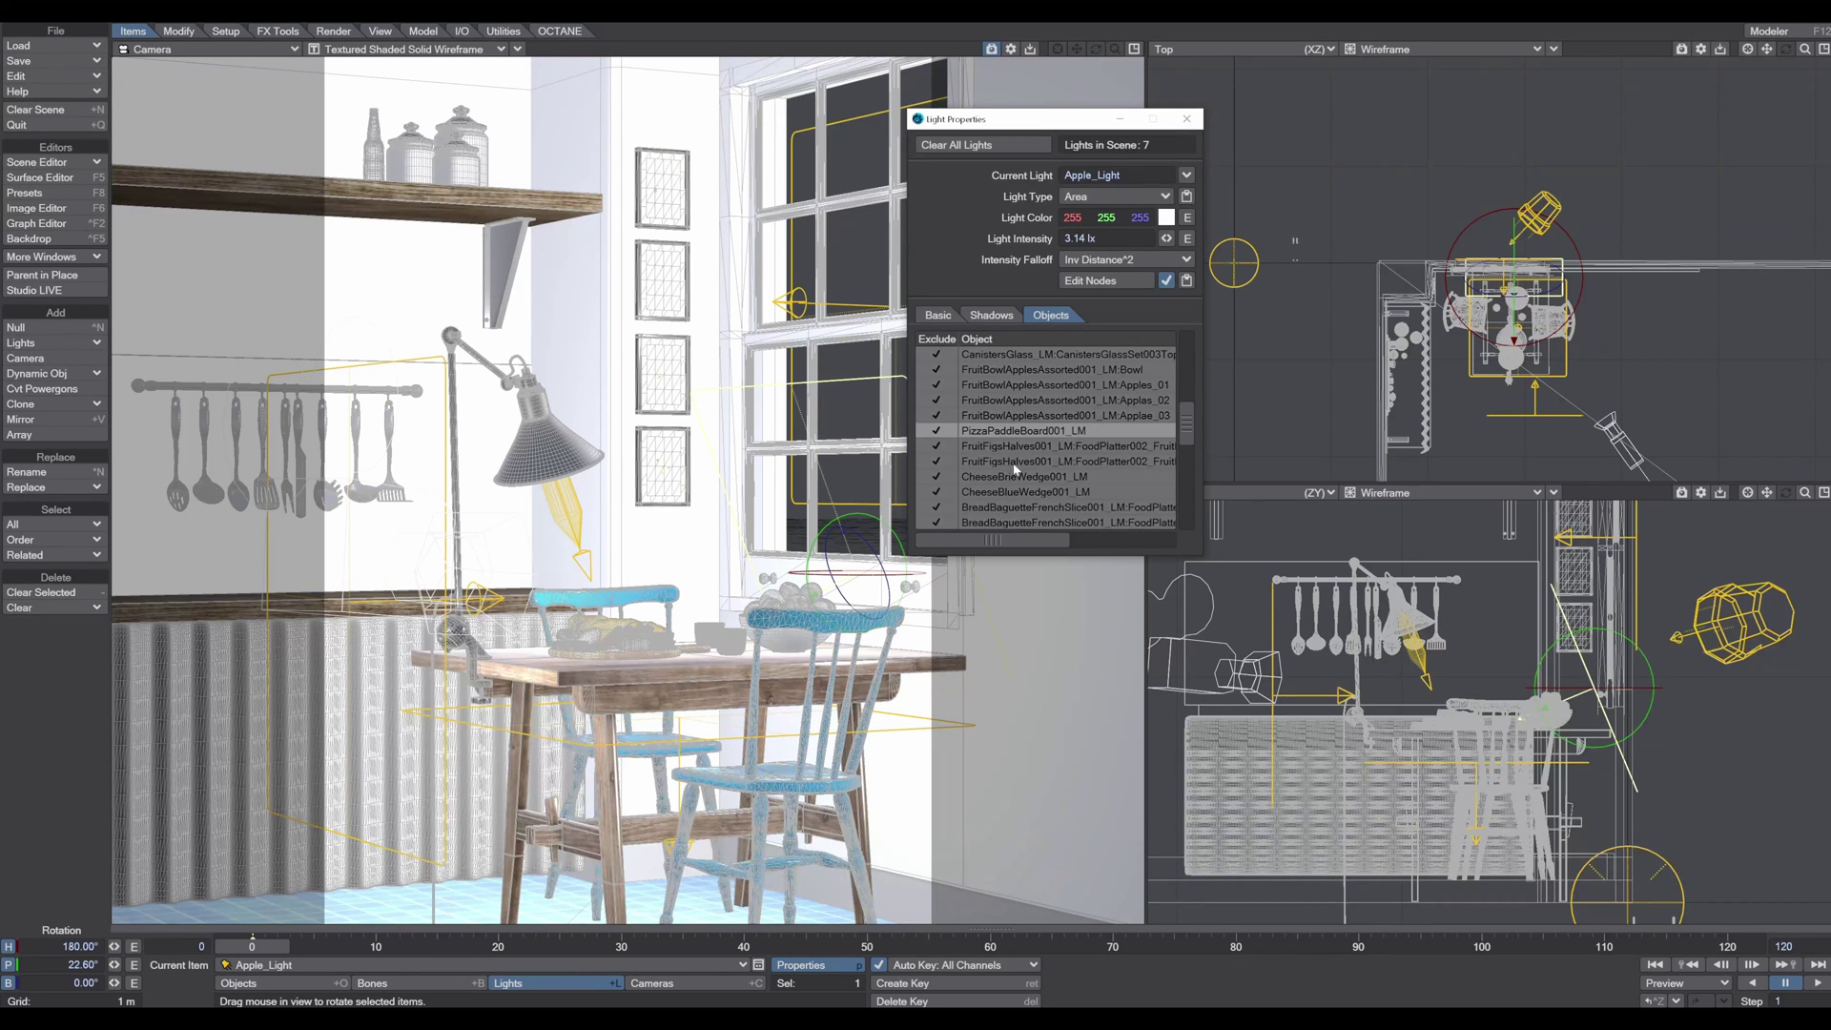
{"action": "scroll", "coordinate": [1020, 470], "scroll_direction": "up", "scroll_amount": 3}
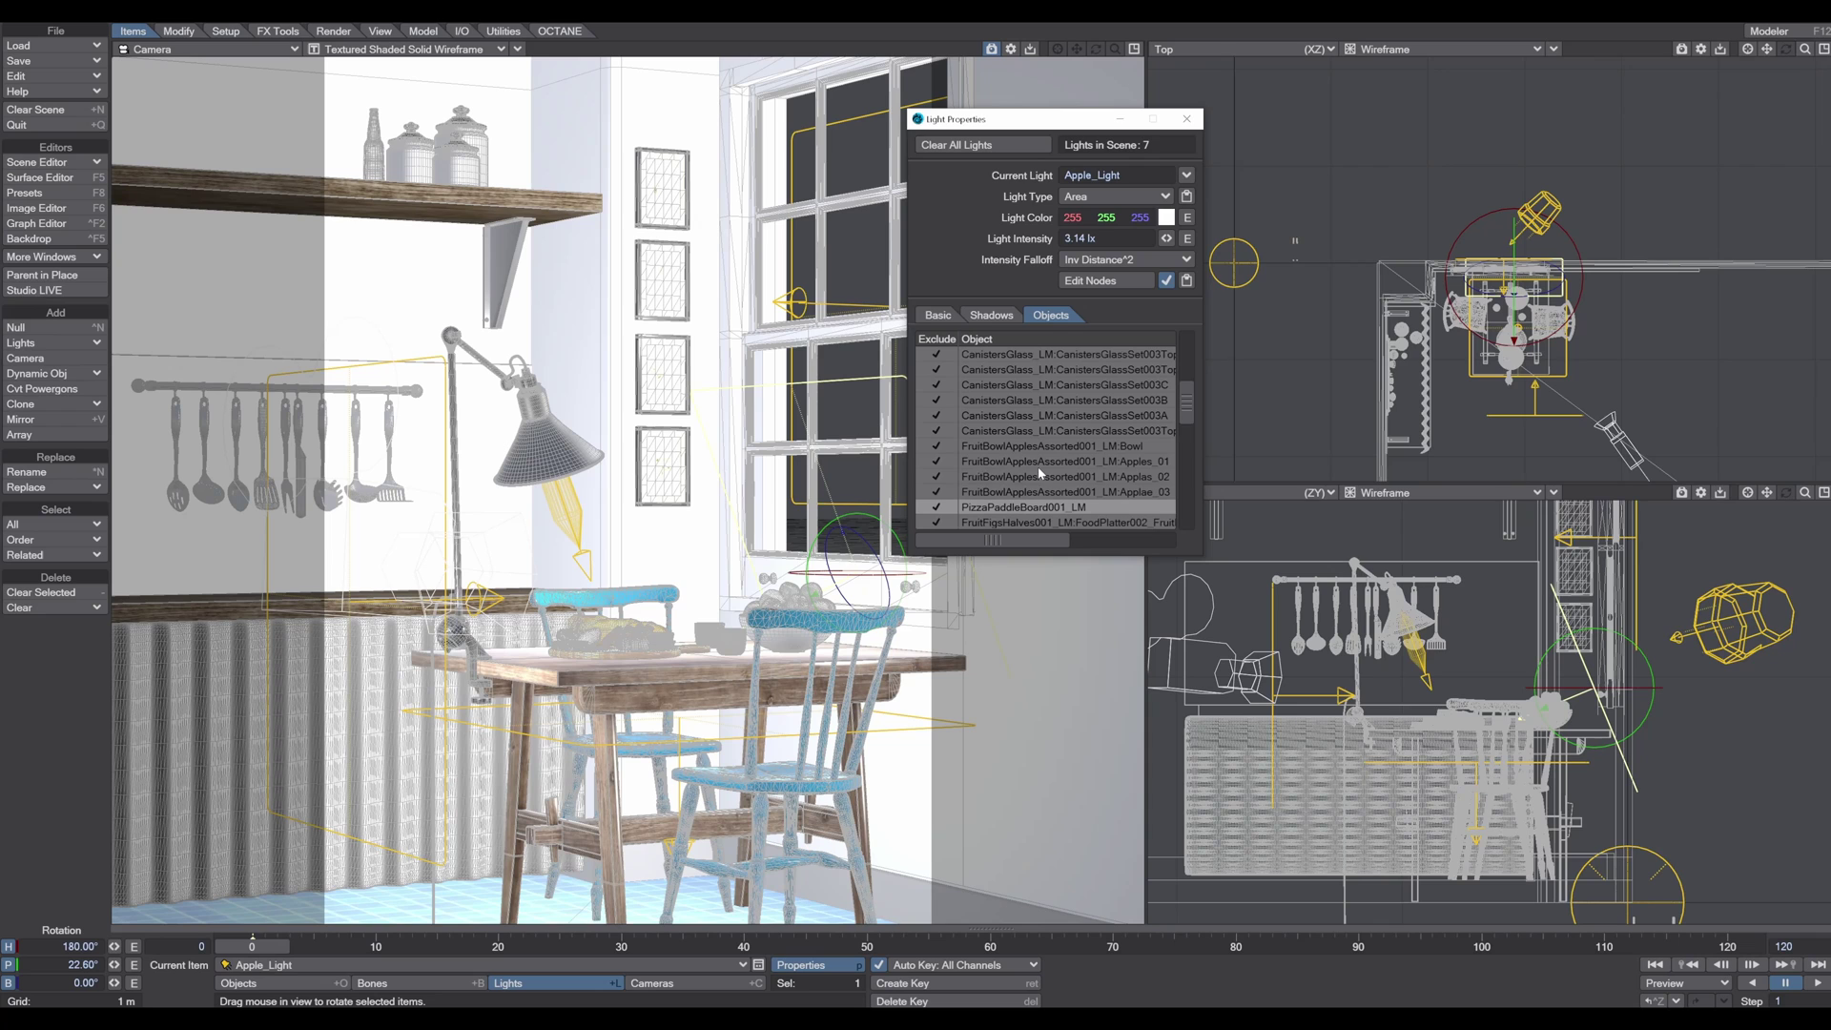
{"action": "left_click", "coordinate": [937, 446]}
{"action": "left_click", "coordinate": [937, 461]}
{"action": "left_click", "coordinate": [933, 478]}
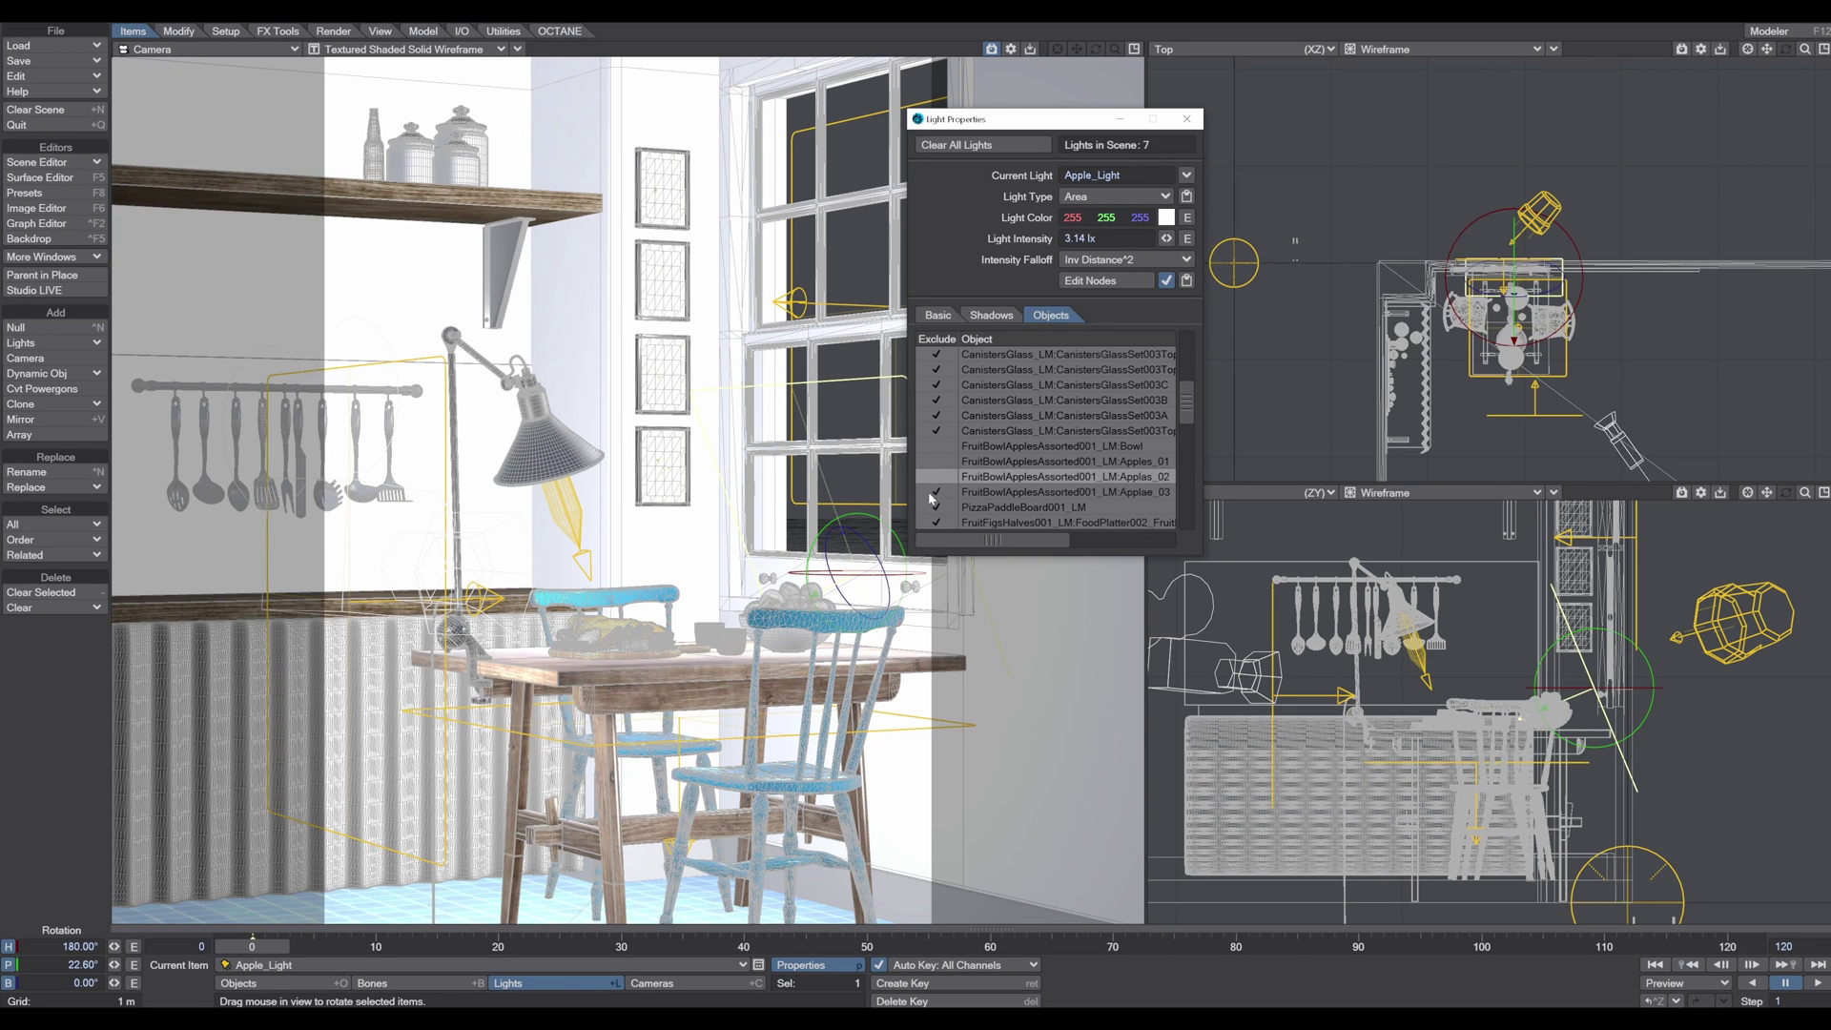
{"action": "left_click", "coordinate": [931, 491]}
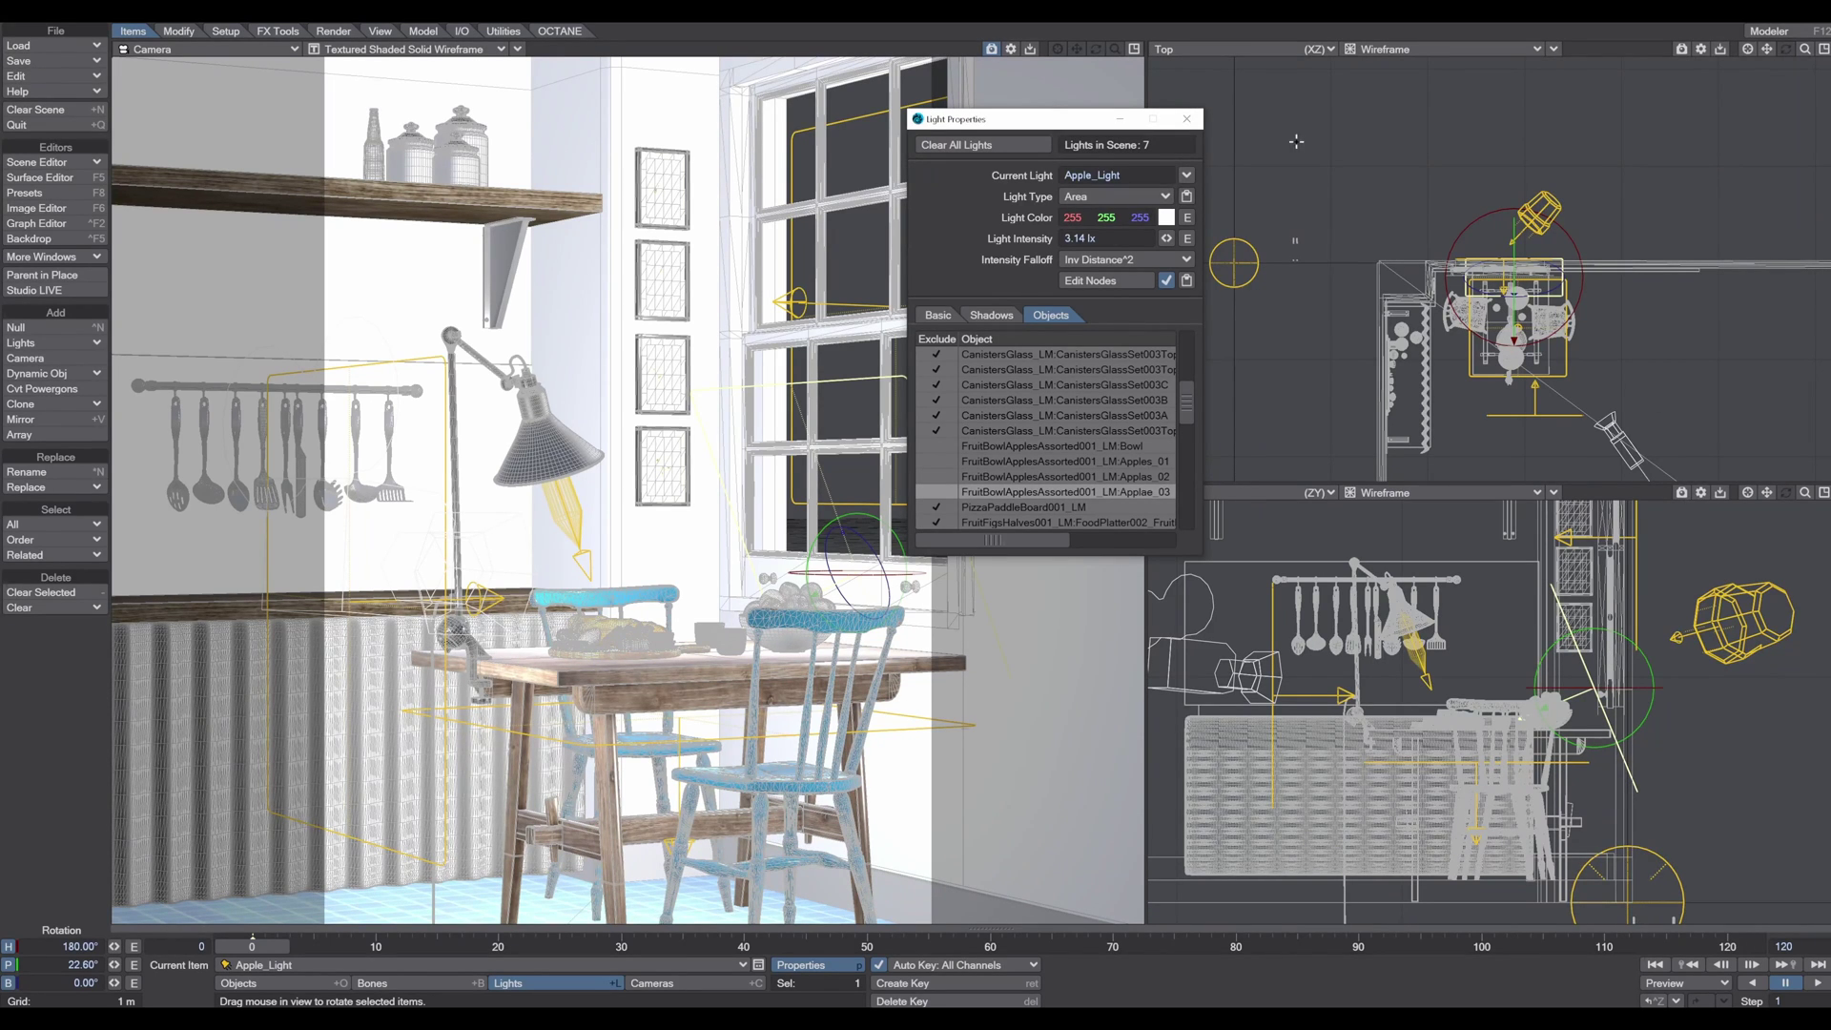
{"action": "left_click", "coordinate": [1187, 118]}
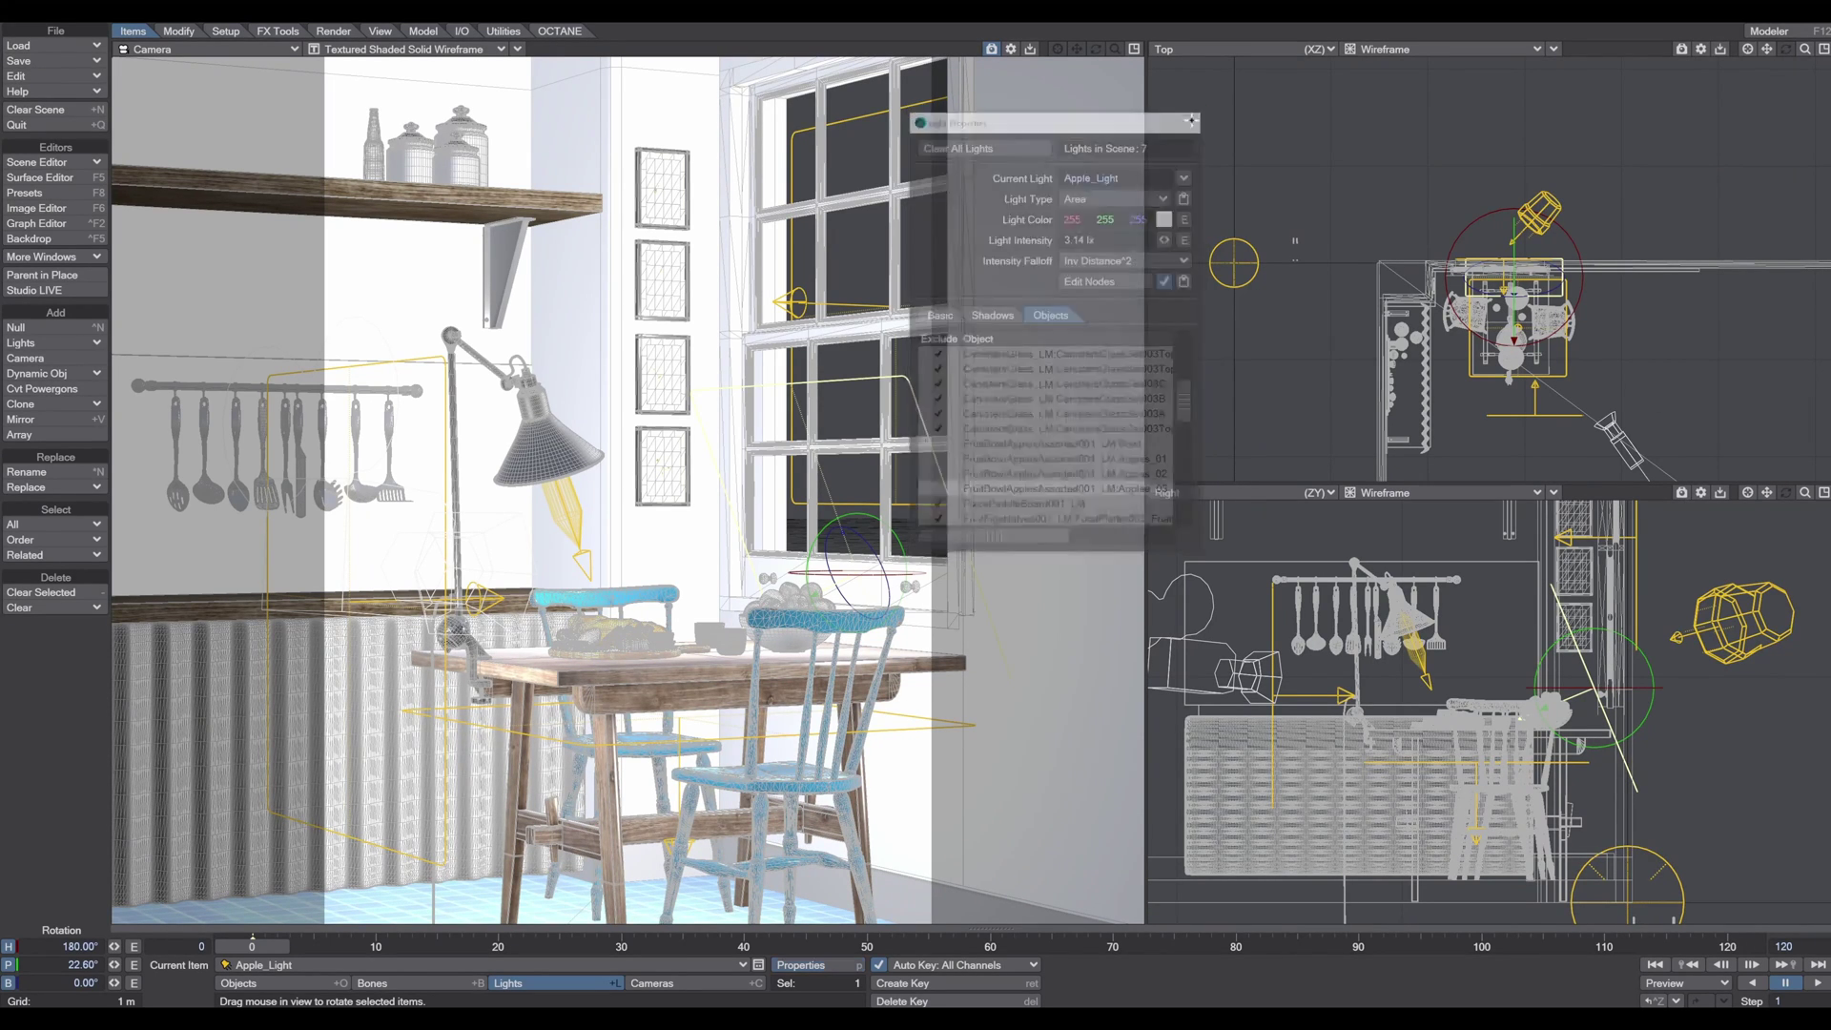
Step: Switch the camera viewport display mode to VPR to preview the new lighting live
{"action": "left_click", "coordinate": [405, 48]}
{"action": "left_click", "coordinate": [374, 148]}
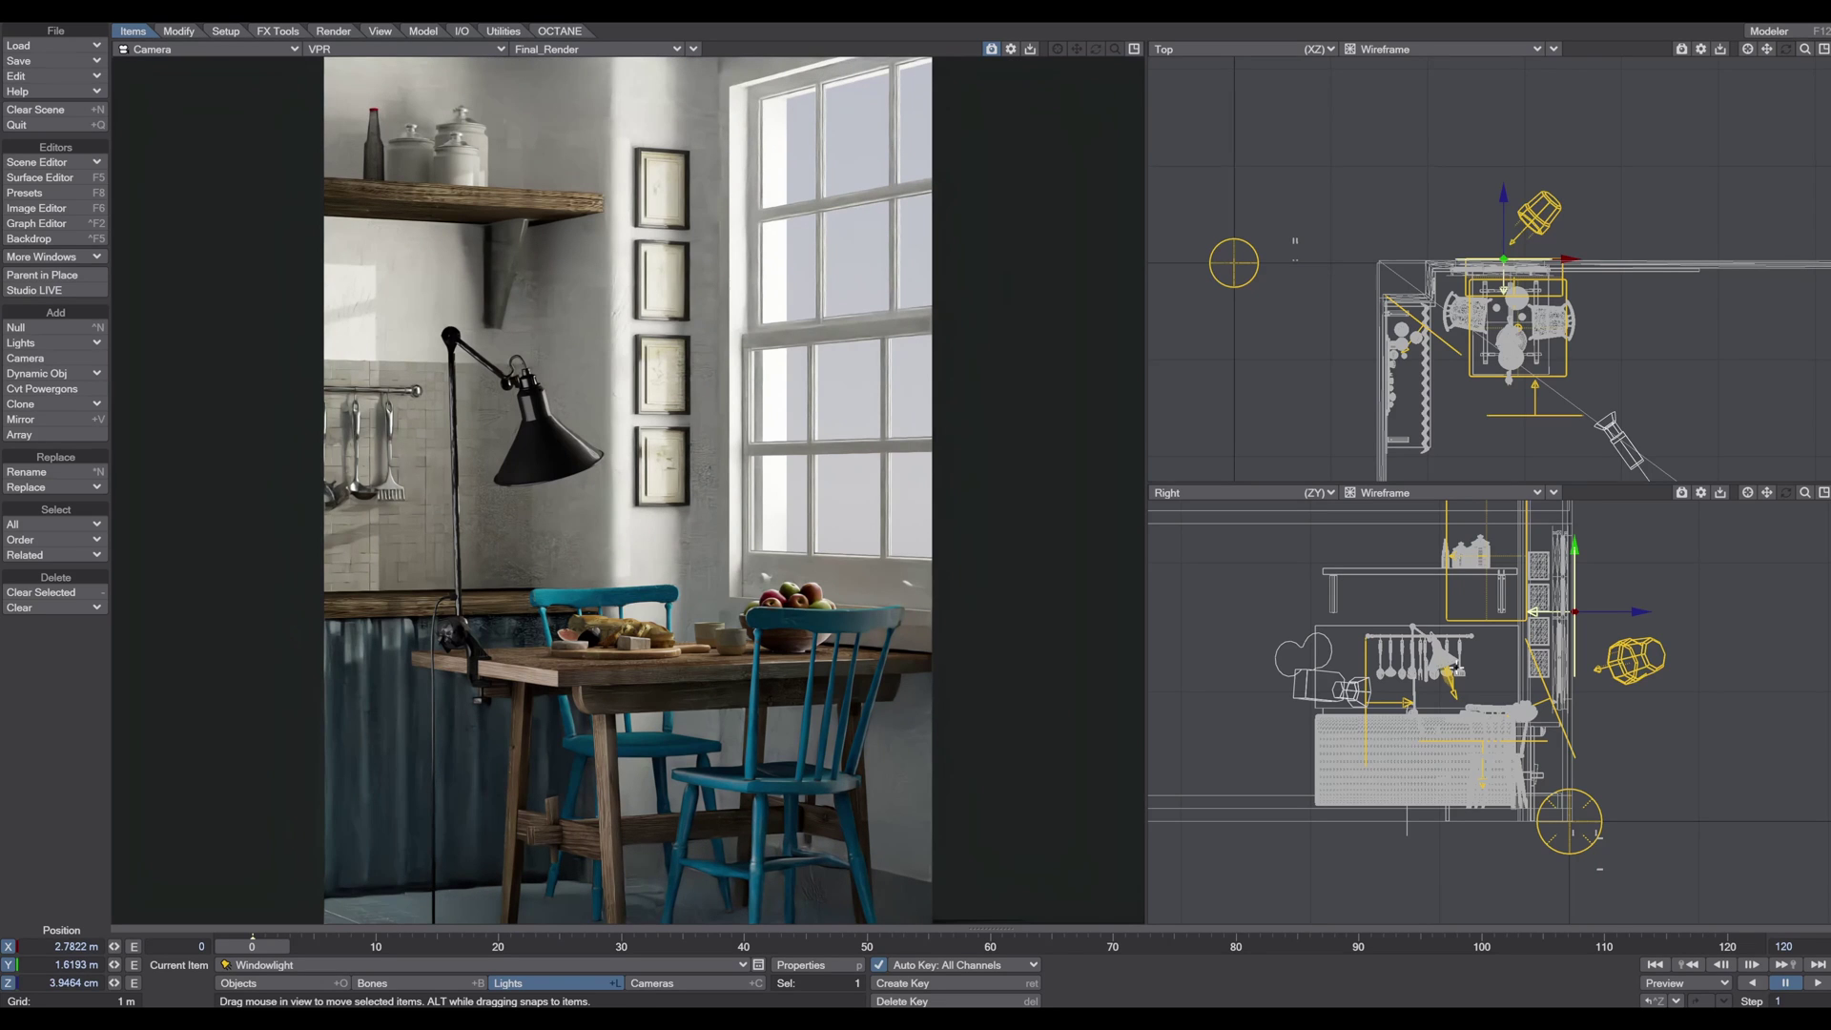
Step: Make the Photometric light current and show its Basic properties with the loaded IES profile
{"action": "left_click", "coordinate": [263, 965]}
{"action": "left_click", "coordinate": [262, 921]}
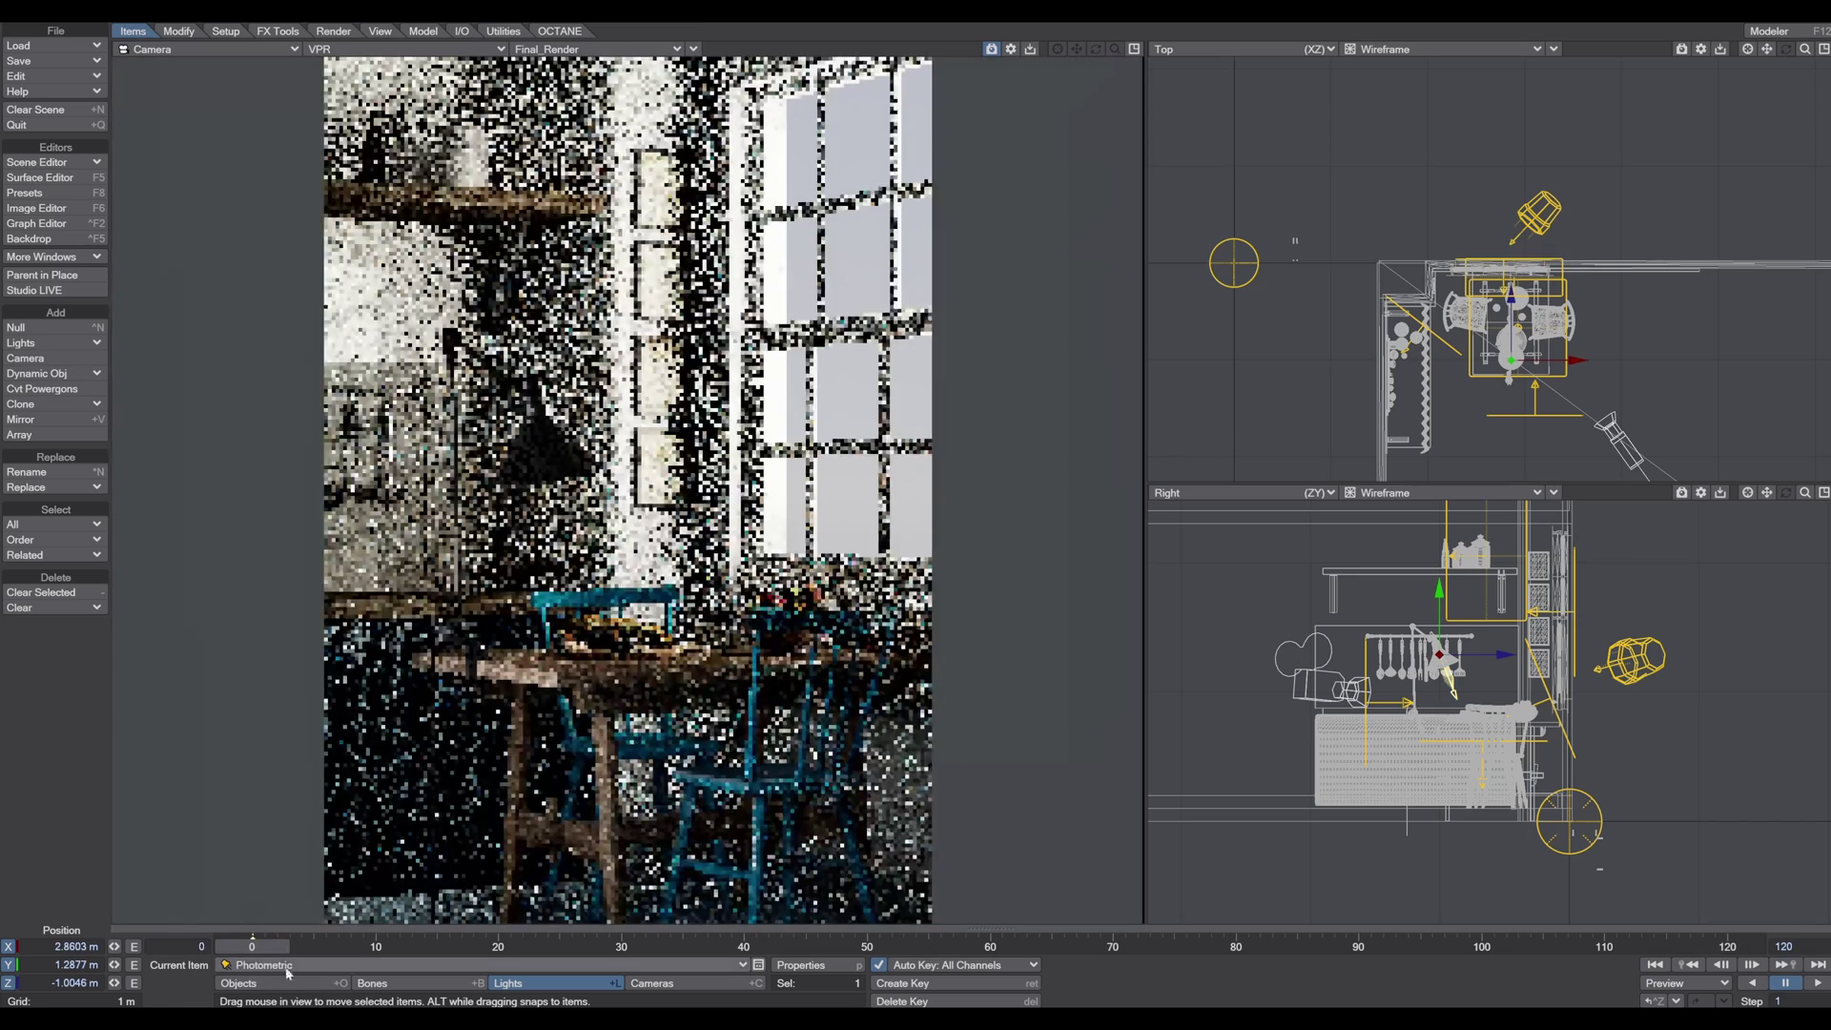
{"action": "left_click", "coordinate": [801, 973]}
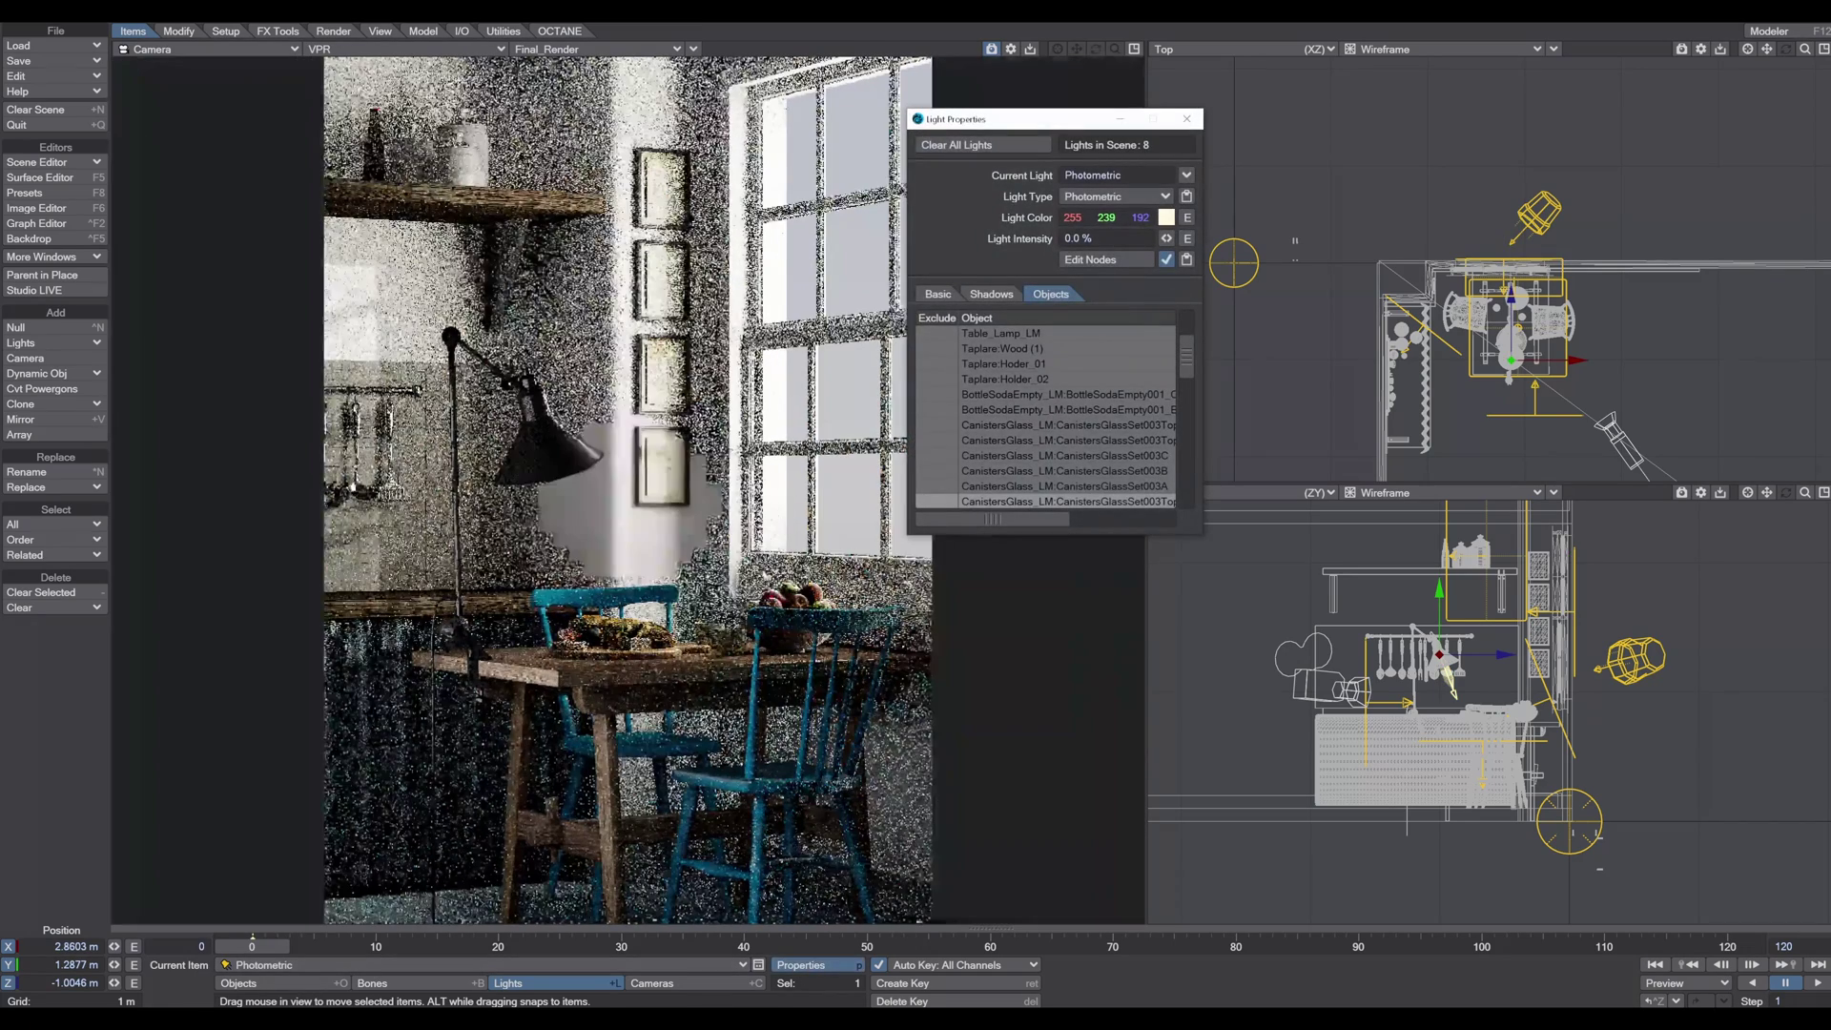
{"action": "left_click", "coordinate": [938, 294]}
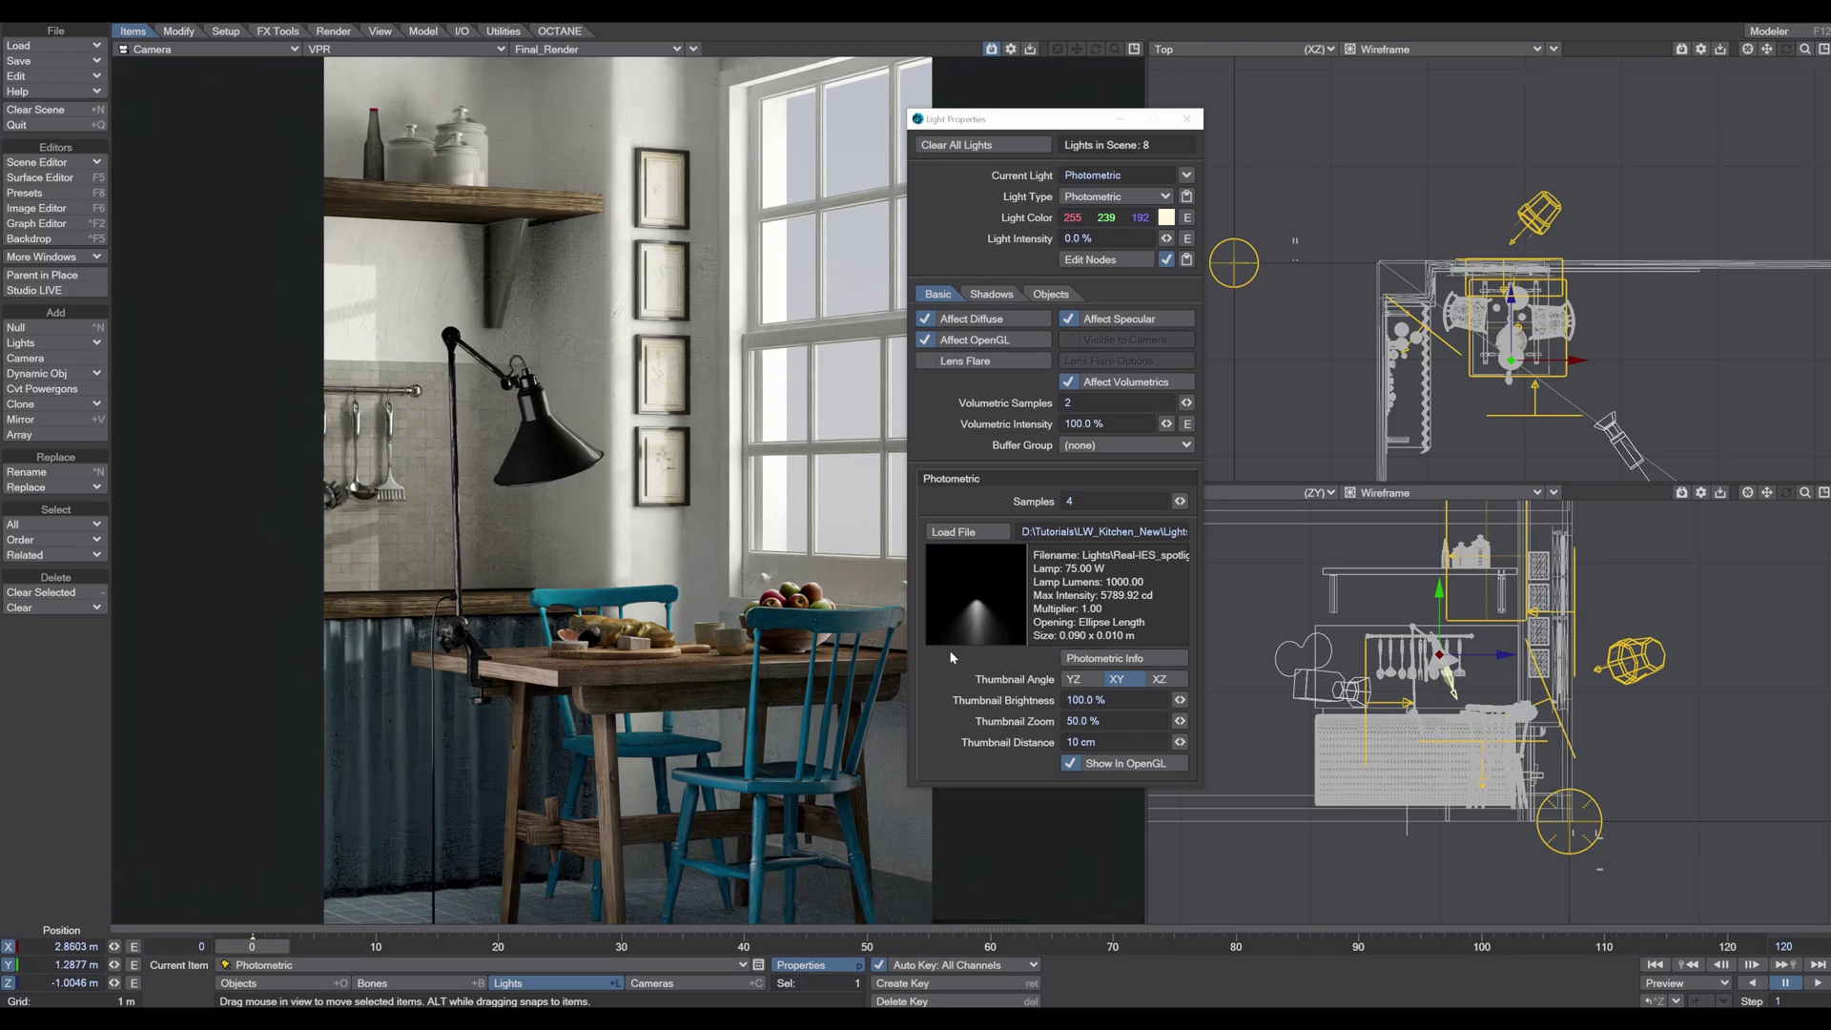
Step: Set the Photometric light's intensity to 3%
{"action": "left_click", "coordinate": [1082, 238]}
{"action": "type", "text": "3"}
{"action": "key", "text": "Tab"}
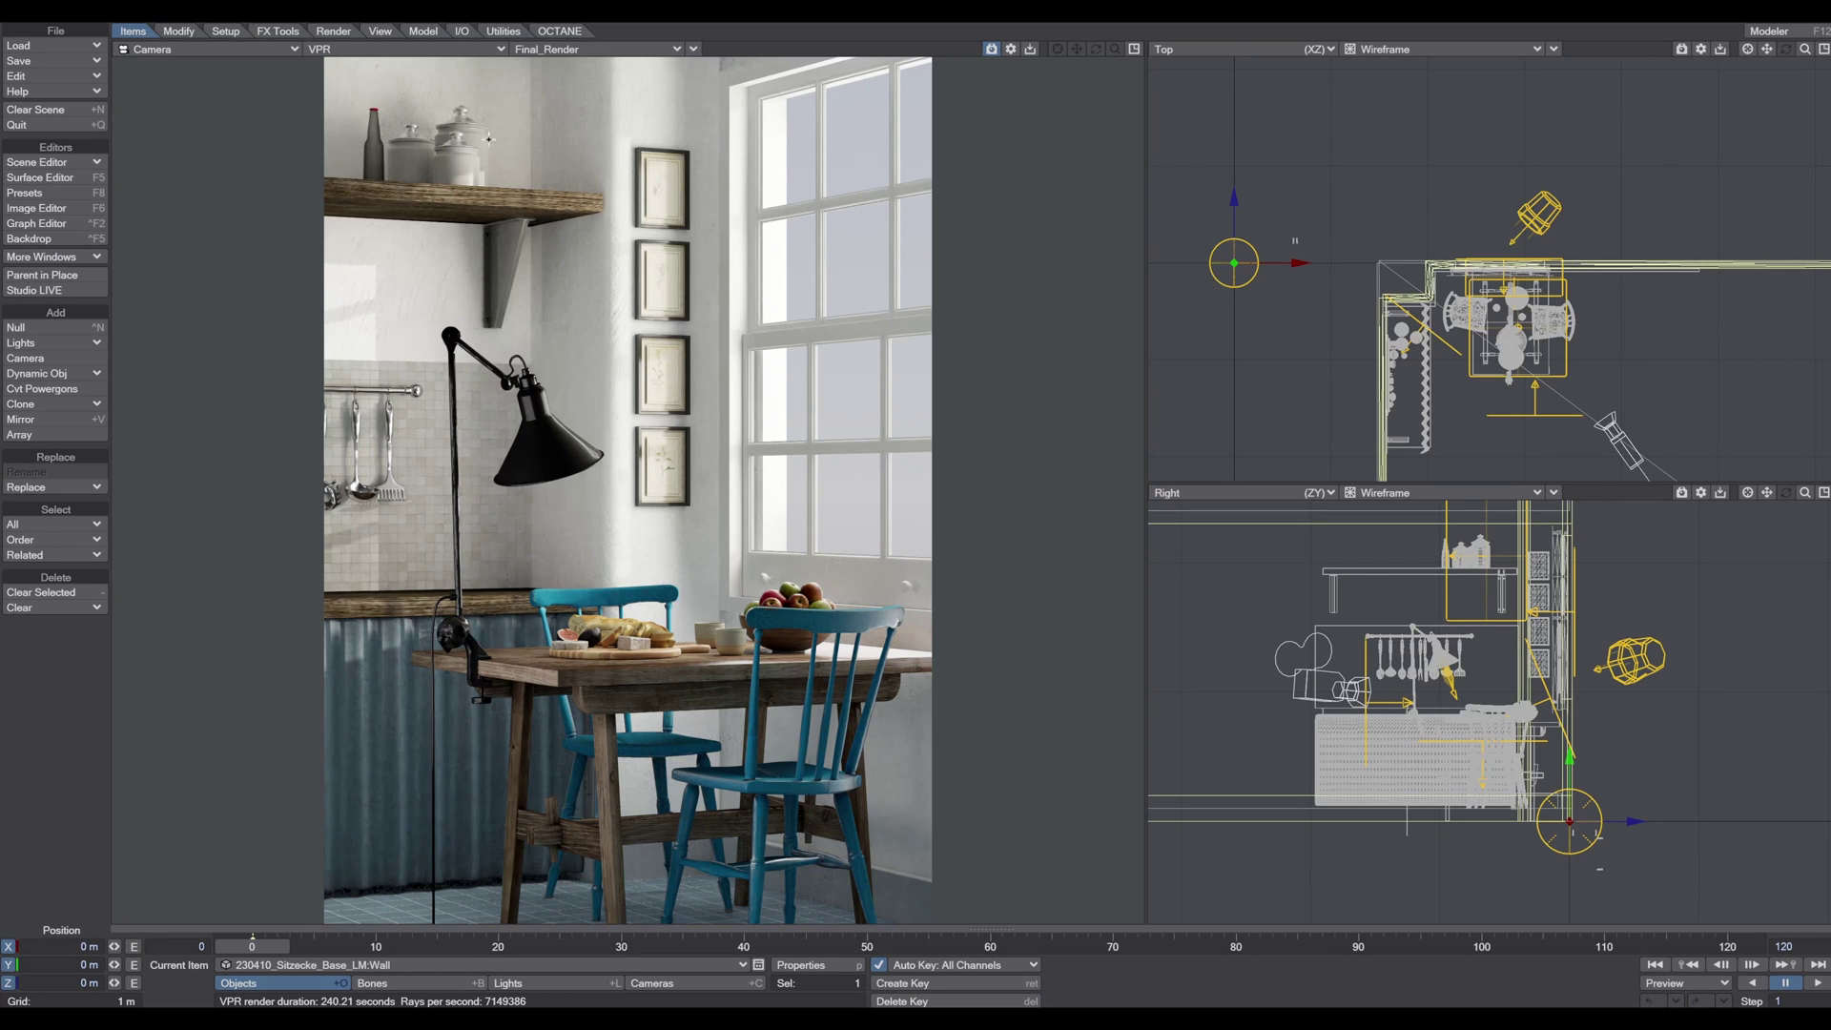
Step: Preview the Object_ID buffer, then the Diffuse_Indirect buffer, in the VPR camera view
{"action": "left_click", "coordinate": [673, 52]}
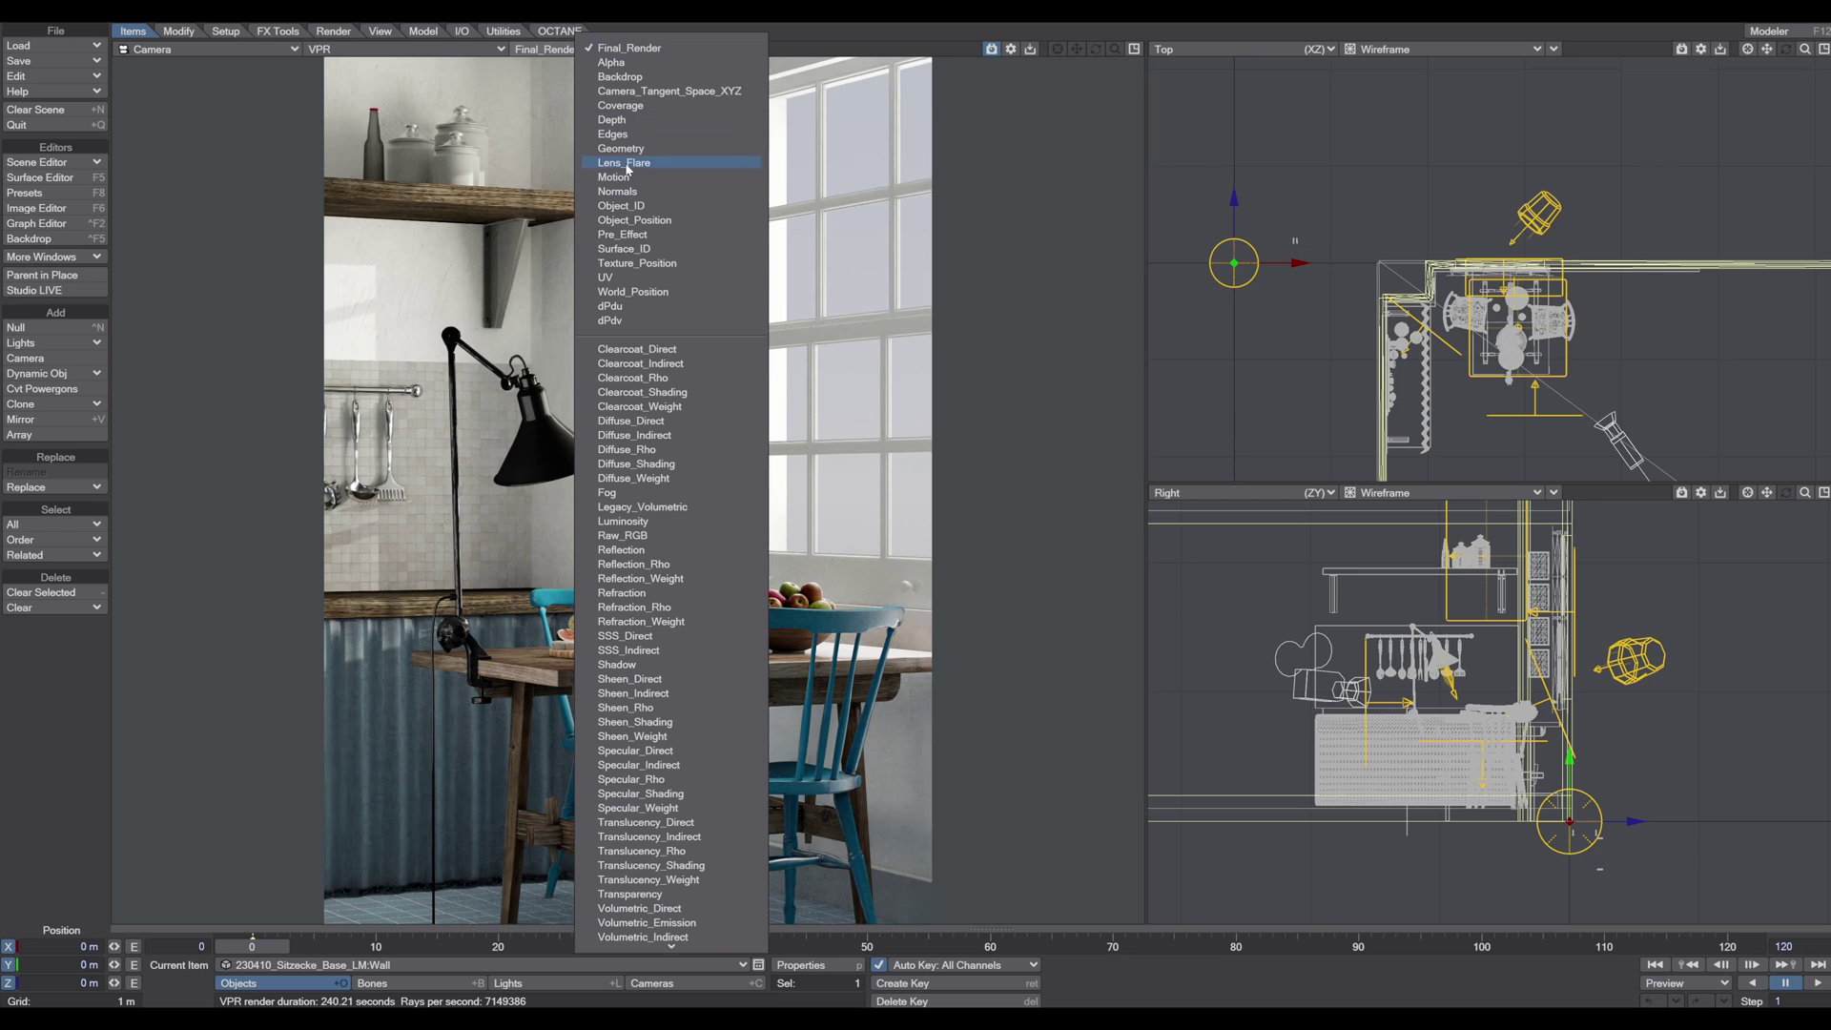
{"action": "left_click", "coordinate": [633, 206]}
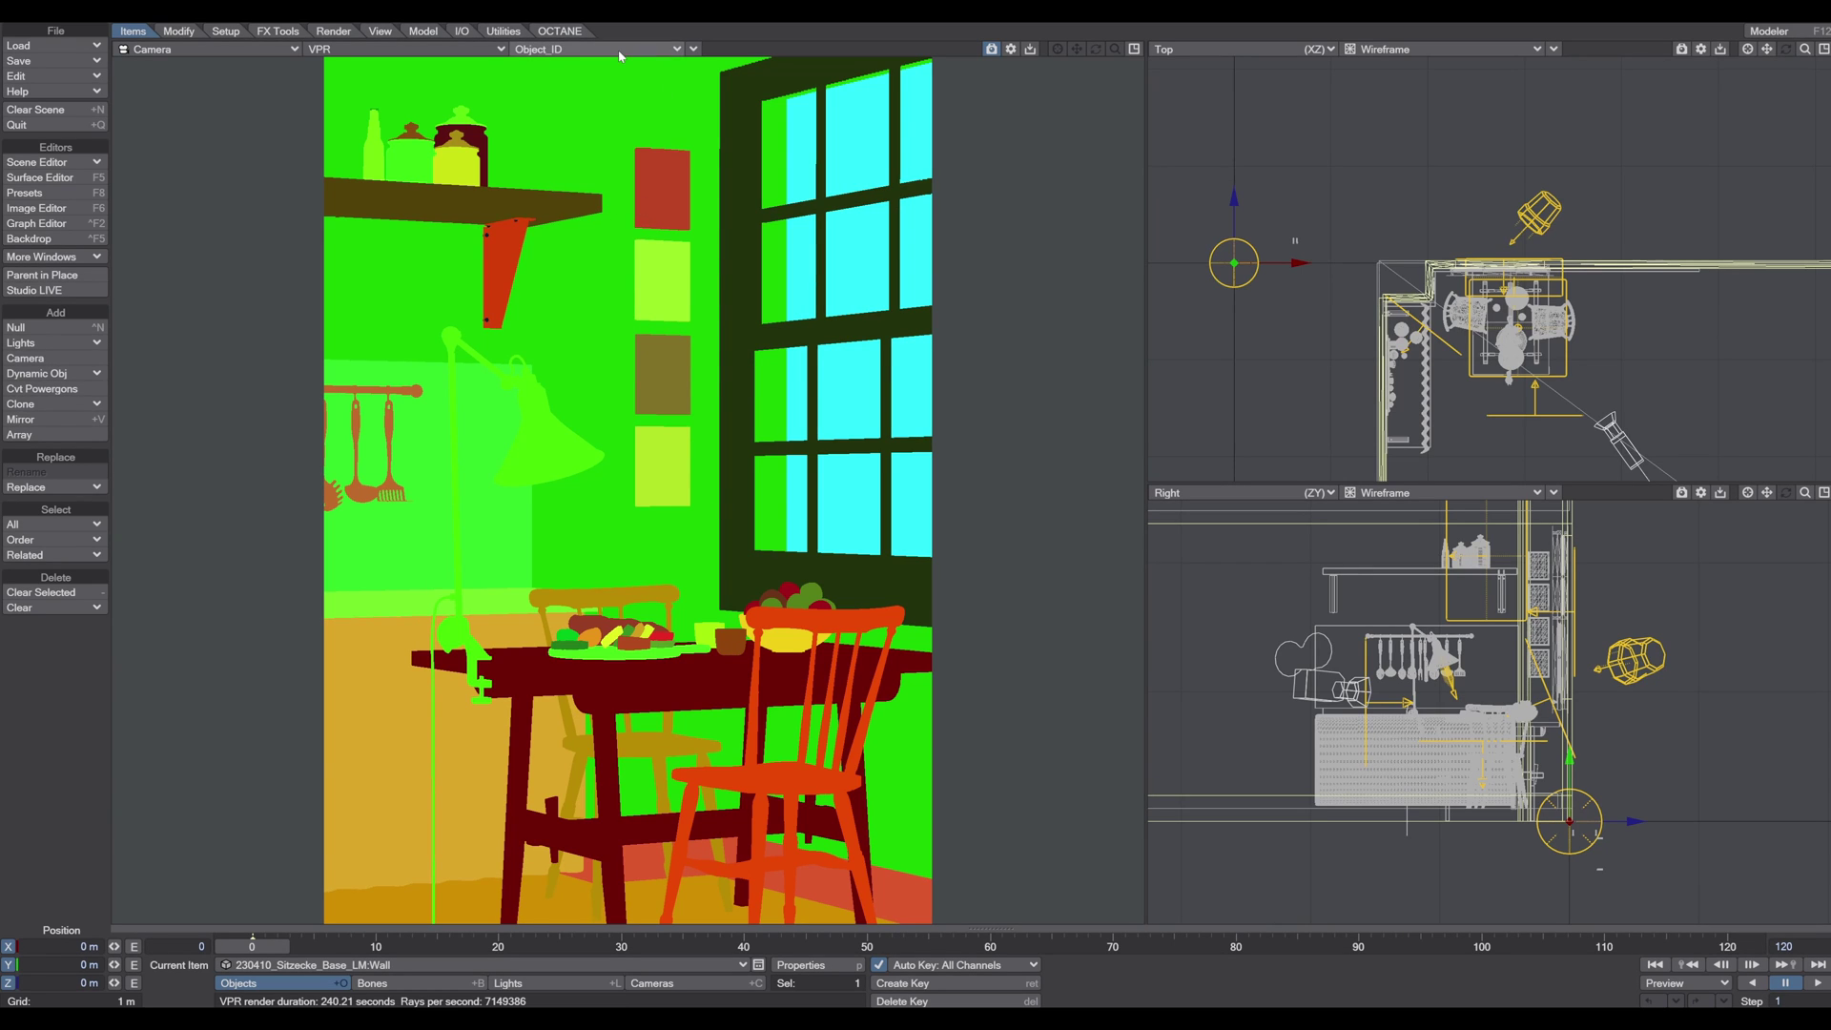
{"action": "left_click", "coordinate": [665, 50]}
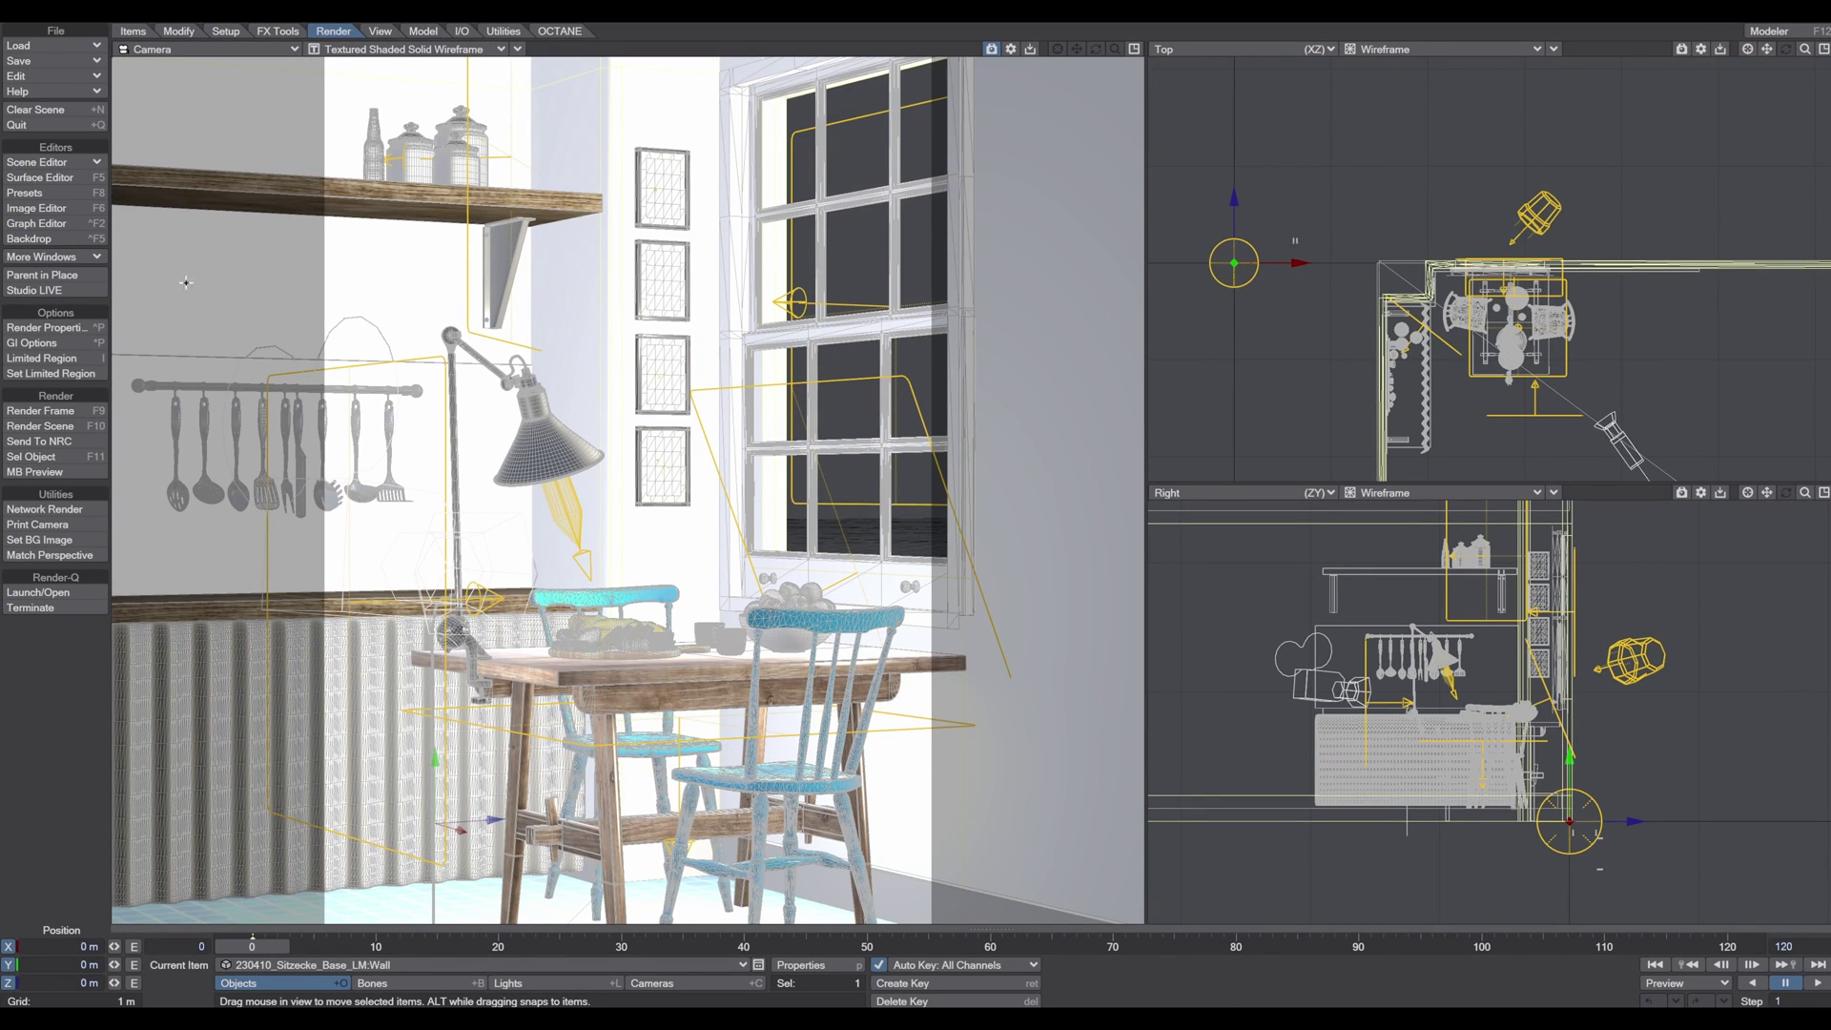
Step: Review the enabled Geometry, Object ID, Specular, SSS and Translucency buffers in Render Properties
{"action": "left_click", "coordinate": [61, 329]}
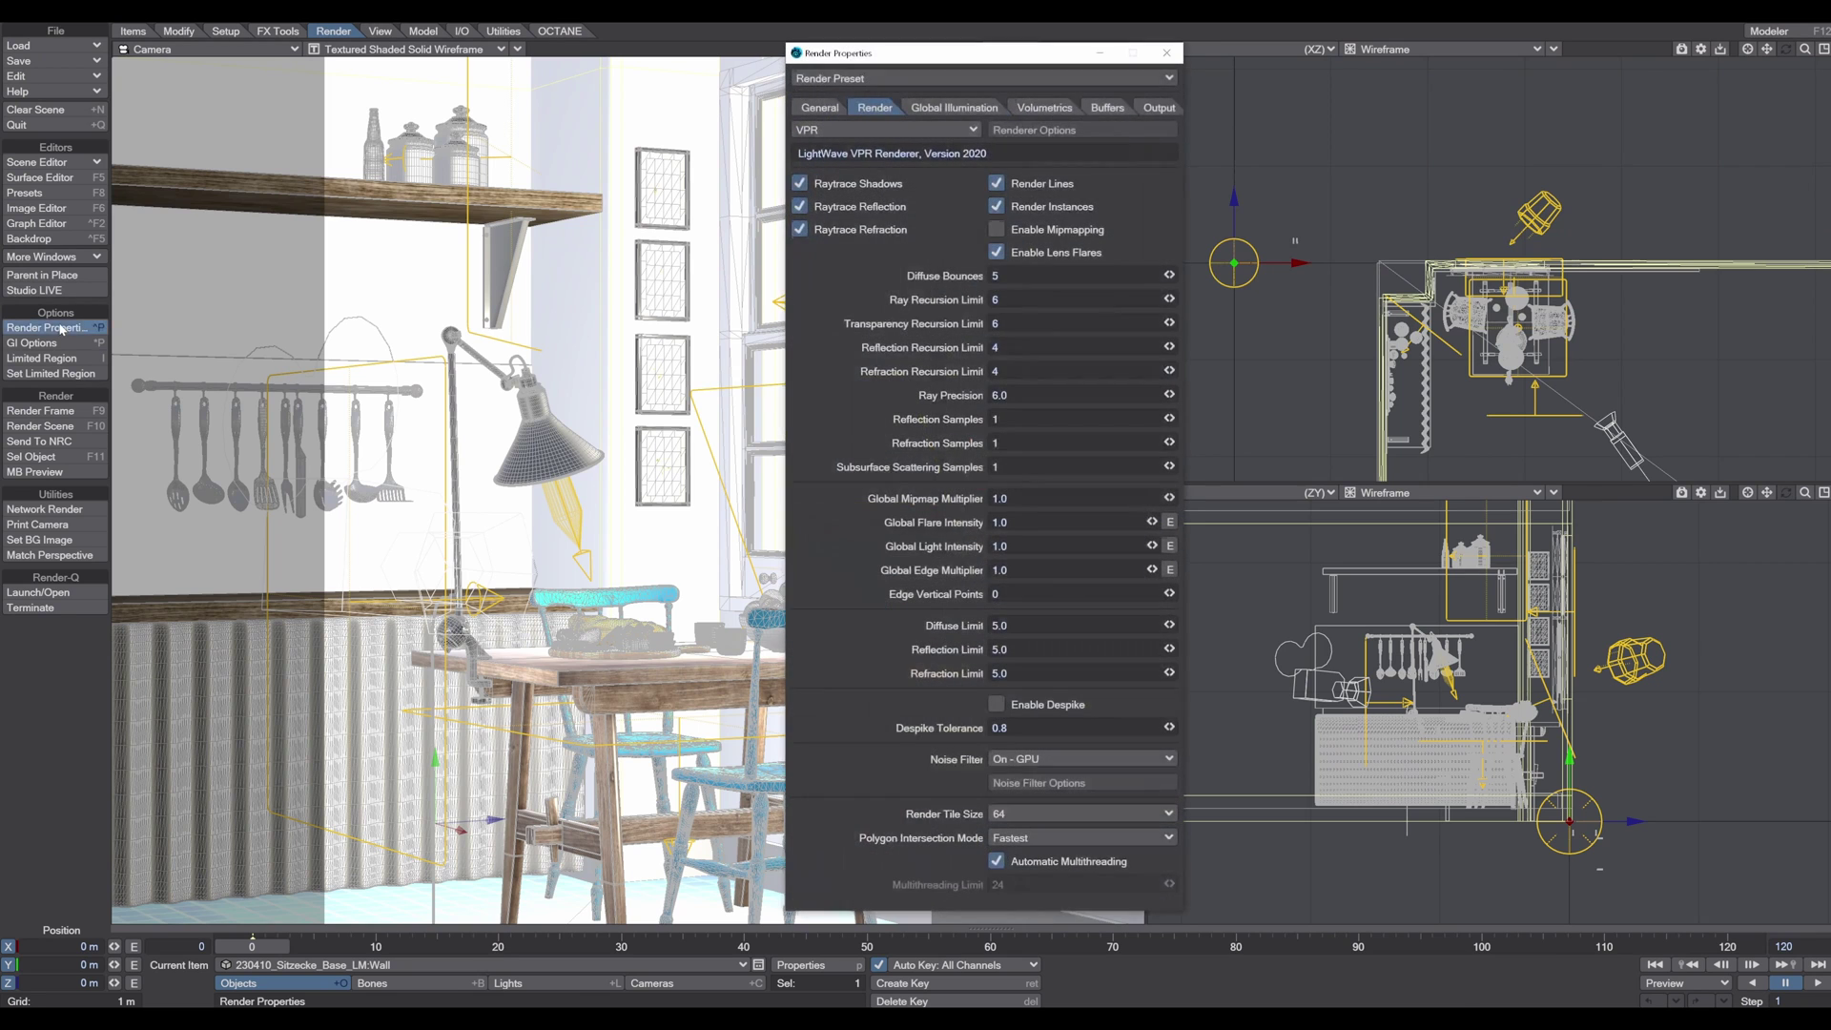
{"action": "left_click", "coordinate": [1108, 107]}
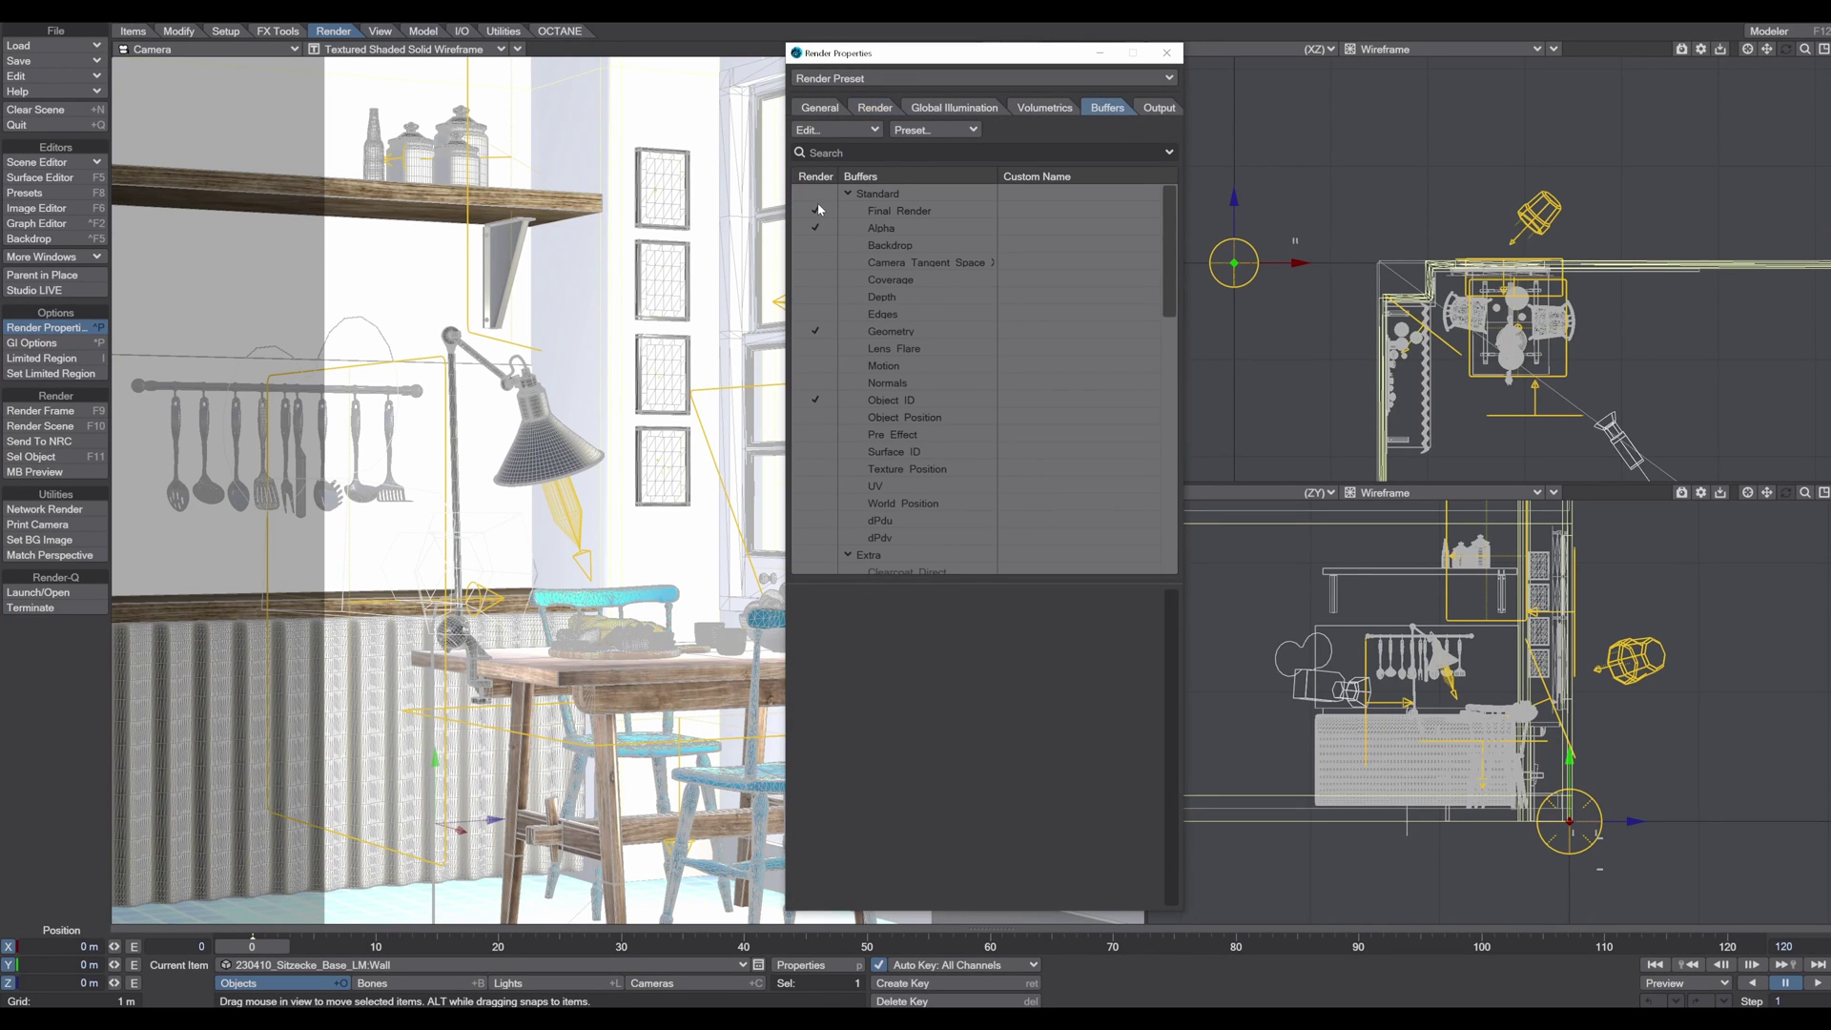
{"action": "scroll", "coordinate": [841, 420], "scroll_direction": "down", "scroll_amount": 6}
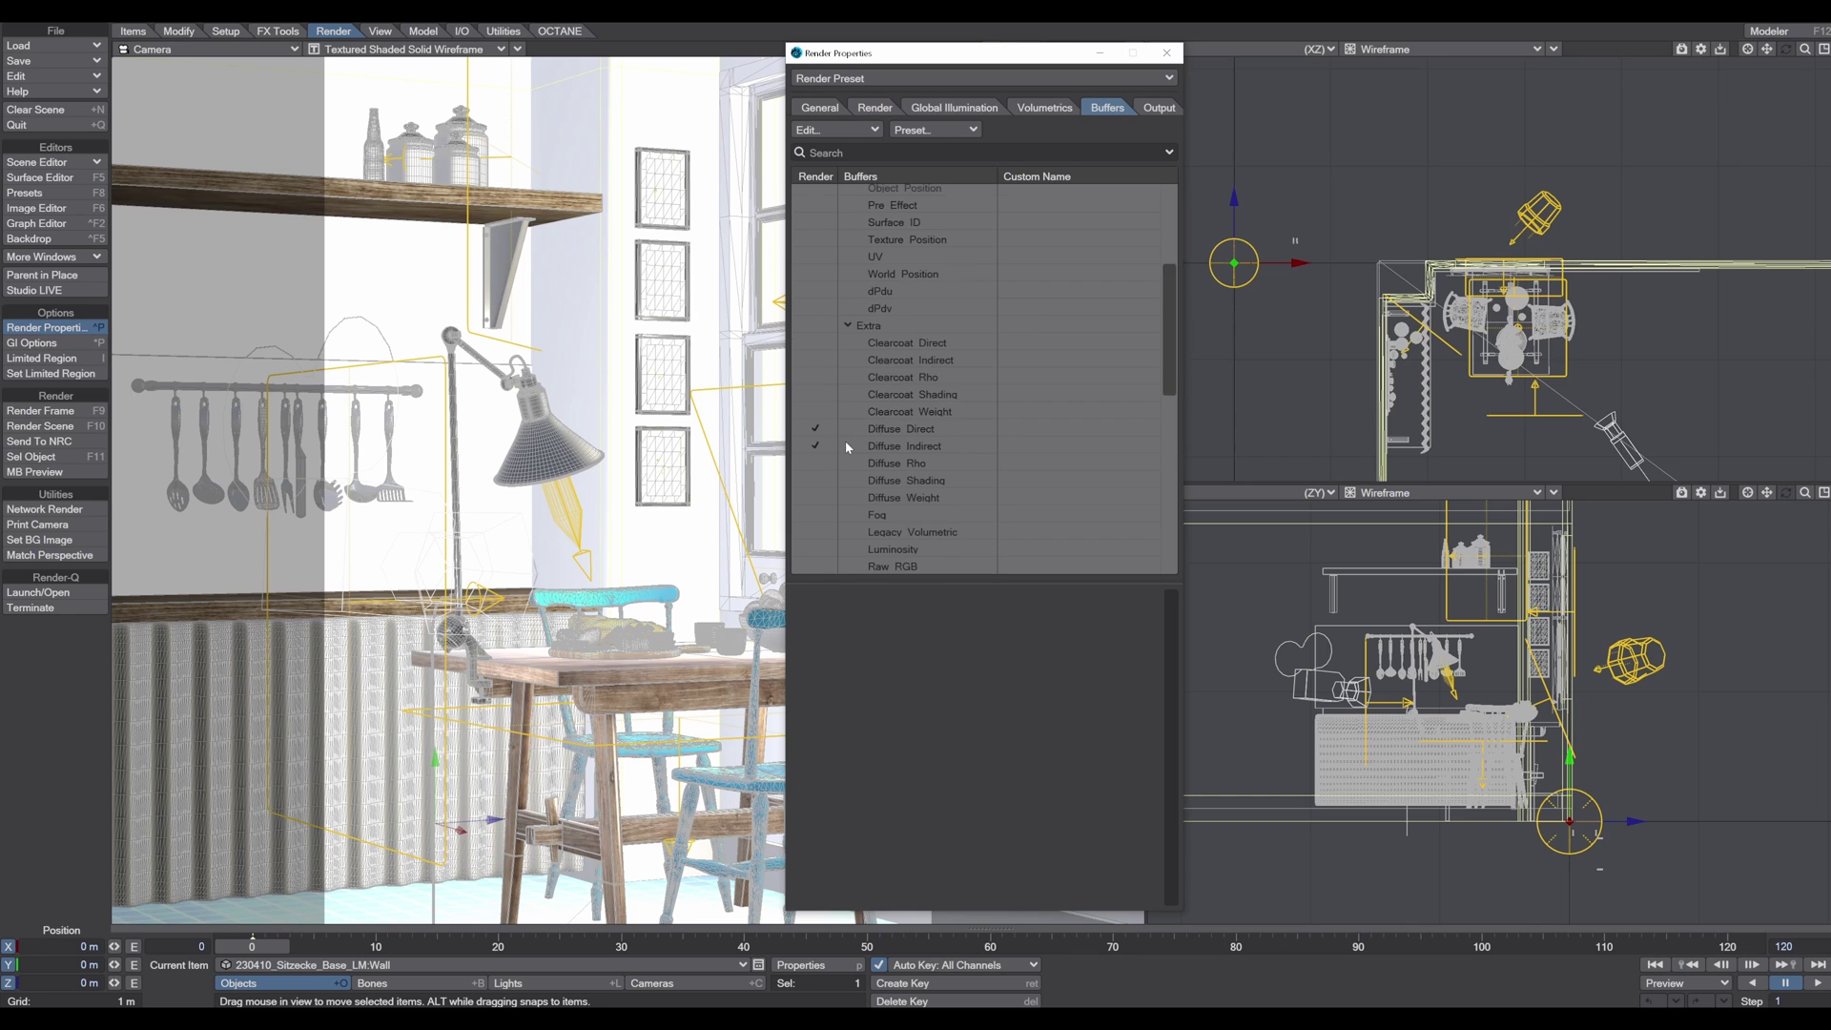
{"action": "scroll", "coordinate": [838, 437], "scroll_direction": "down", "scroll_amount": 7}
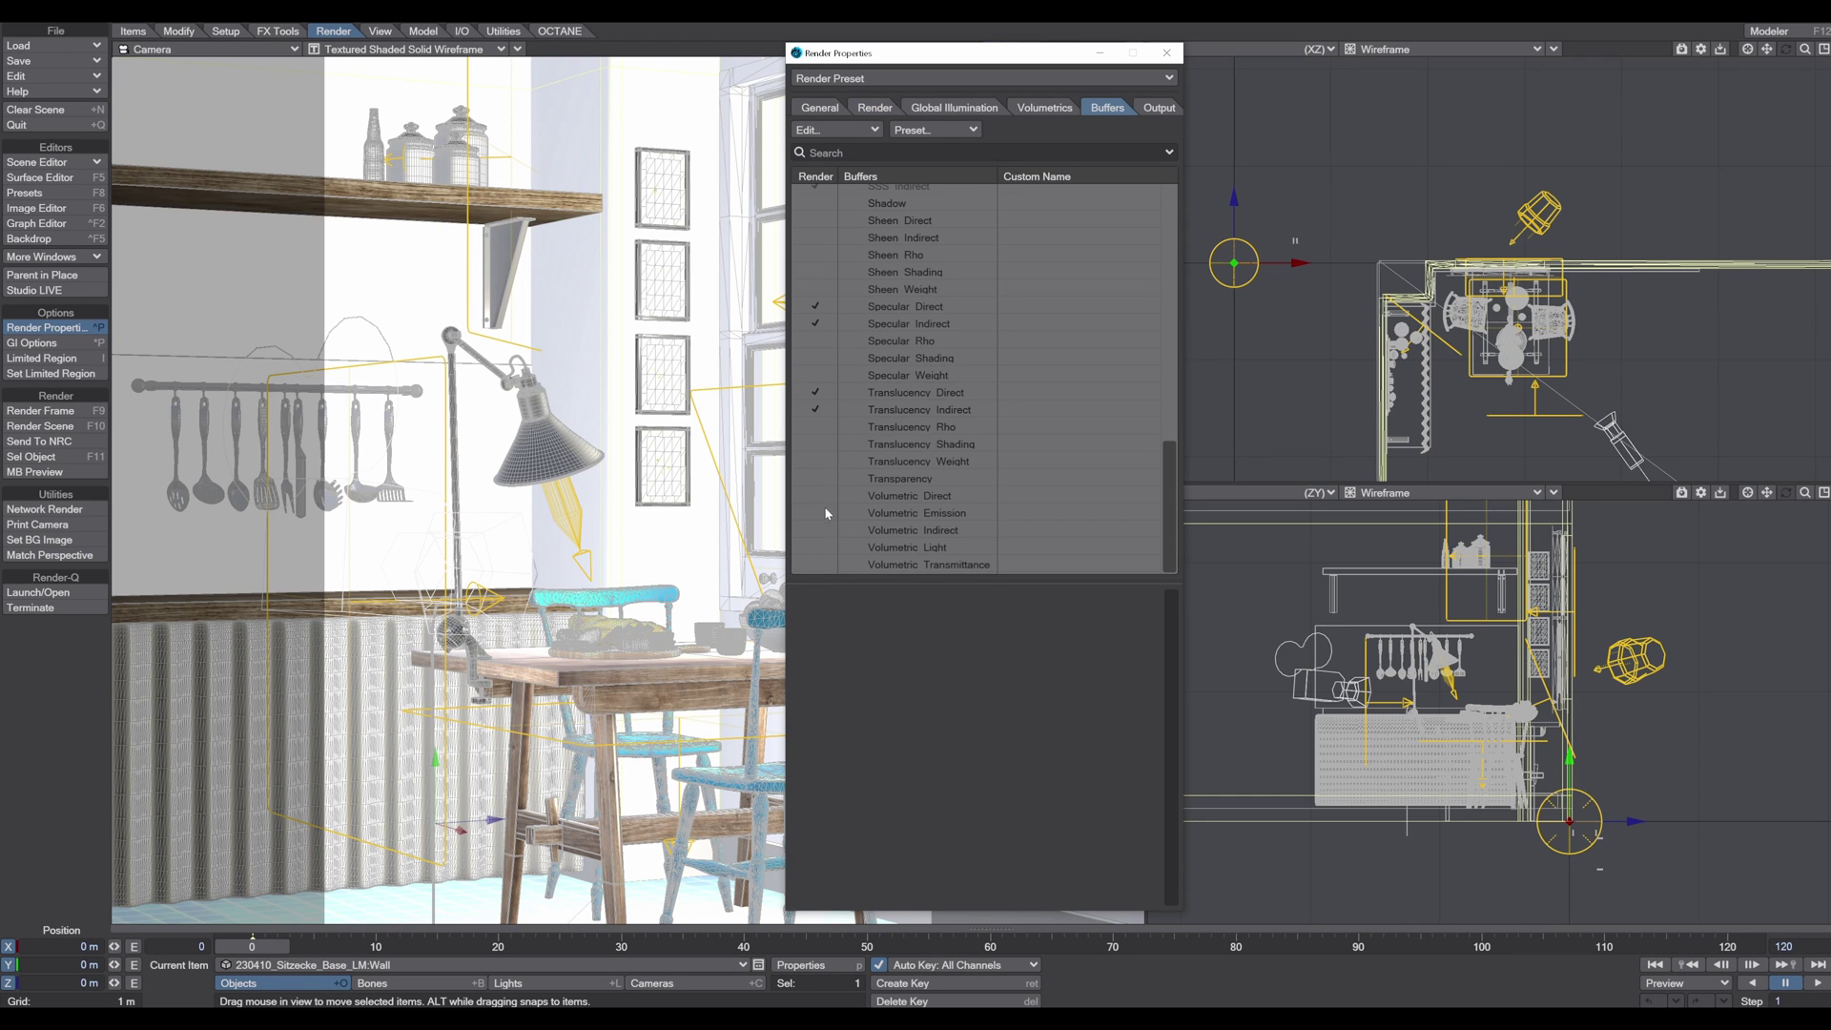
{"action": "scroll", "coordinate": [831, 507], "scroll_direction": "up", "scroll_amount": 12}
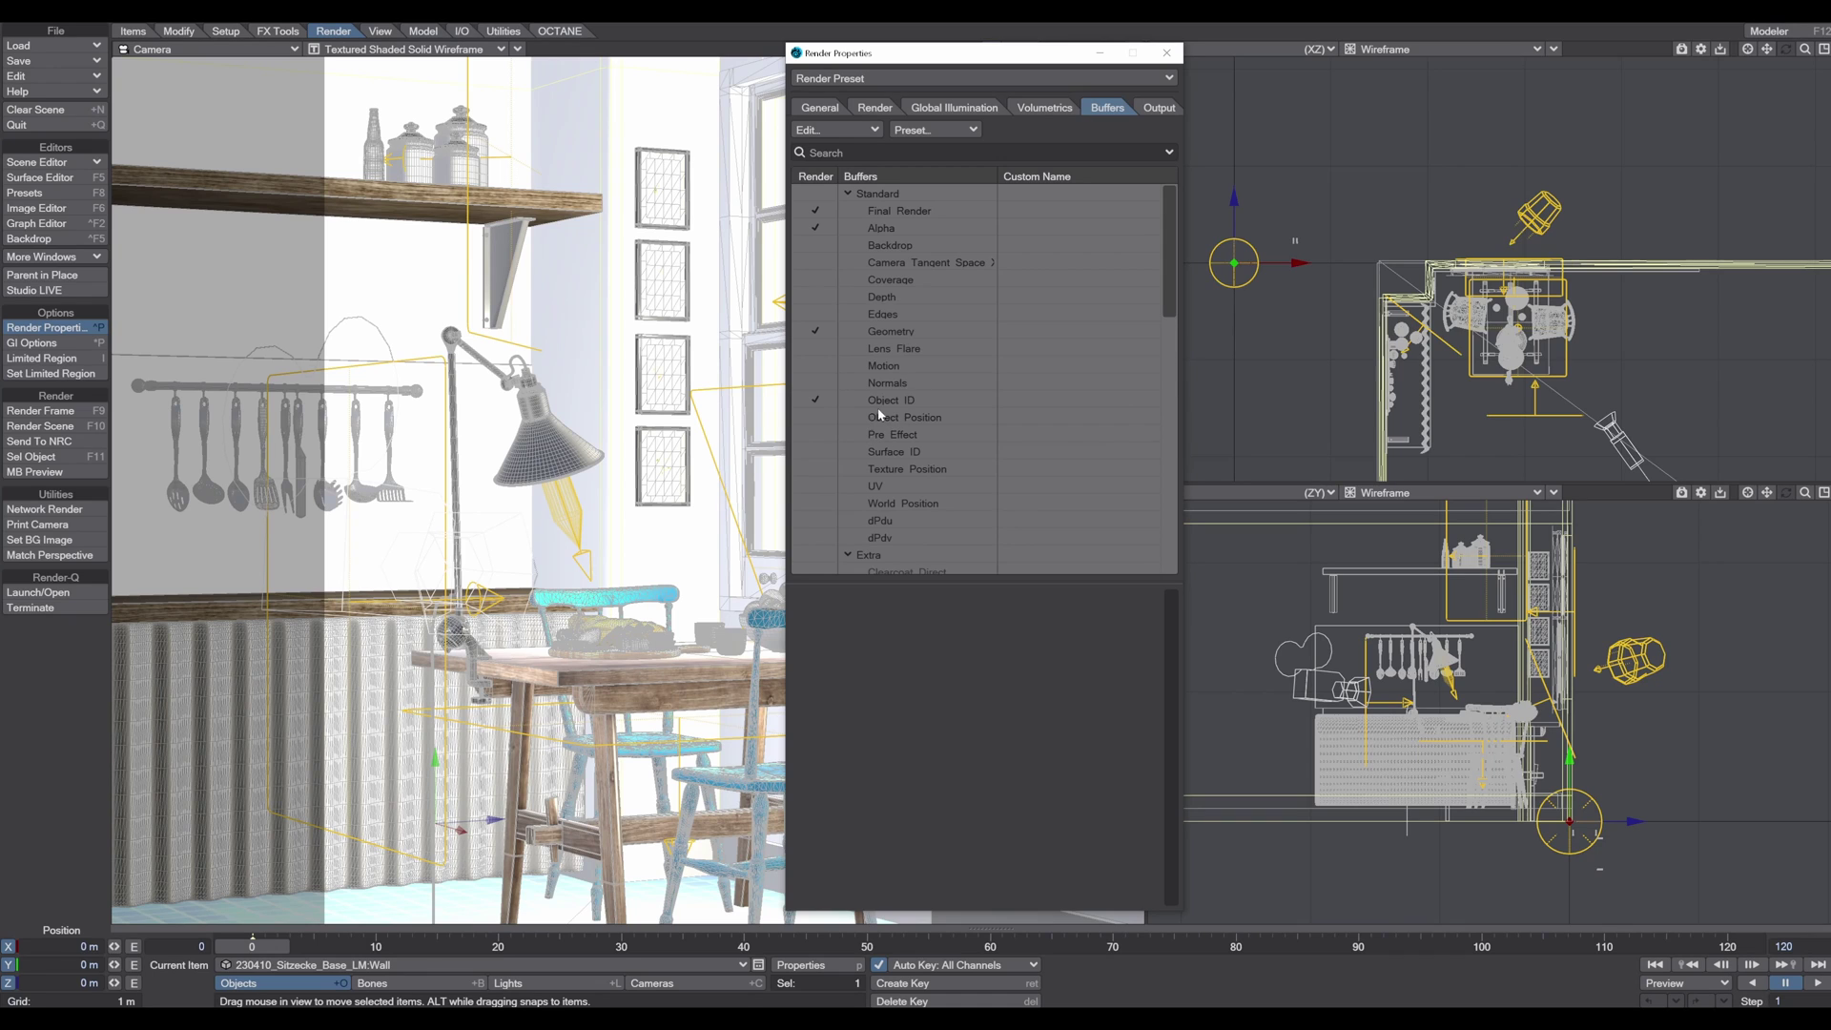
{"action": "scroll", "coordinate": [956, 424], "scroll_direction": "down", "scroll_amount": 5}
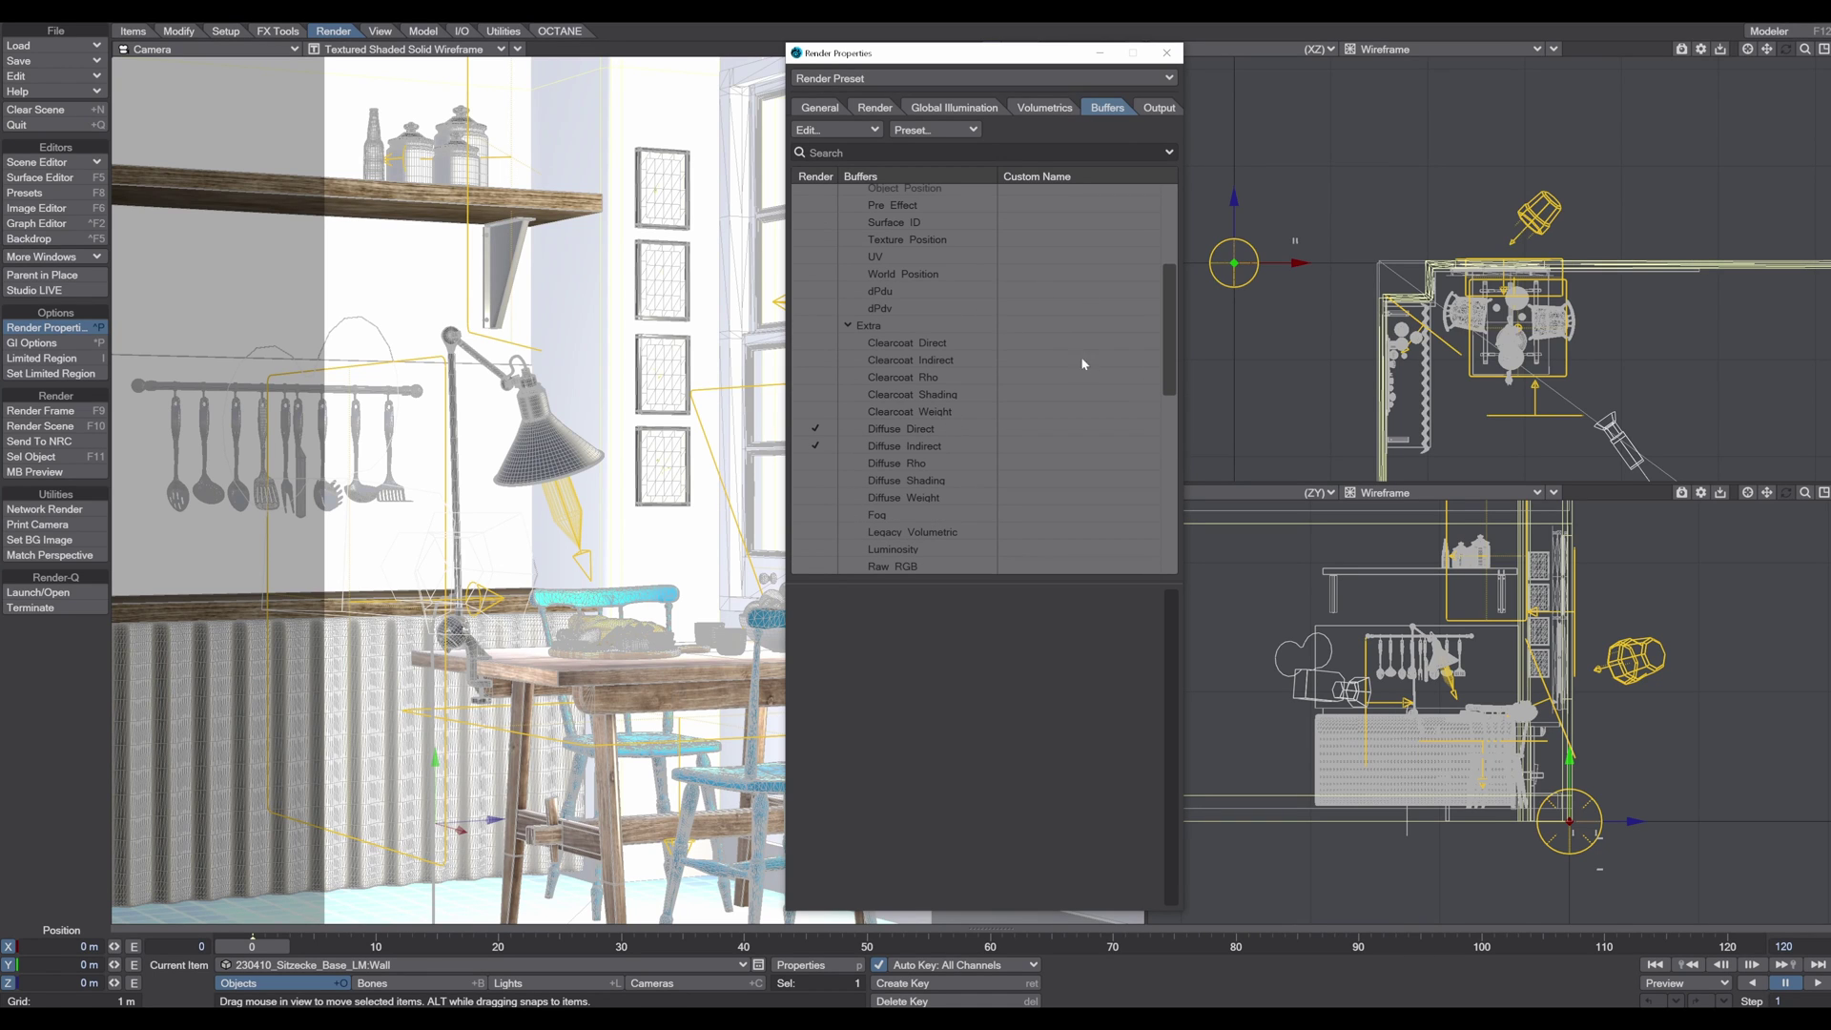
{"action": "scroll", "coordinate": [972, 439], "scroll_direction": "down", "scroll_amount": 3}
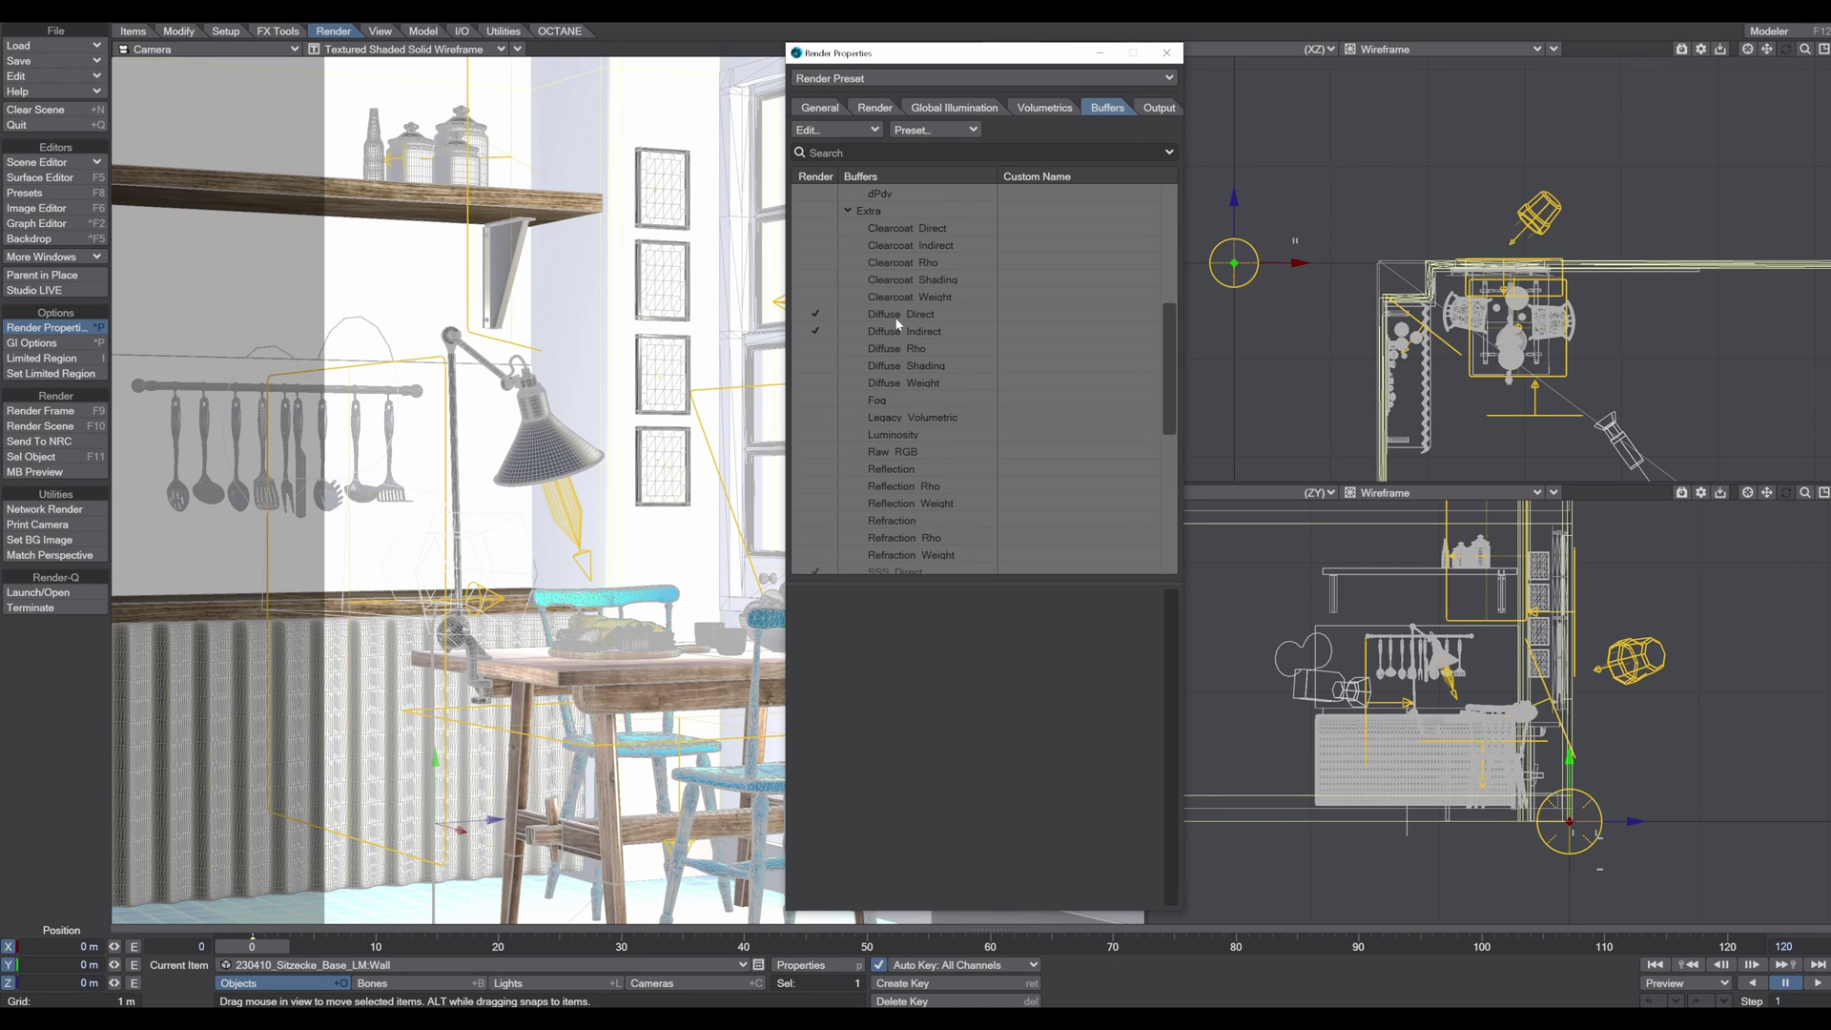
{"action": "scroll", "coordinate": [974, 357], "scroll_direction": "down", "scroll_amount": 5}
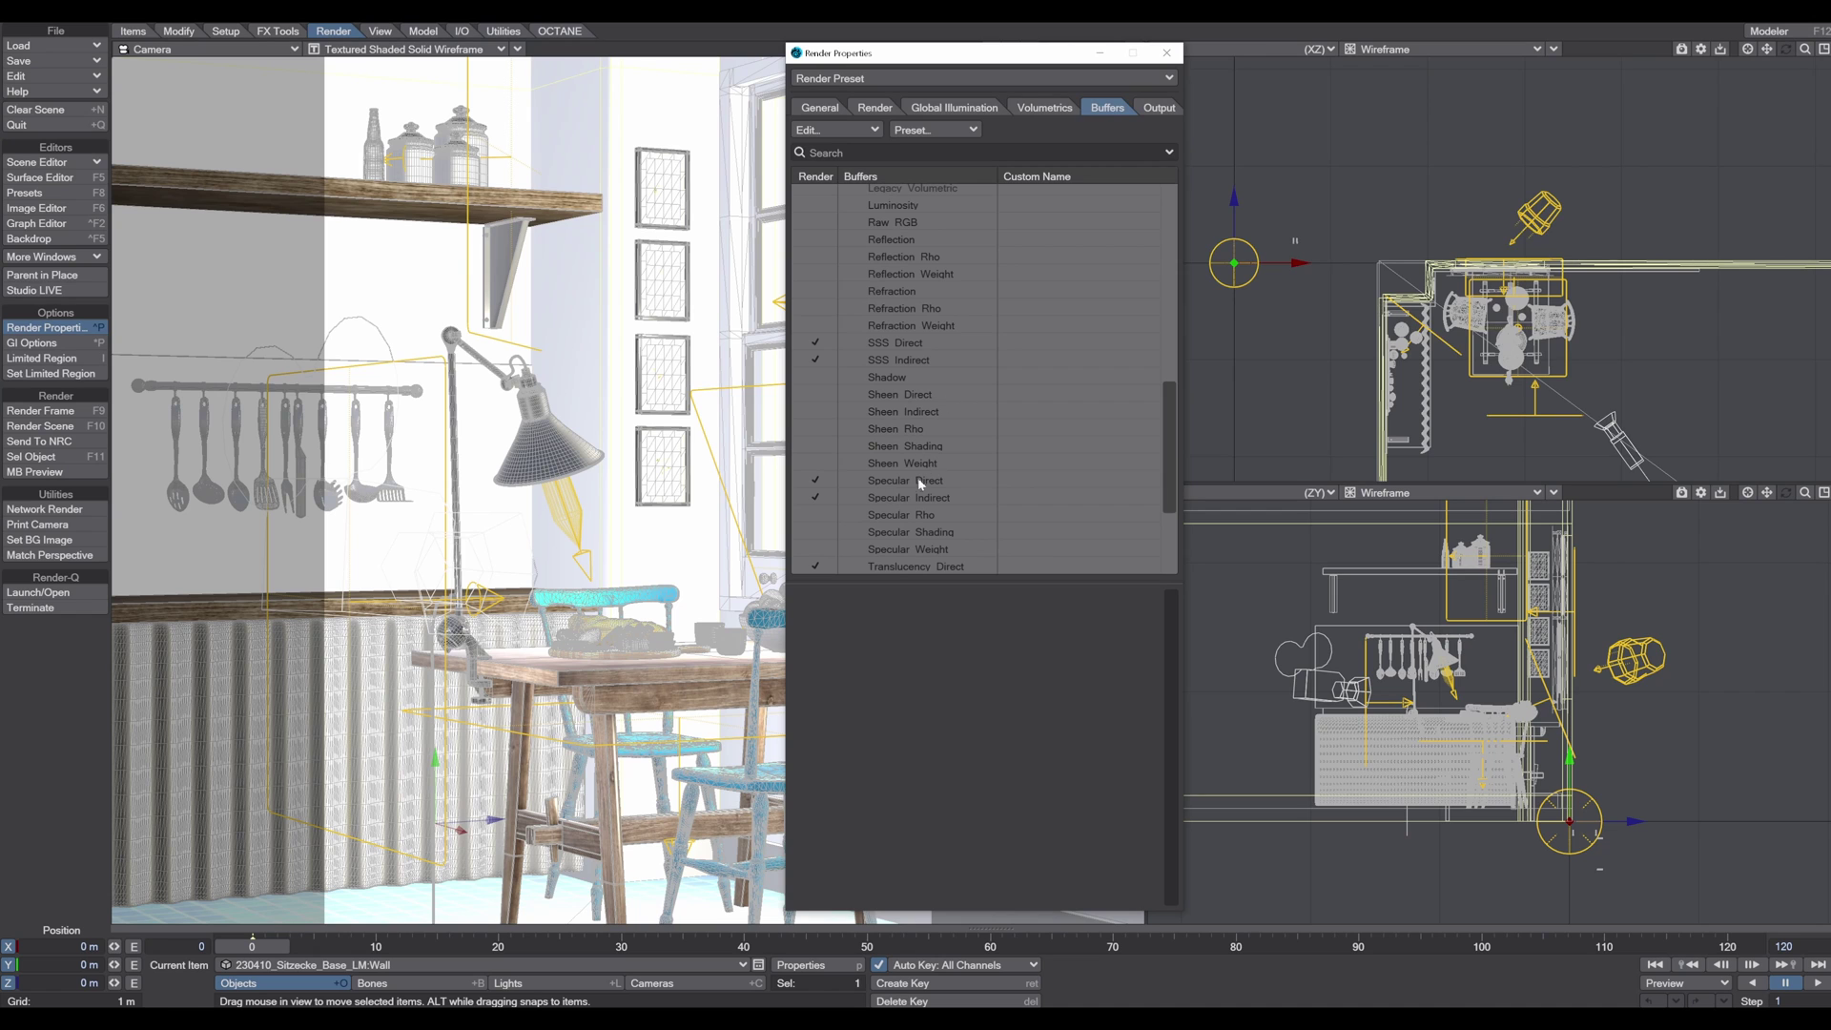
{"action": "scroll", "coordinate": [947, 513], "scroll_direction": "down", "scroll_amount": 4}
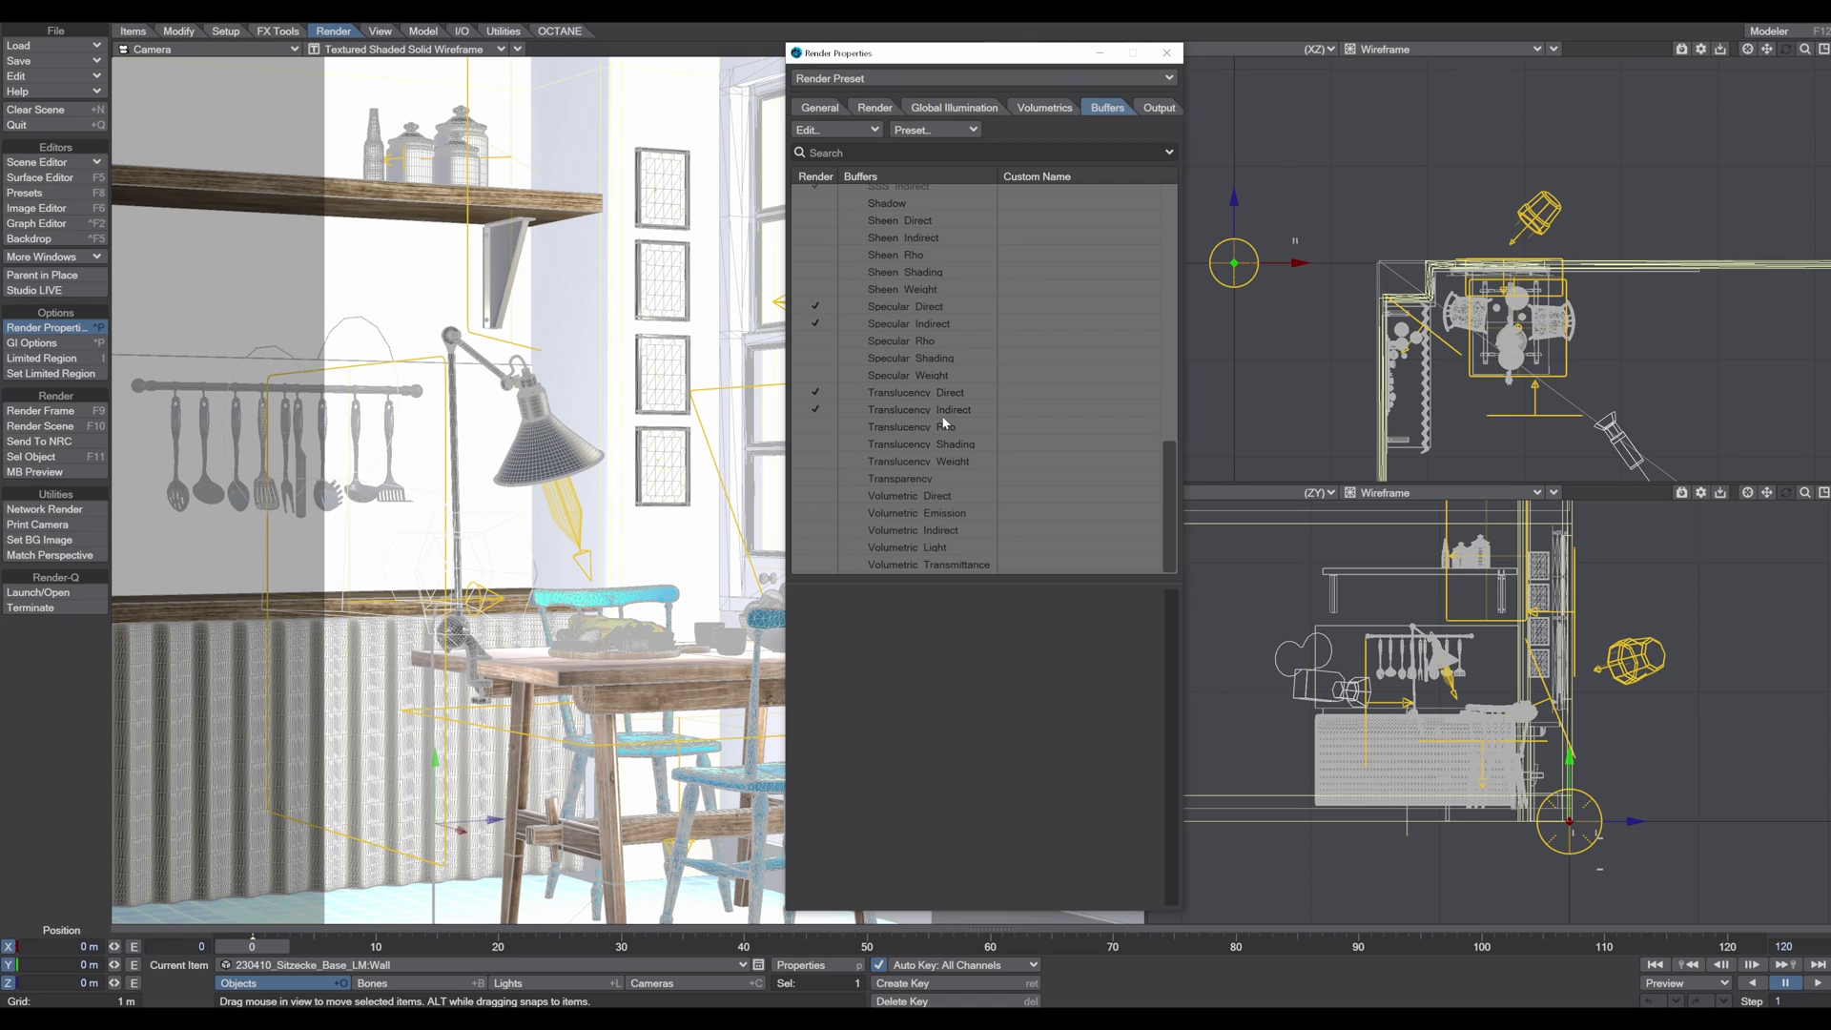
{"action": "scroll", "coordinate": [914, 543], "scroll_direction": "up", "scroll_amount": 15}
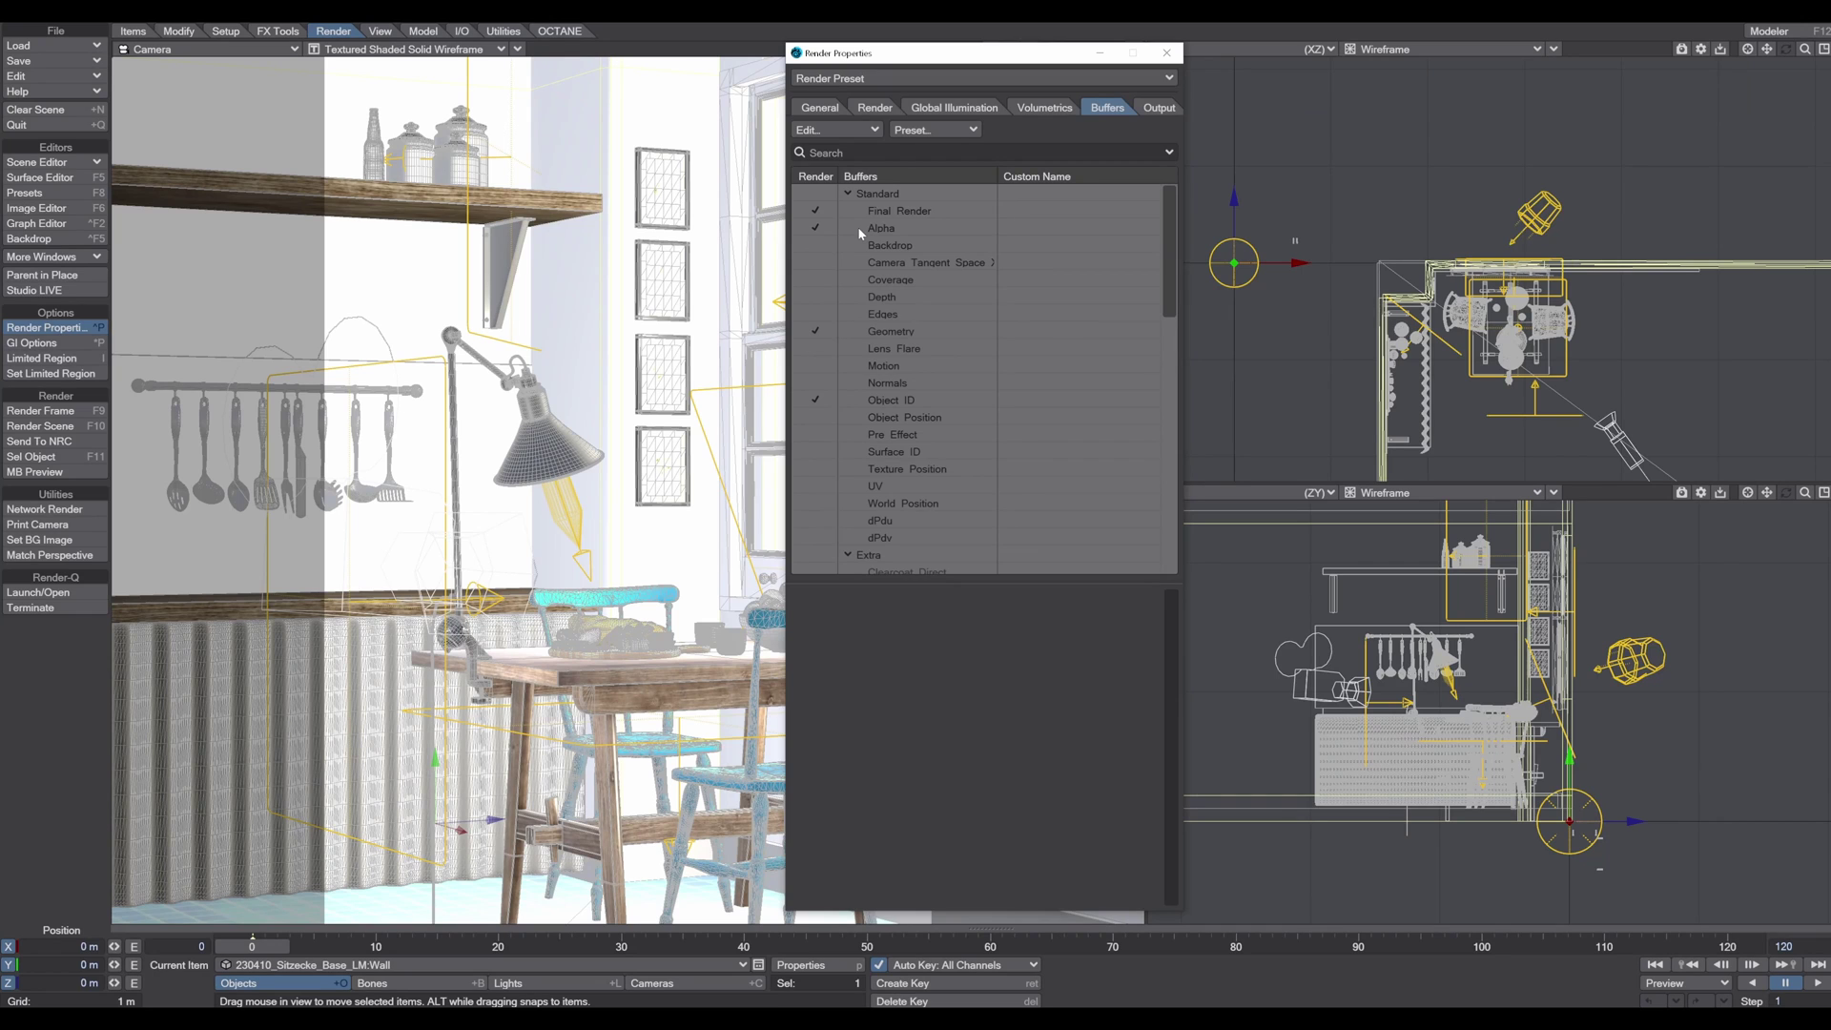
Step: Confirm every buffer output saves as LW_PNG24 in Renders, then view the VPR renderer settings
{"action": "left_click", "coordinate": [1158, 108]}
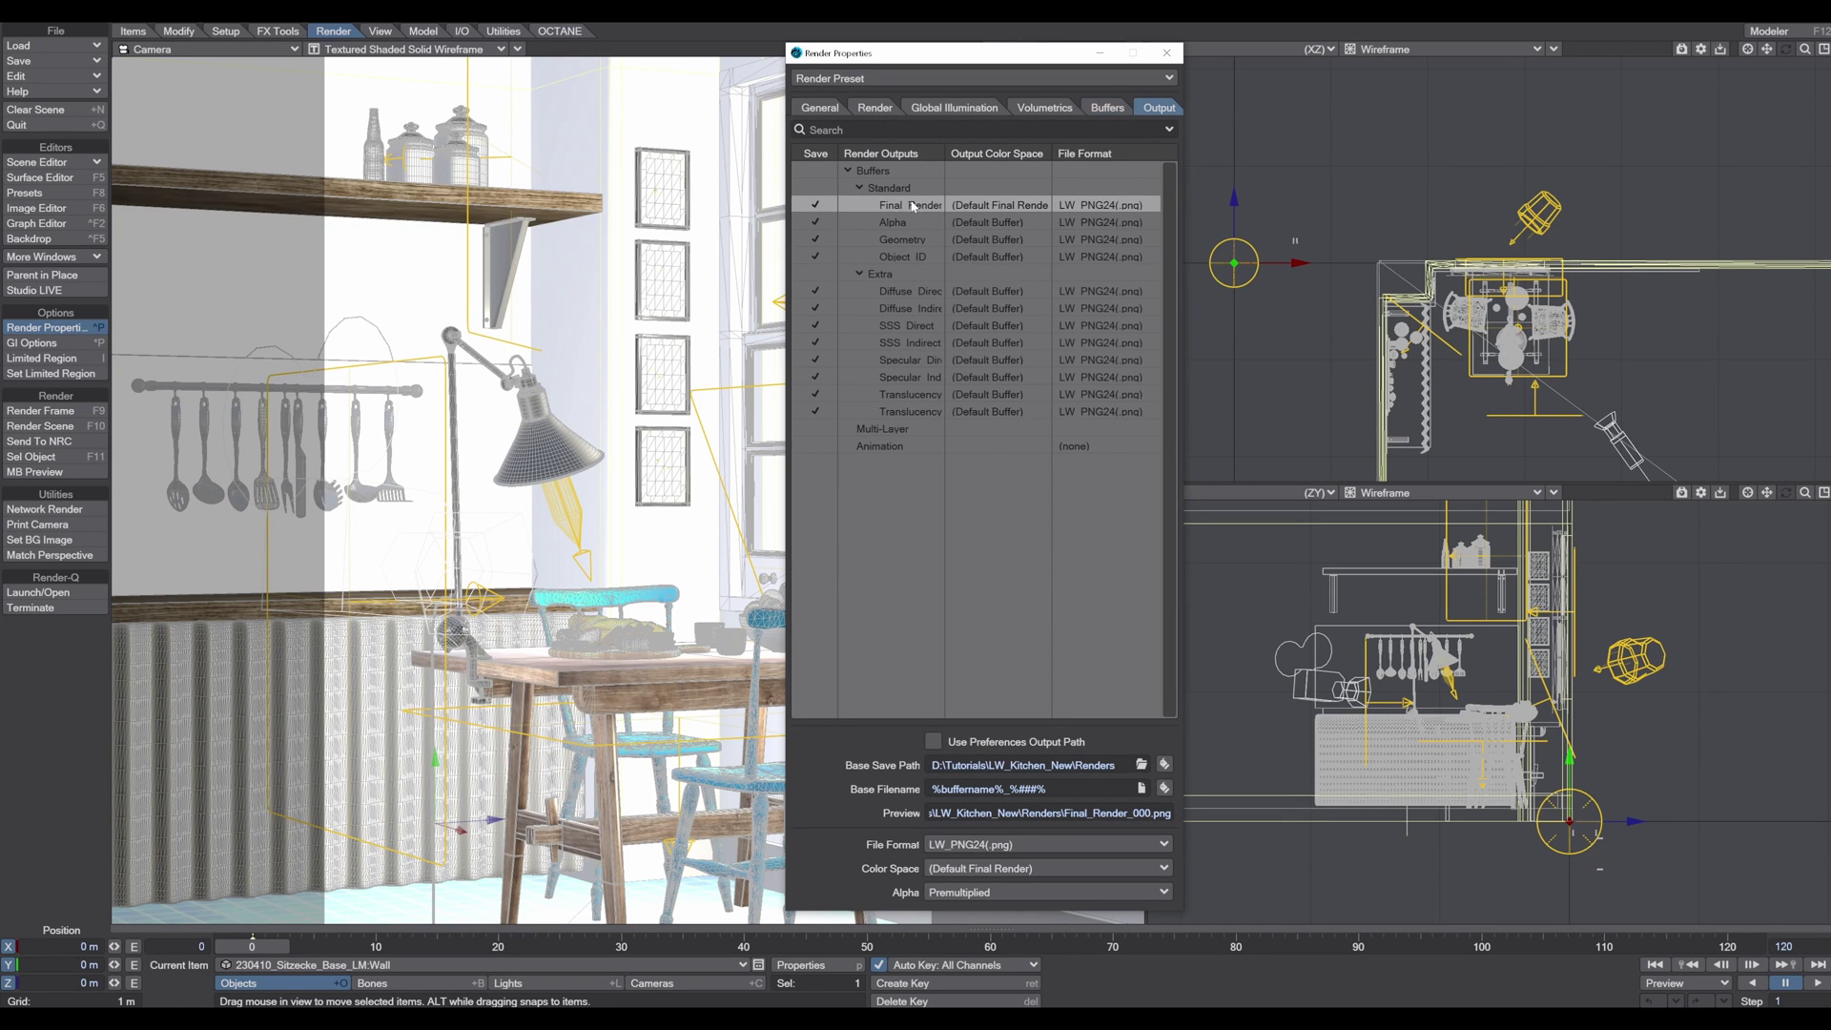
{"action": "left_click", "coordinate": [895, 413], "text": "shift"}
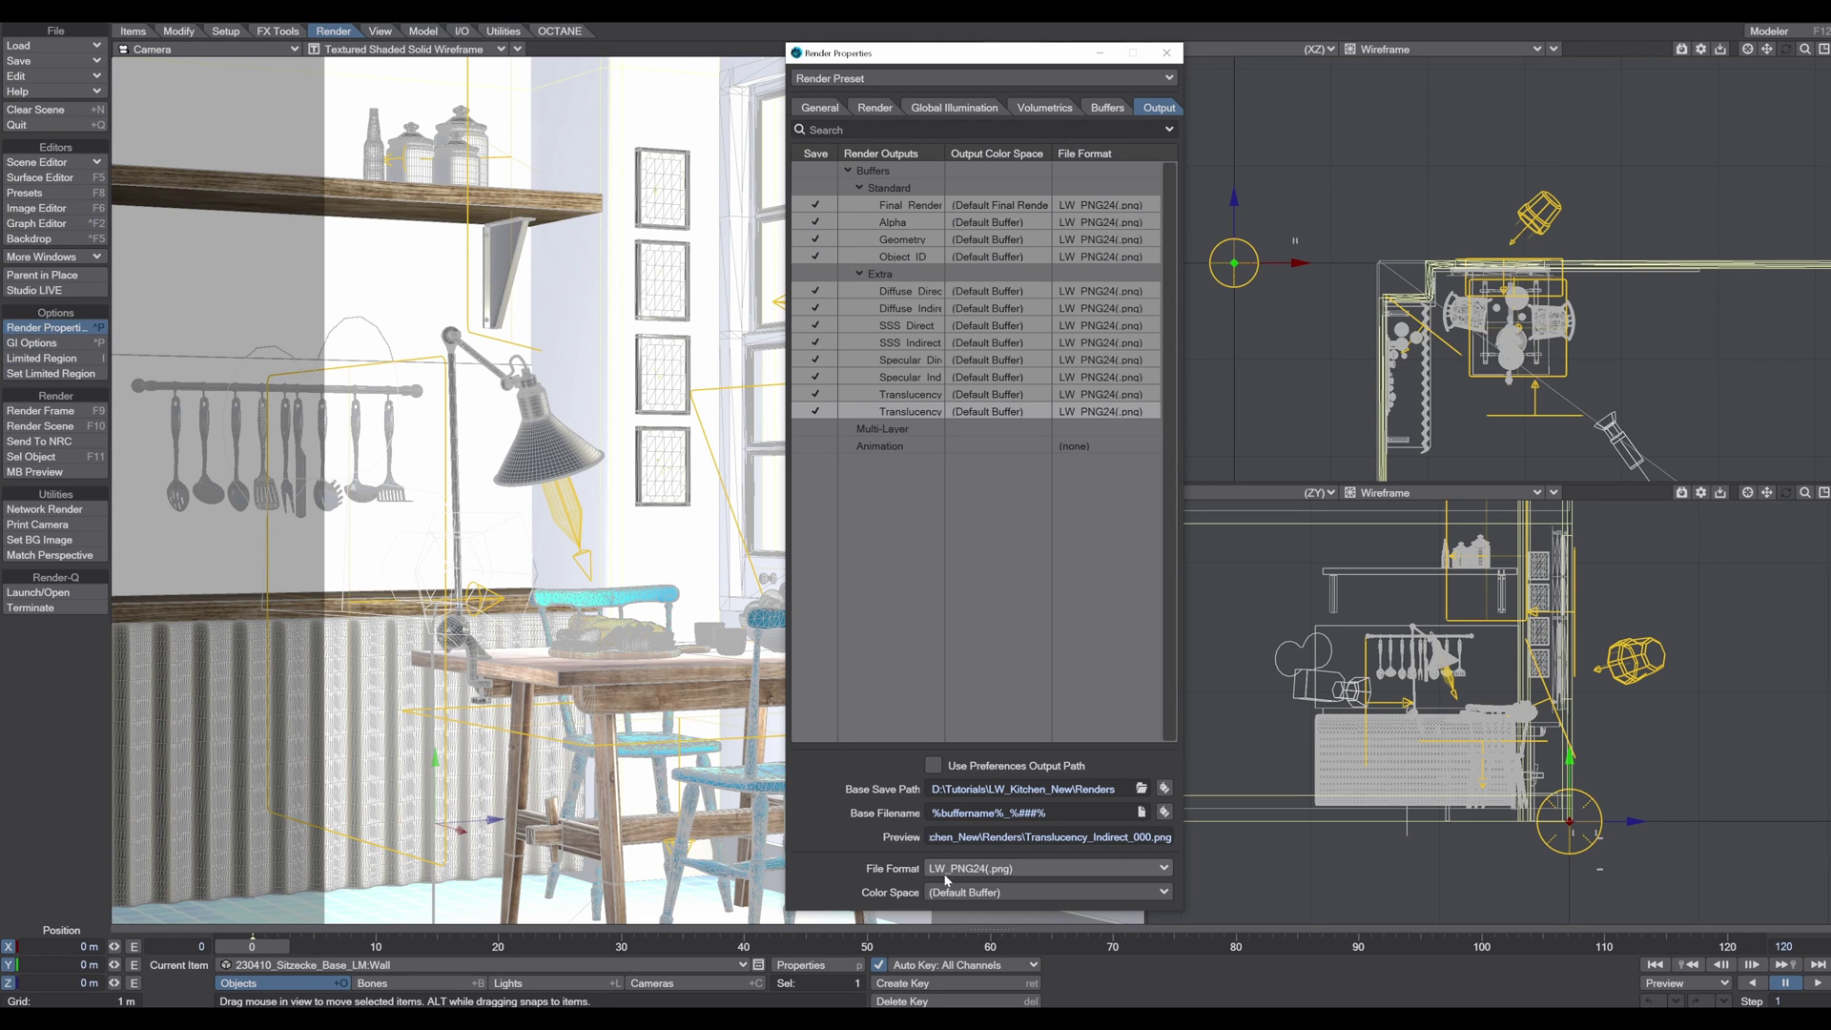
{"action": "left_click", "coordinate": [977, 870]}
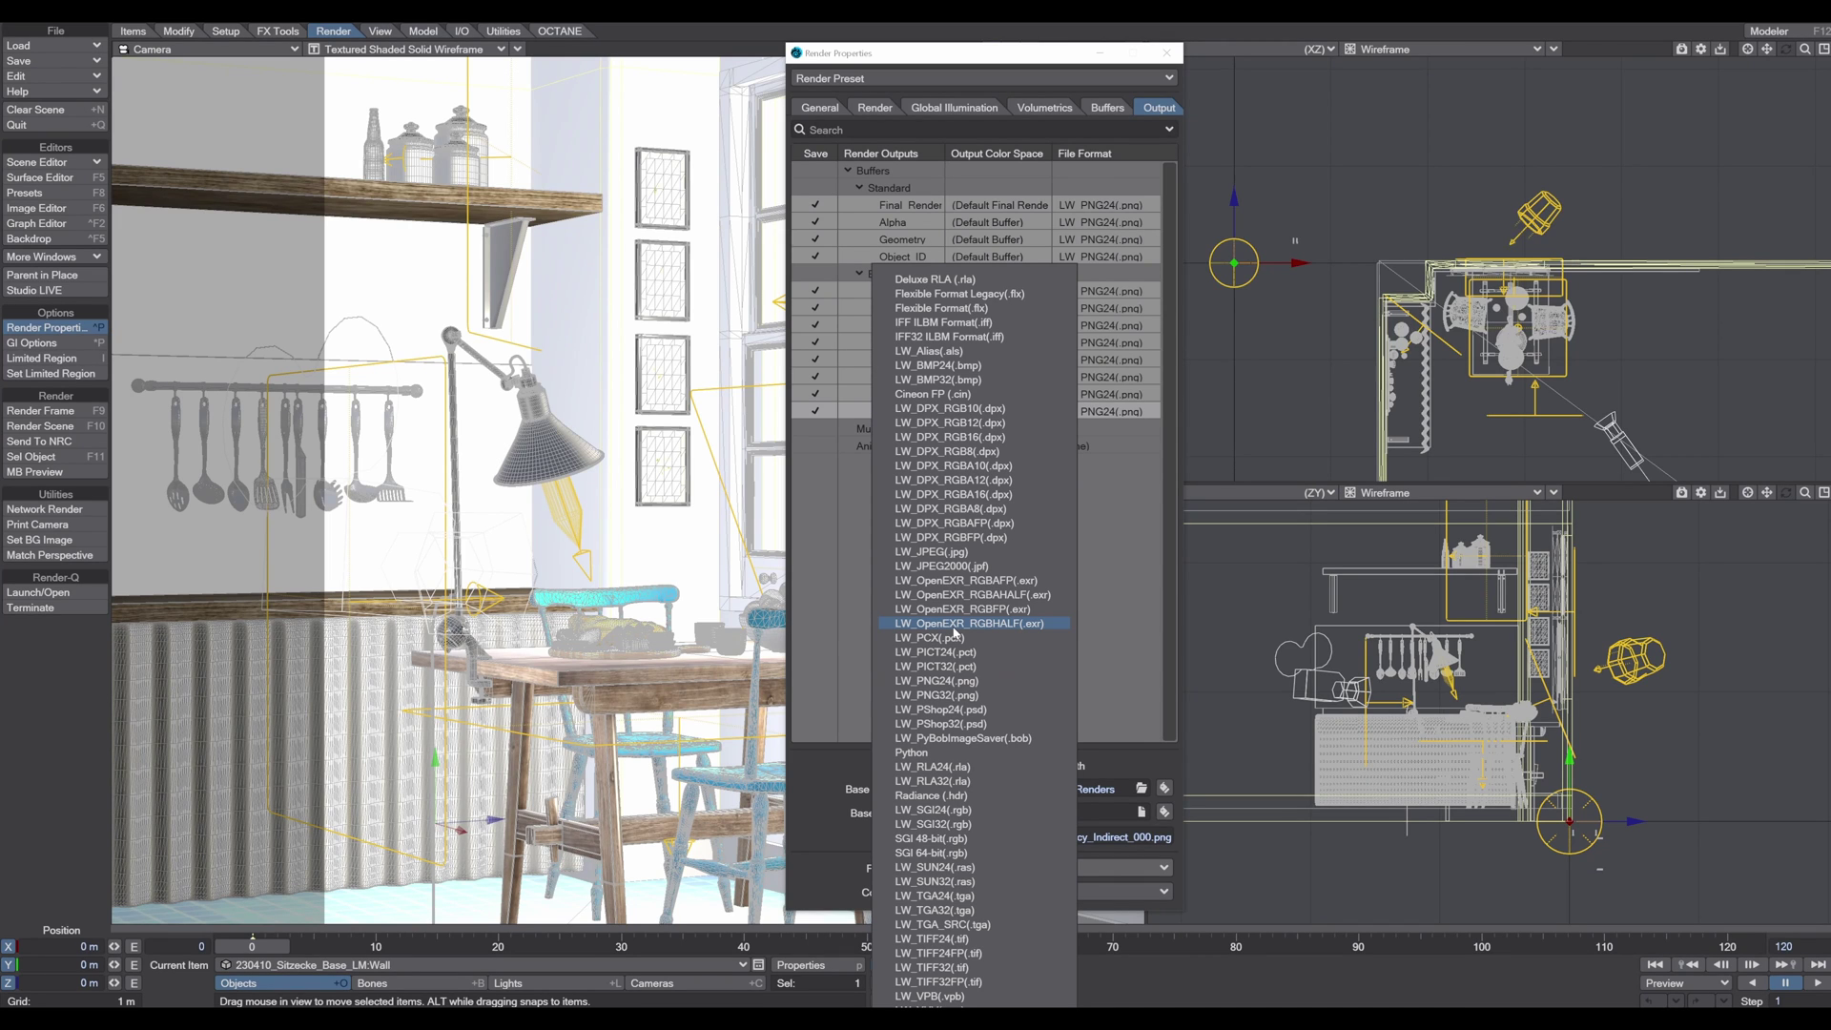
{"action": "left_click", "coordinate": [813, 514]}
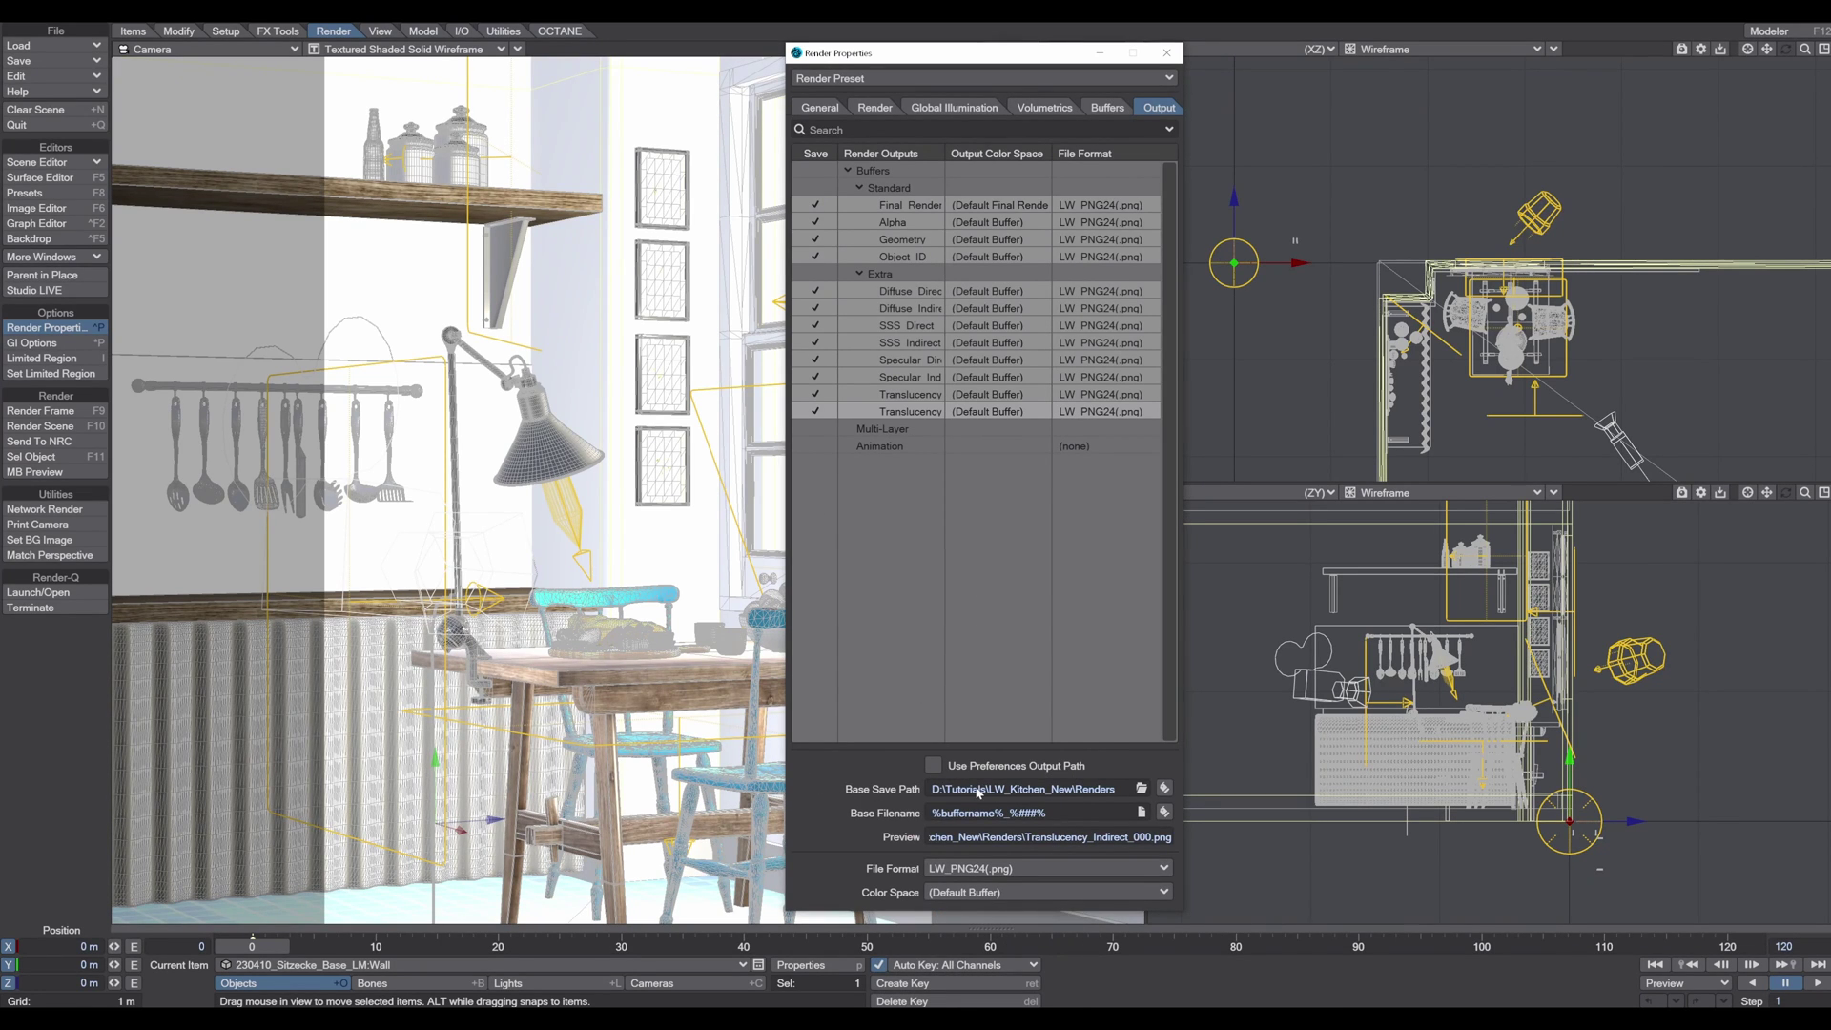
{"action": "left_click", "coordinate": [871, 108]}
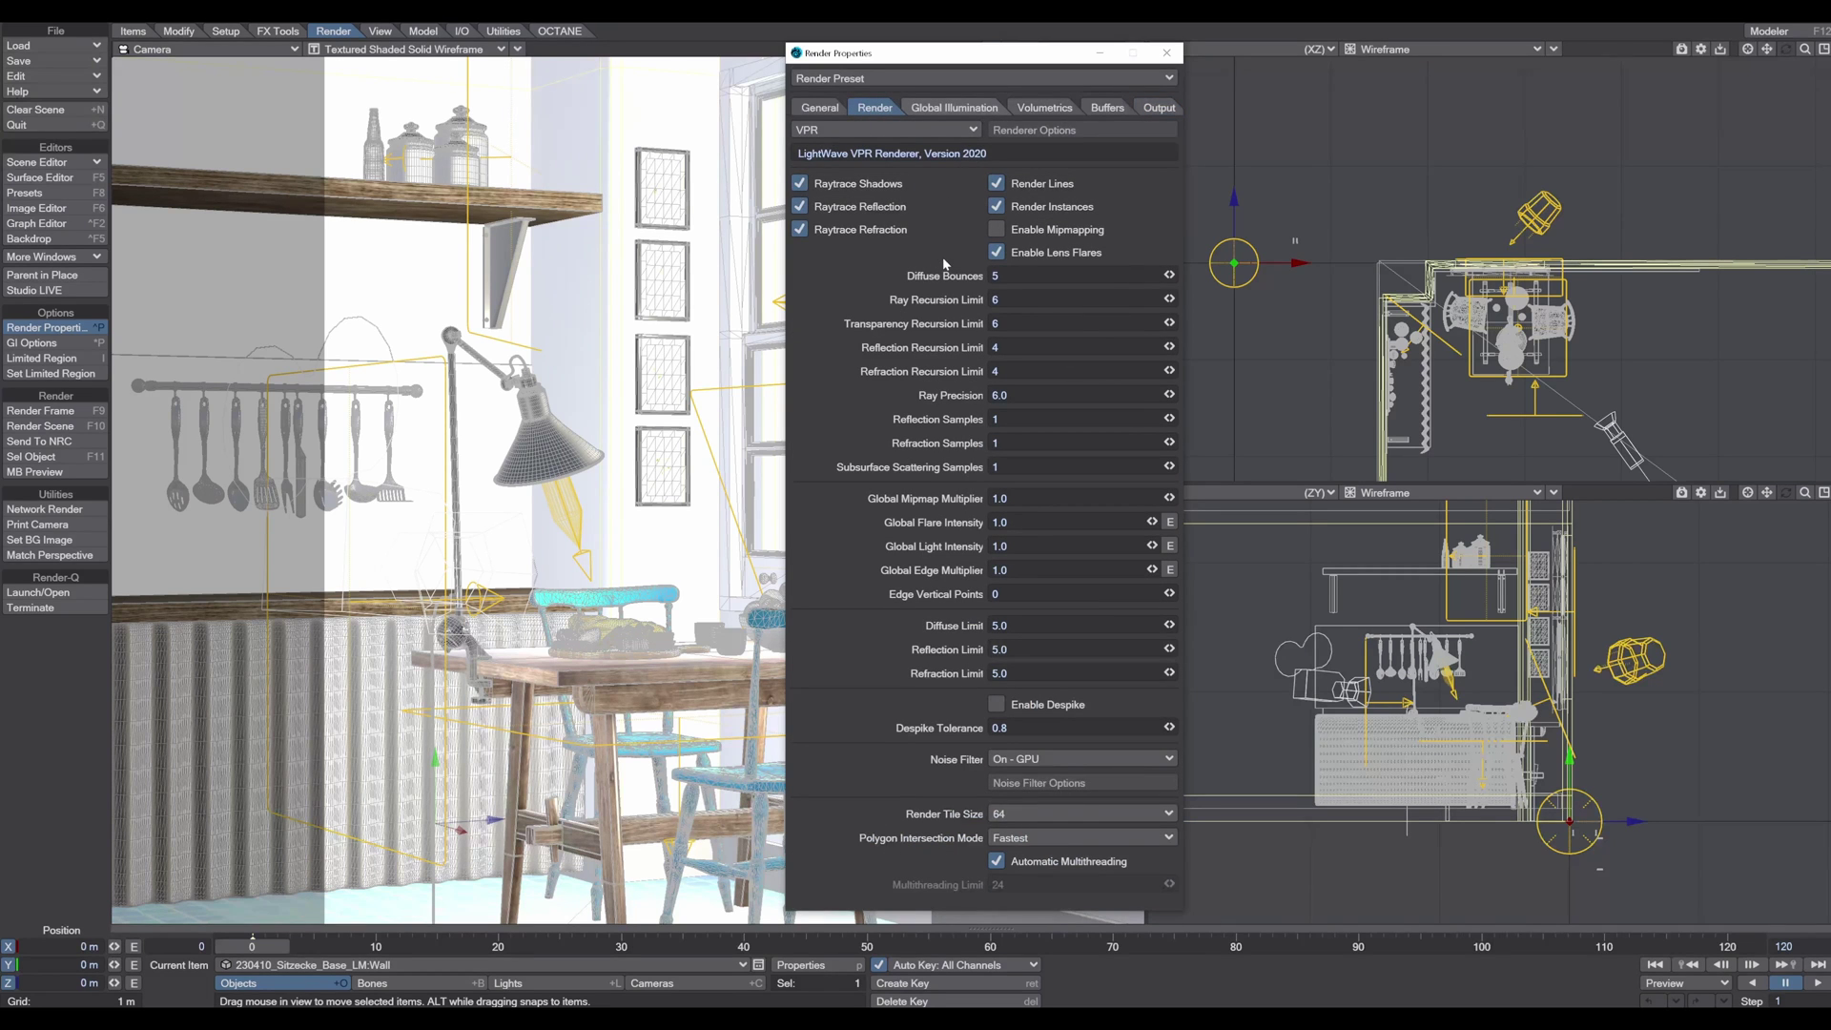
{"action": "left_click", "coordinate": [959, 107]}
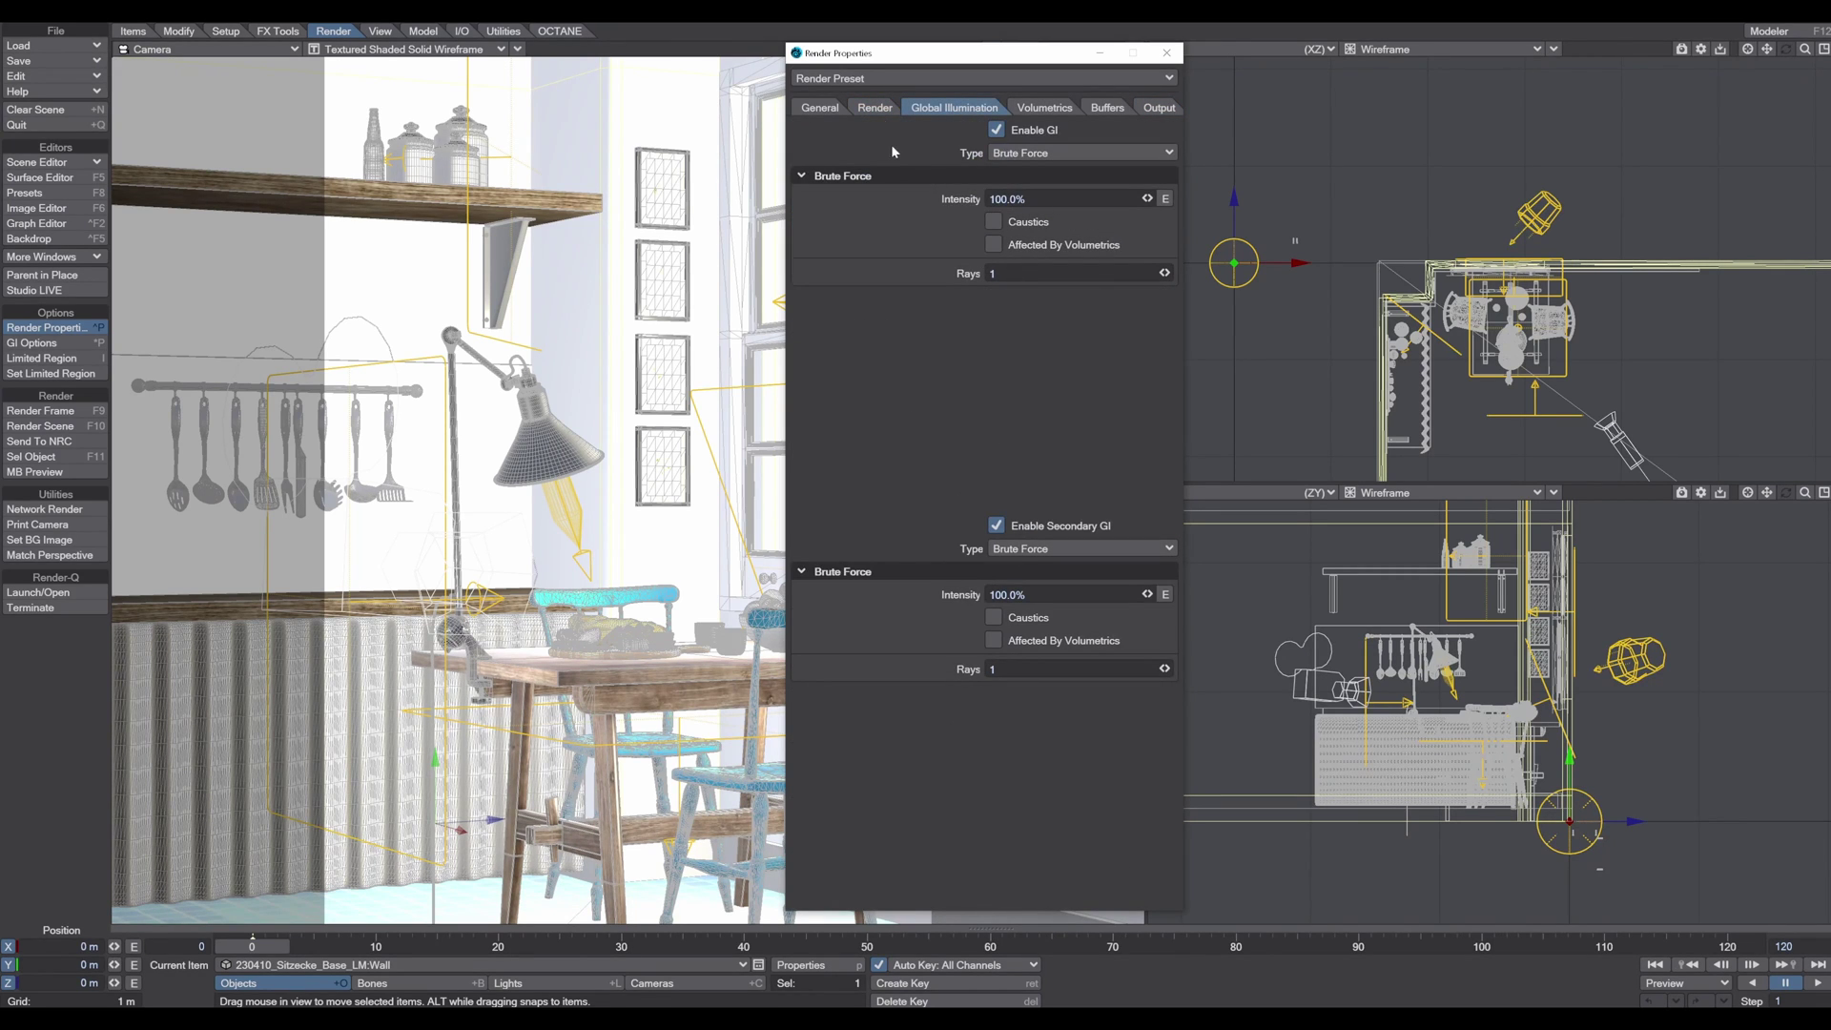
{"action": "left_click", "coordinate": [873, 110]}
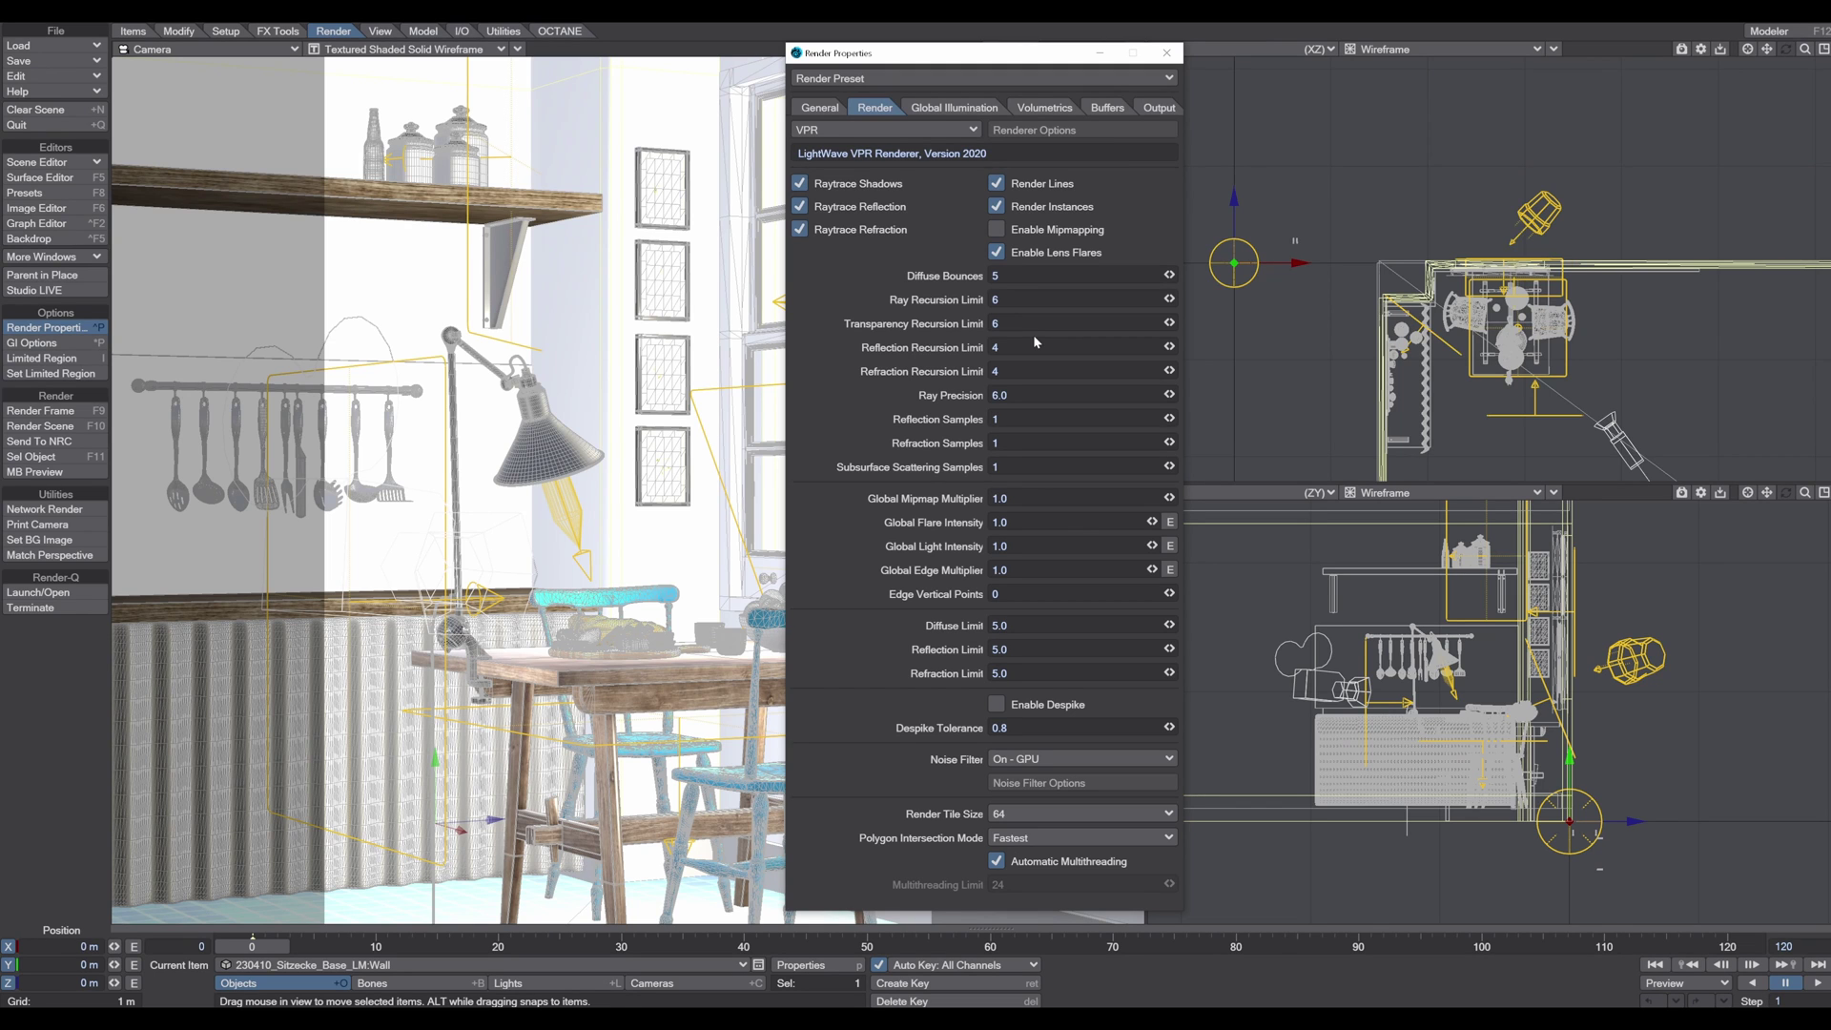
Step: Close Render Properties and open the DS camera's properties showing its 2450 × 3500 resolution
{"action": "key", "text": "ctrl+p"}
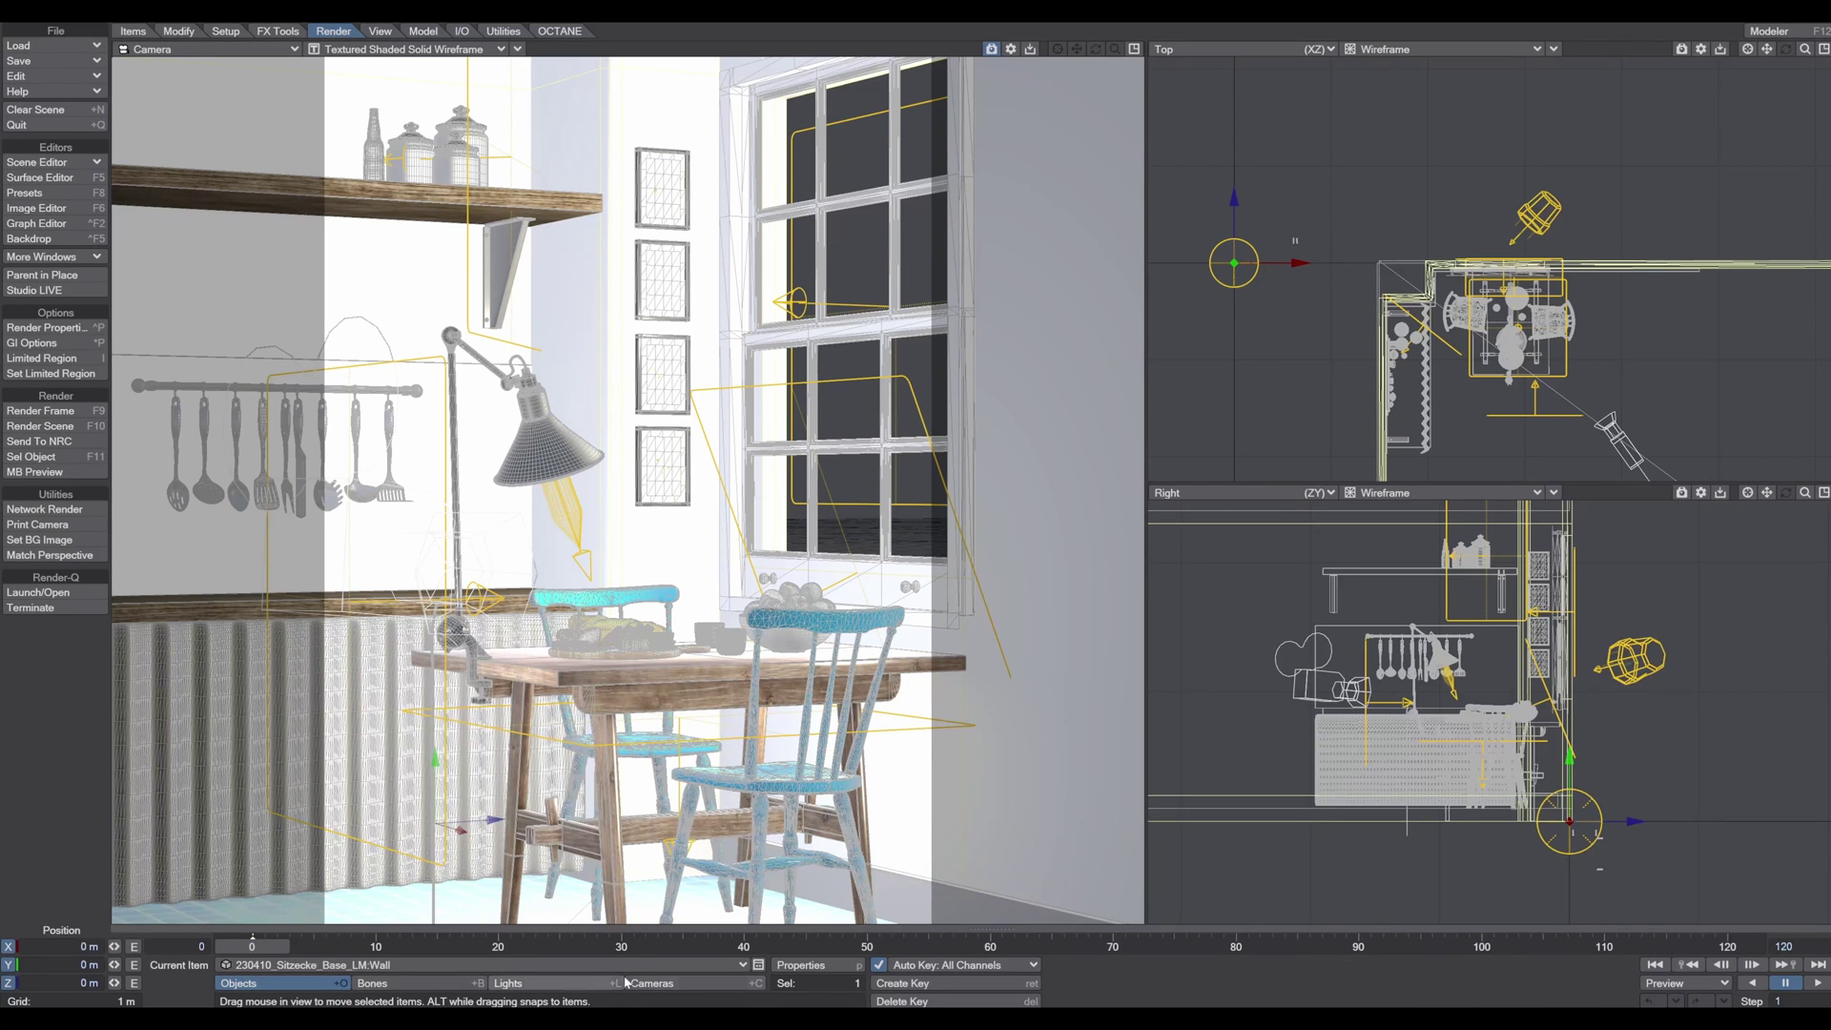
{"action": "left_click", "coordinate": [656, 984]}
{"action": "left_click", "coordinate": [822, 965]}
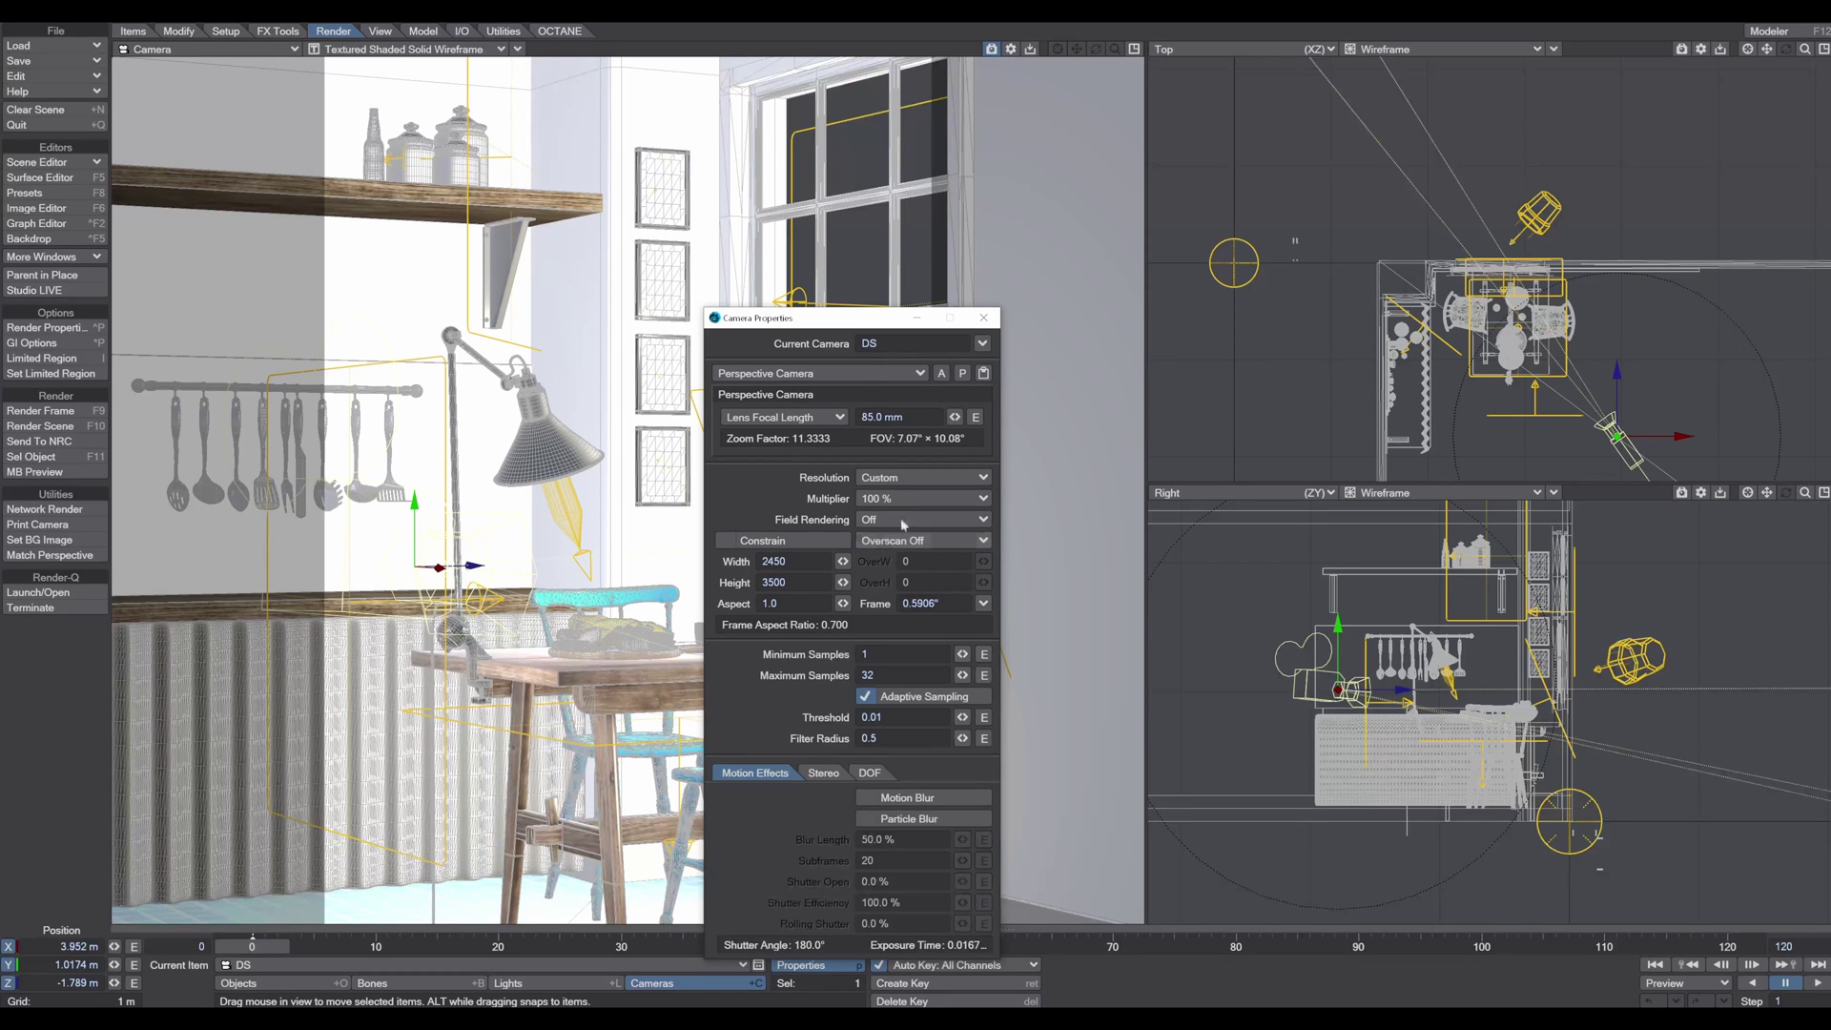
Step: Close the DS camera's properties panel
{"action": "left_click", "coordinate": [985, 318]}
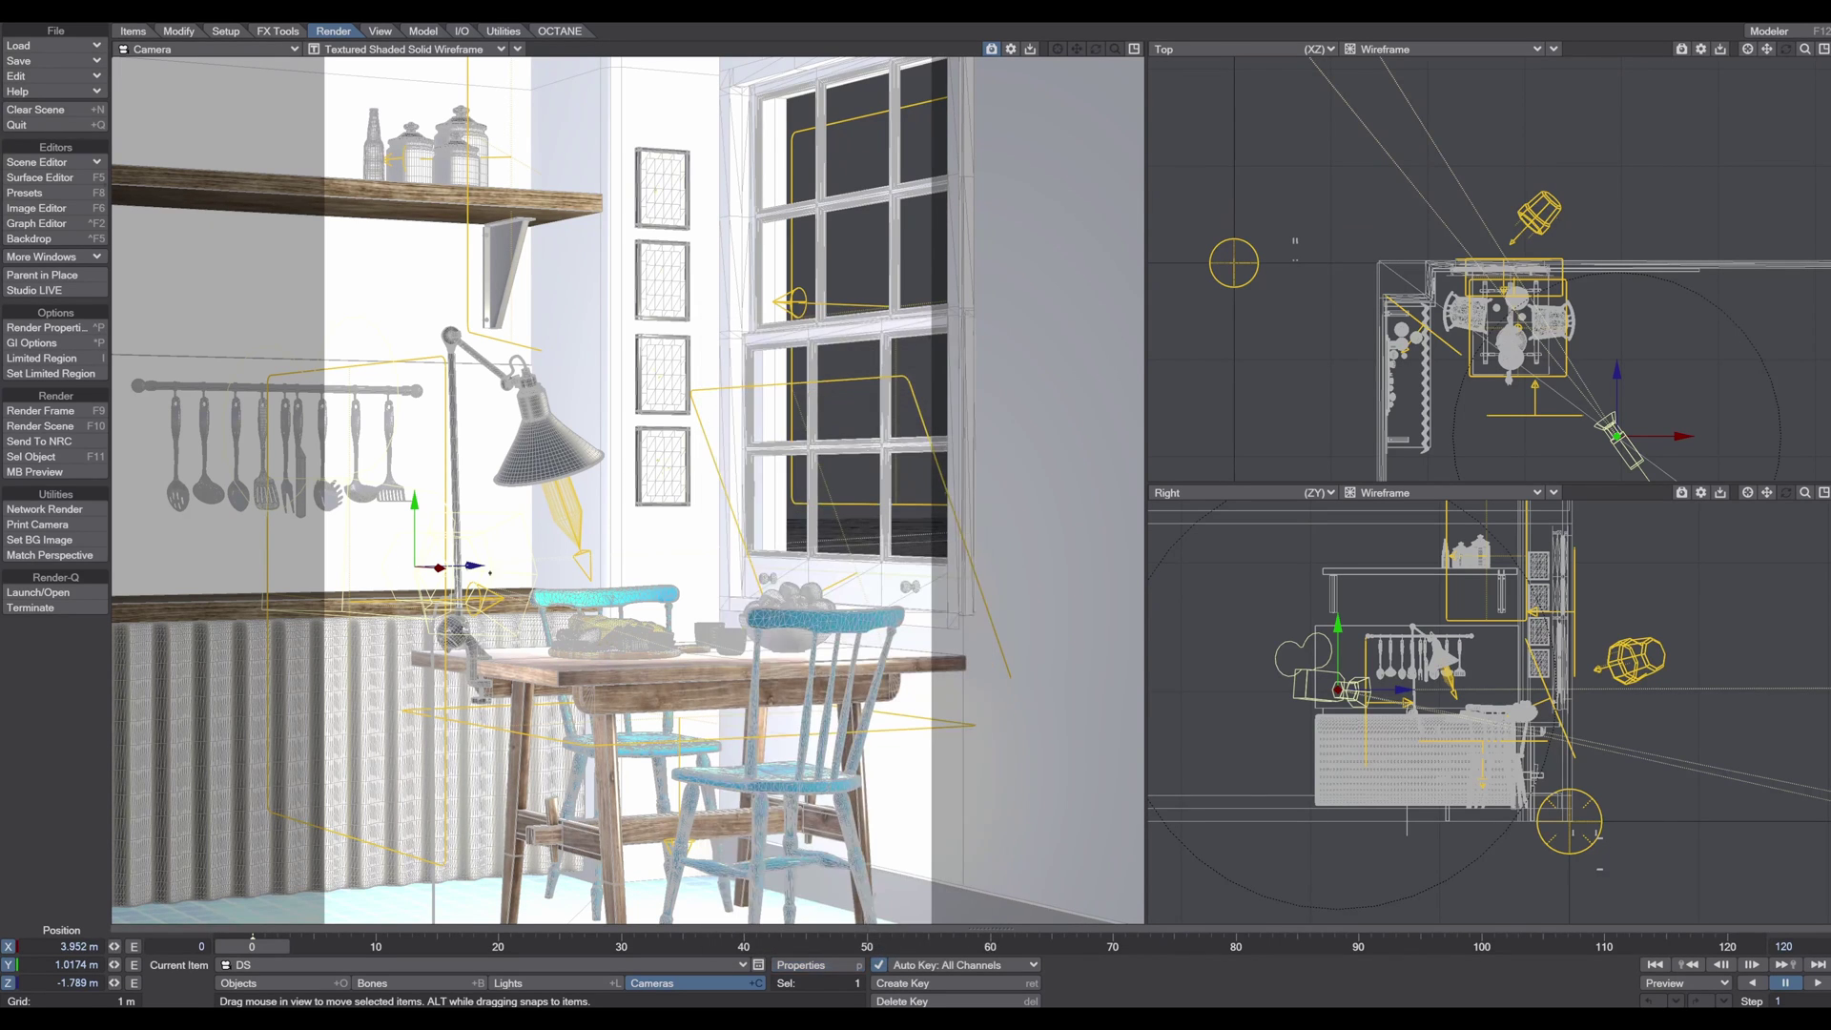